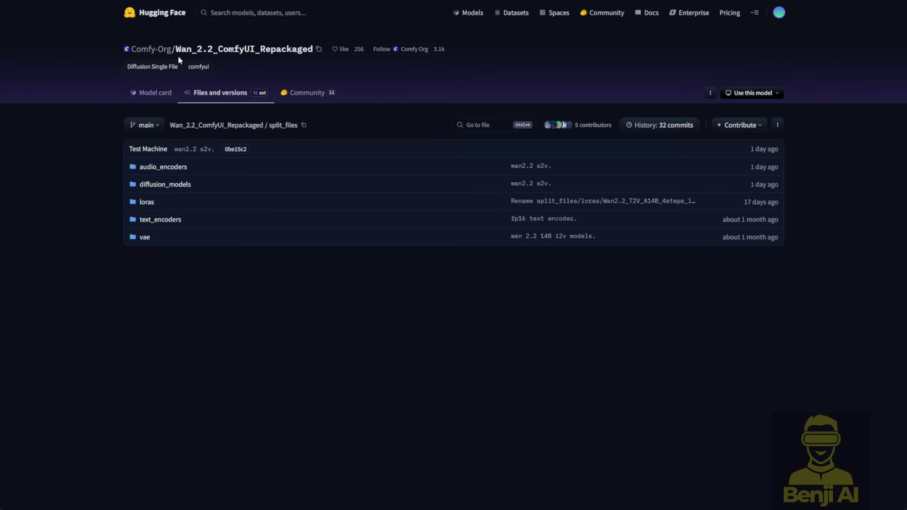
Step: Survey the workflow and output video, then seek the beach-woman clip to about 0:02
mouse_move(154, 53)
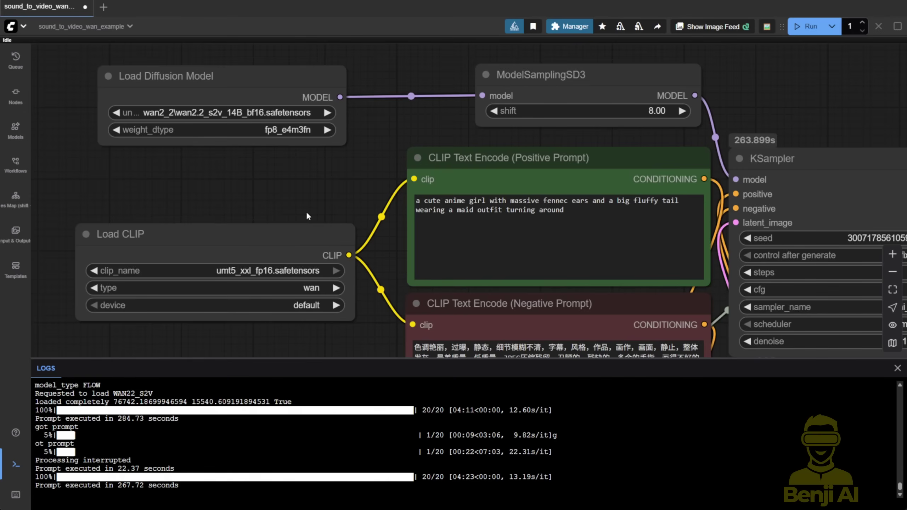
scroll(306, 211, "down", 8)
left_click_drag(704, 268, 427, 111)
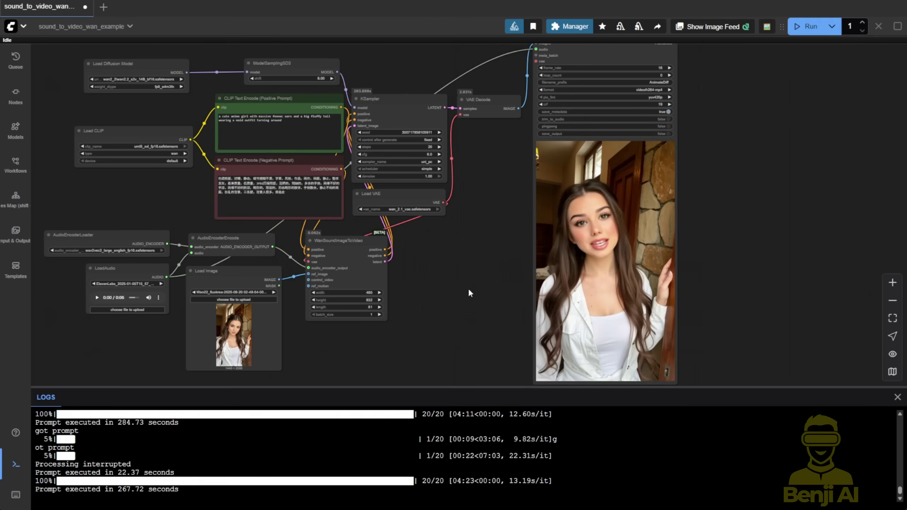
left_click_drag(473, 287, 506, 284)
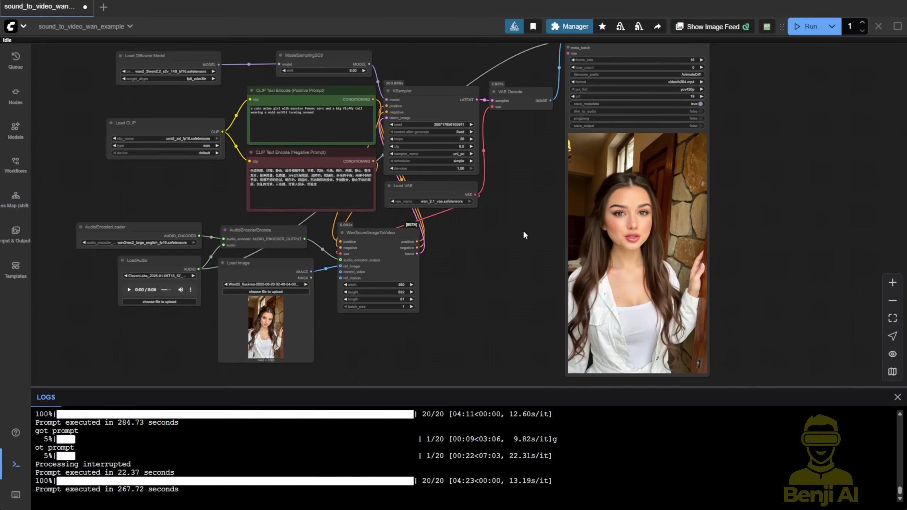
scroll(523, 230, "right", 3)
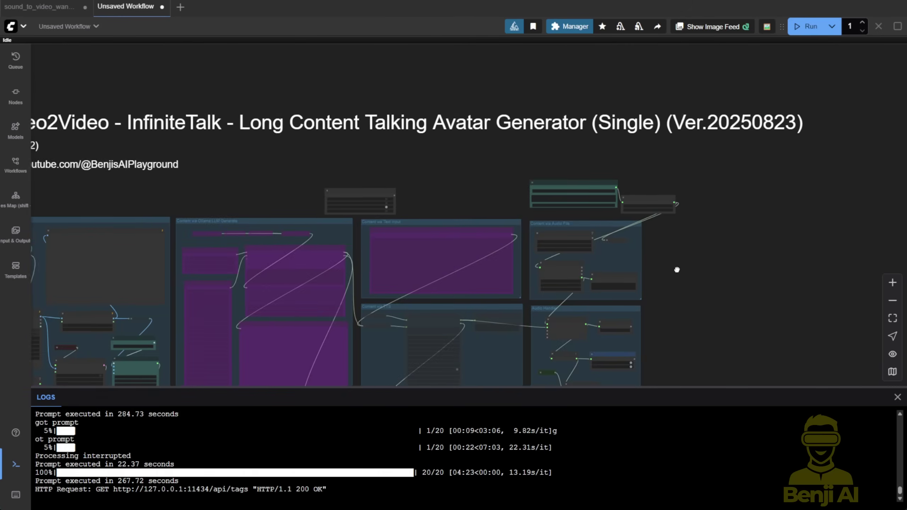
left_click_drag(677, 270, 723, 101)
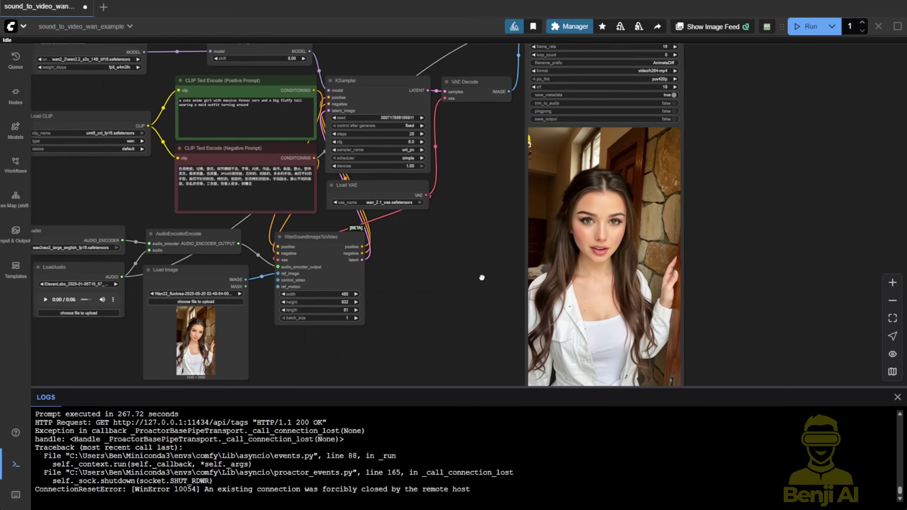
scroll(214, 247, "up", 2)
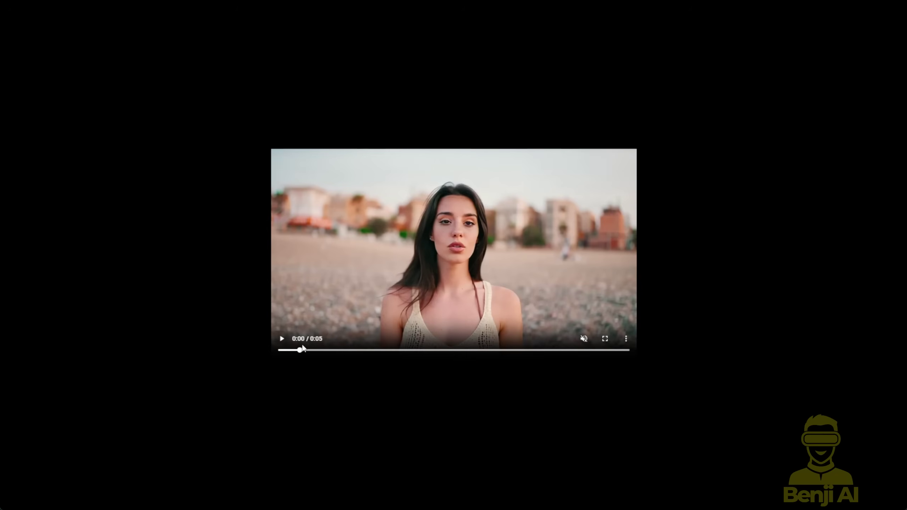
left_click_drag(303, 348, 461, 351)
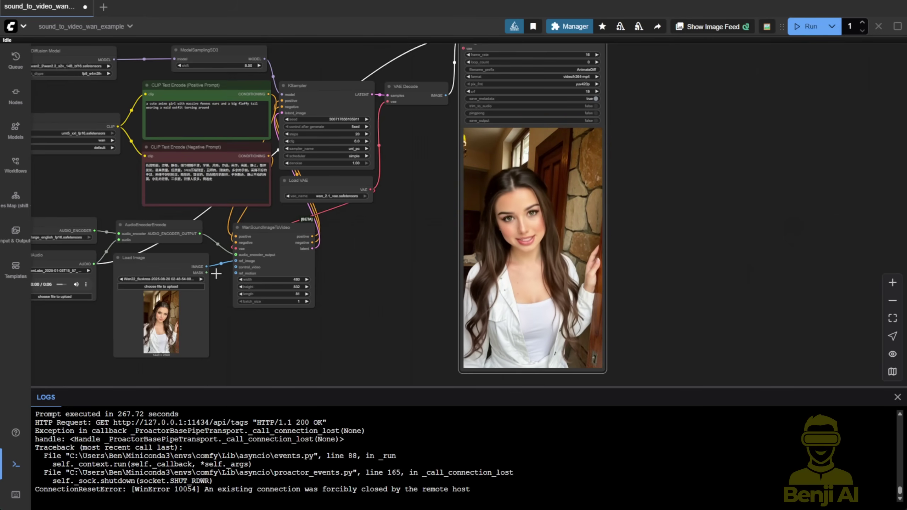
scroll(225, 297, "up", 4)
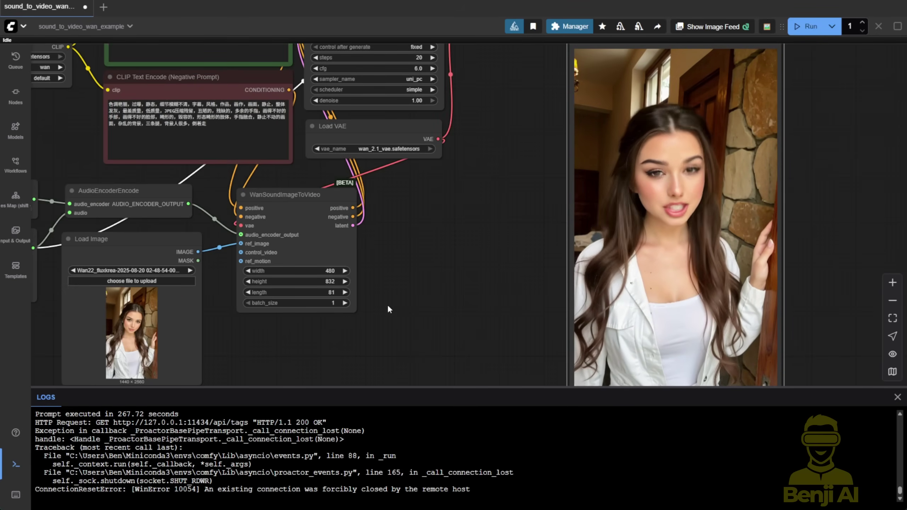
left_click(352, 286)
key(".")
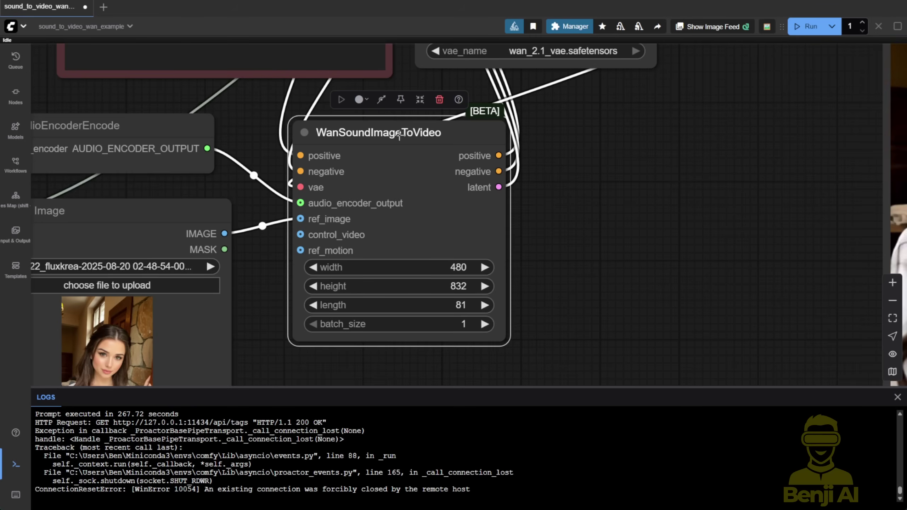
scroll(375, 136, "left", 5)
scroll(372, 186, "down", 1)
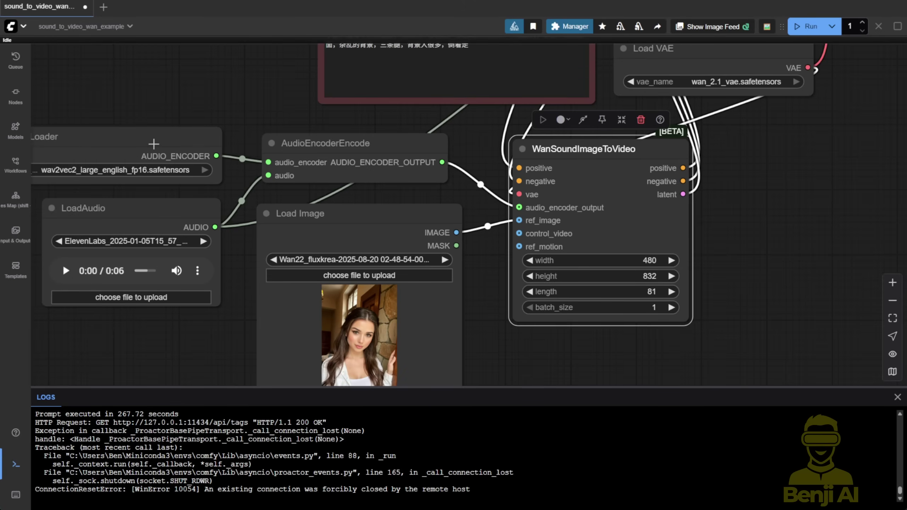
left_click(154, 145)
left_click_drag(484, 302, 481, 202)
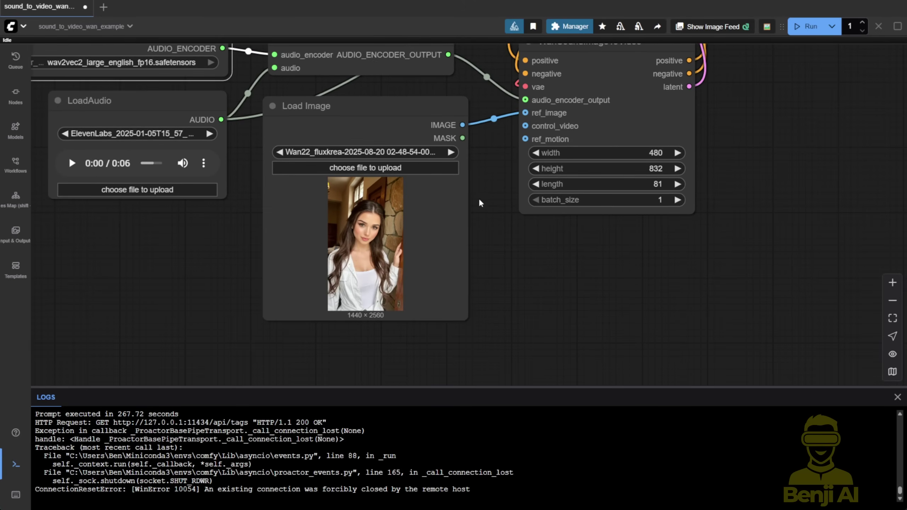
left_click(451, 232)
scroll(518, 183, "down", 5)
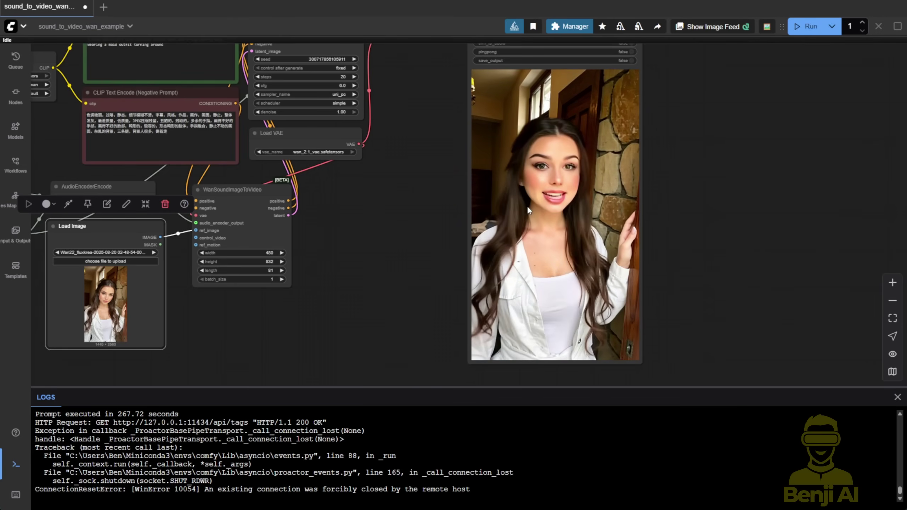
scroll(408, 207, "up", 6)
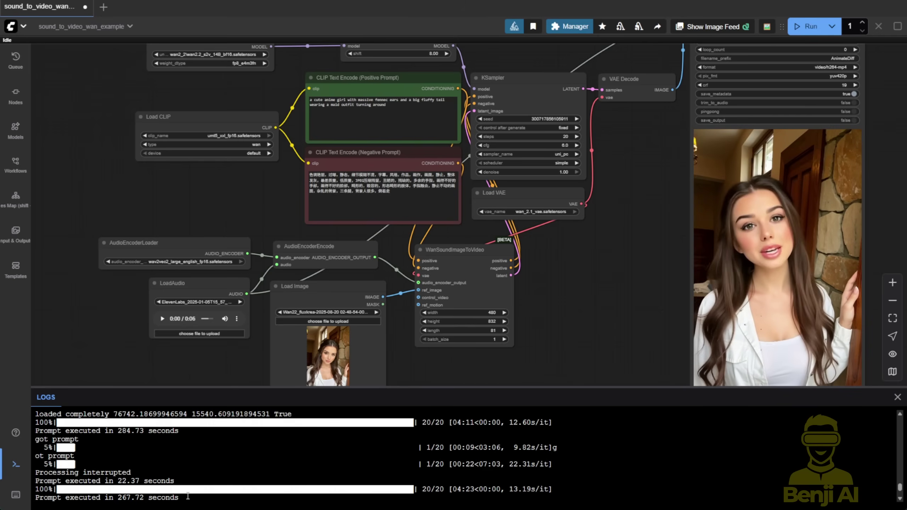
Step: Highlight the last 20-step run's log lines and move the KSampler node higher
left_click_drag(187, 497, 160, 481)
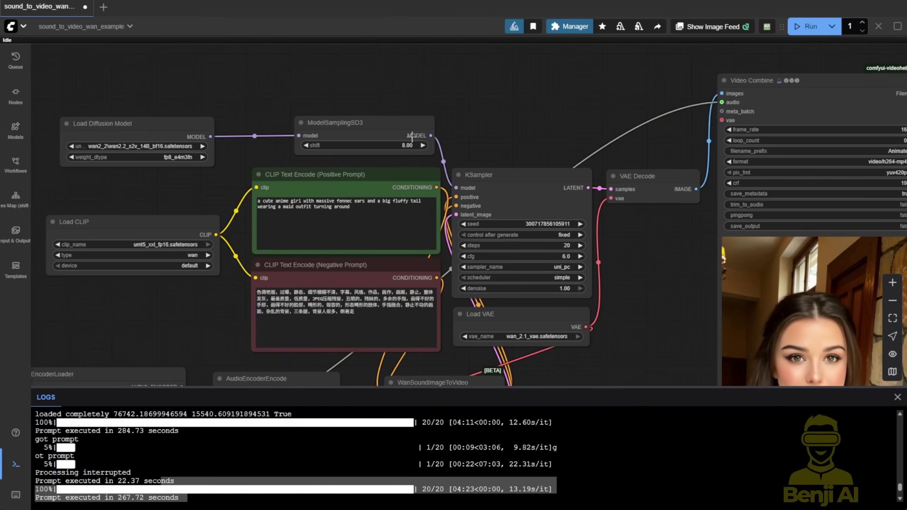
left_click_drag(480, 171, 479, 116)
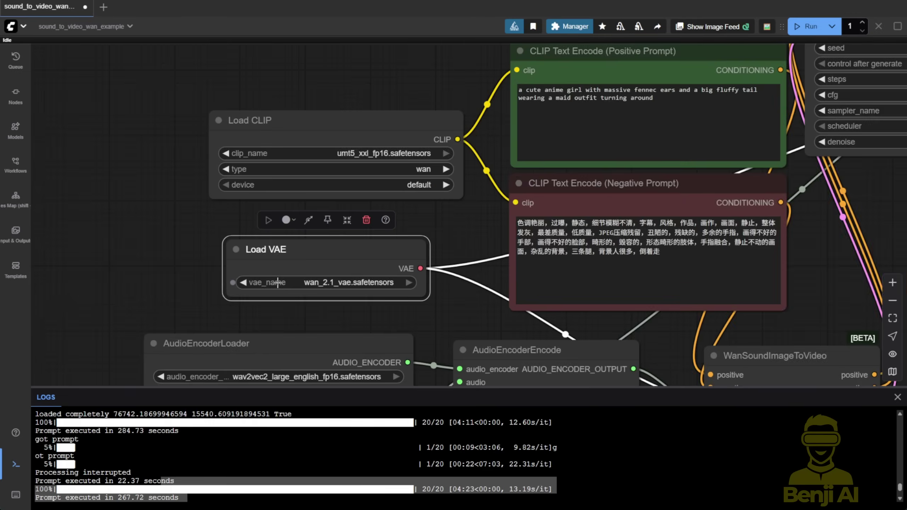
scroll(277, 283, "up", 5)
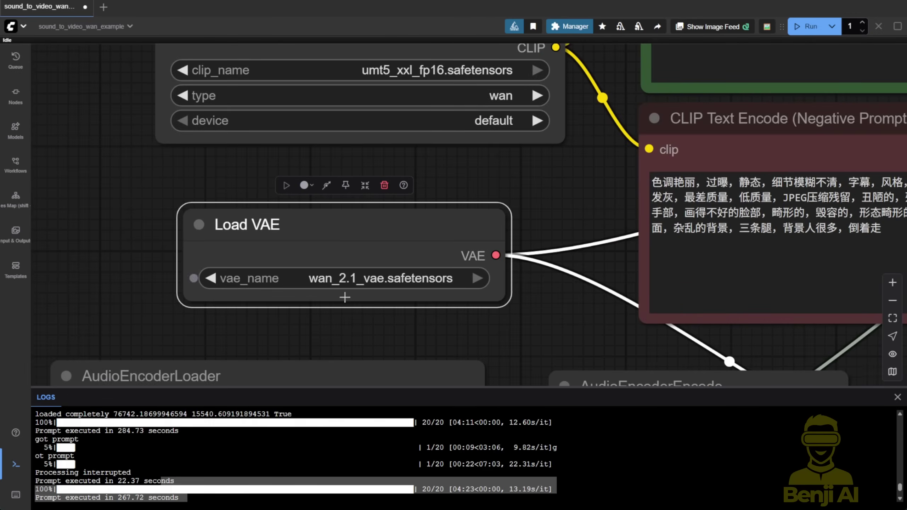
Step: Select the Load CLIP node to inspect its settings
scroll(374, 314, "down", 3)
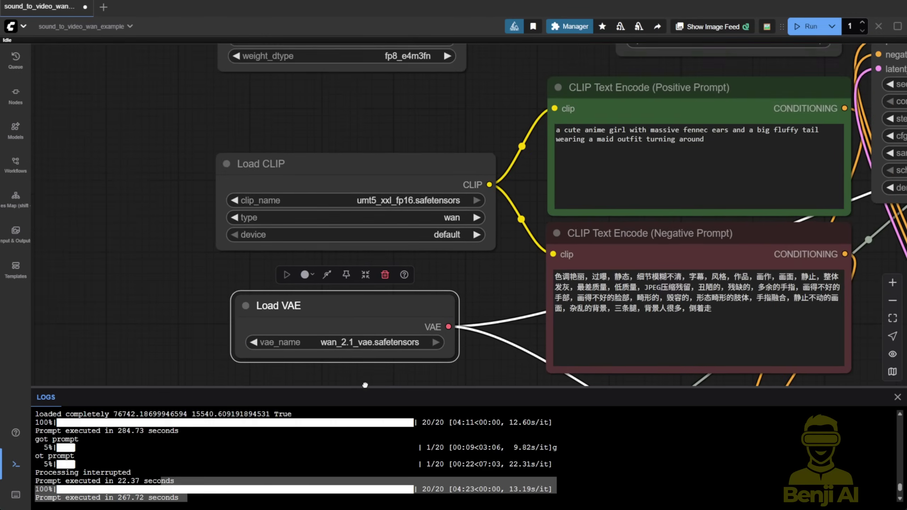
left_click(360, 218)
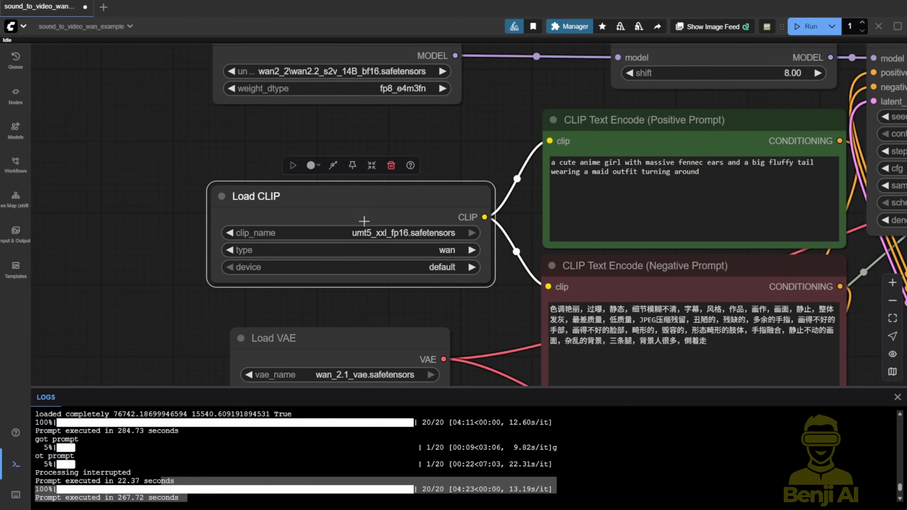
scroll(354, 236, "up", 4)
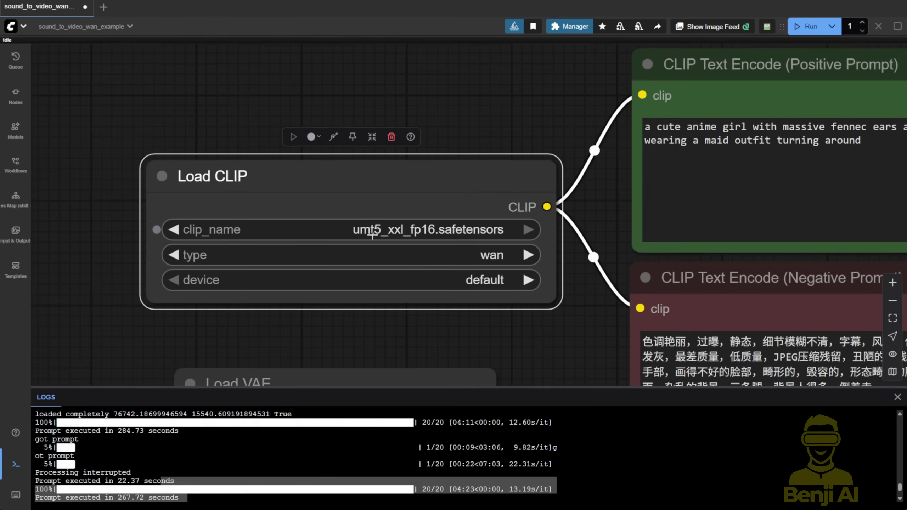
scroll(375, 233, "down", 5)
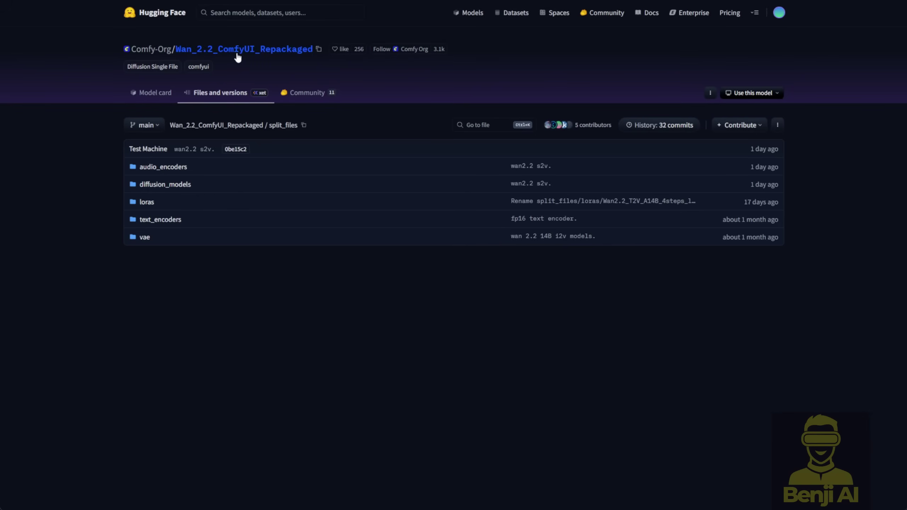
Step: Browse the vae, text_encoders and audio_encoders folders under split_files
left_click(146, 239)
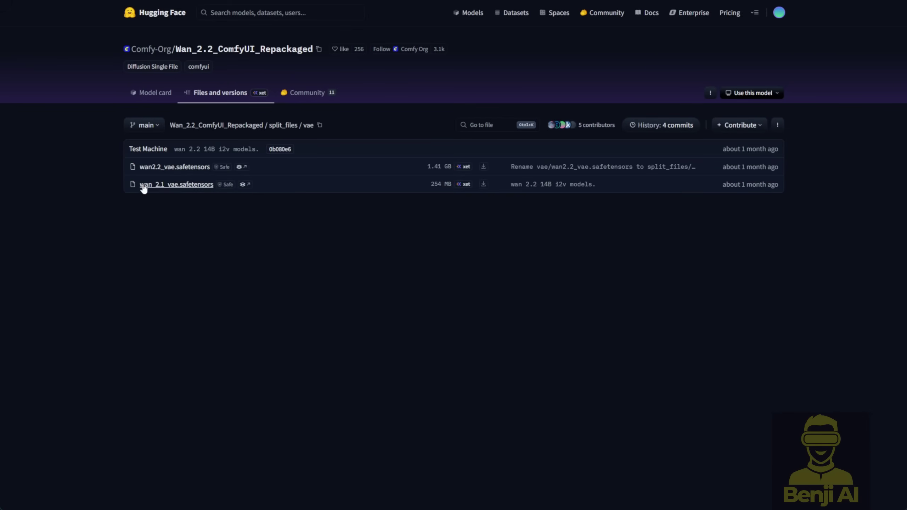
key("alt+Left")
left_click(157, 219)
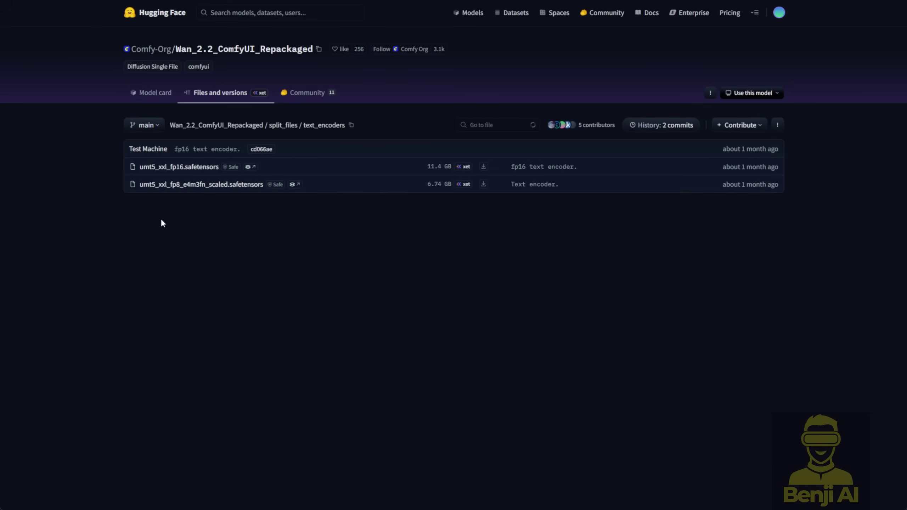
left_click(282, 126)
left_click(177, 166)
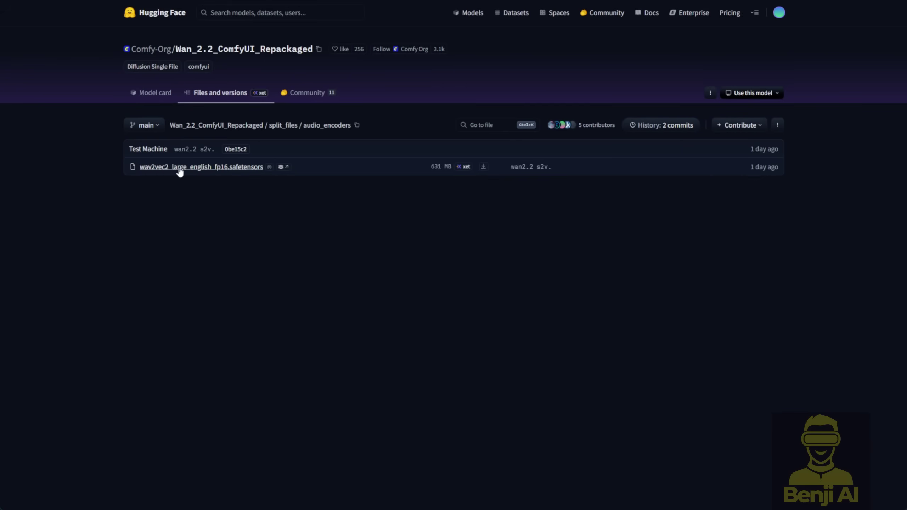
left_click_drag(351, 125, 291, 132)
left_click(290, 128)
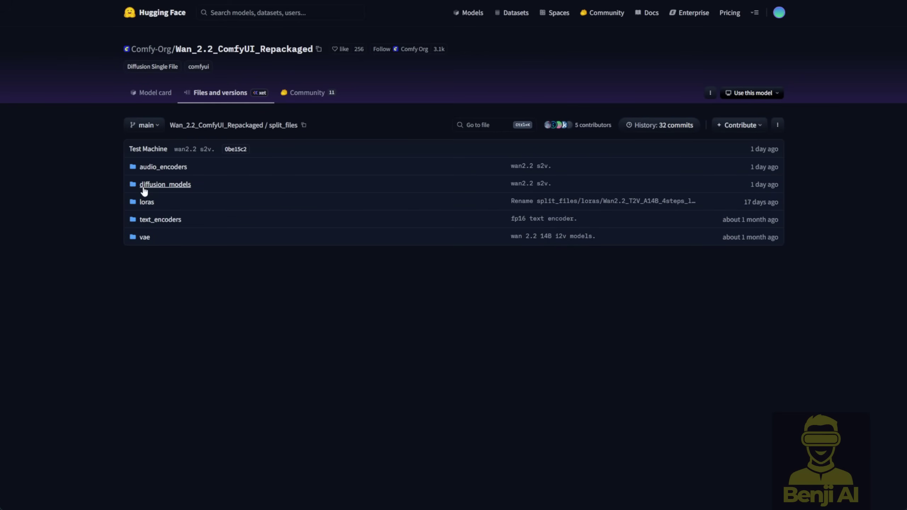
Step: Open diffusion_models and highlight the wan2.2_s2v_14B_bf16.safetensors file row
left_click(155, 188)
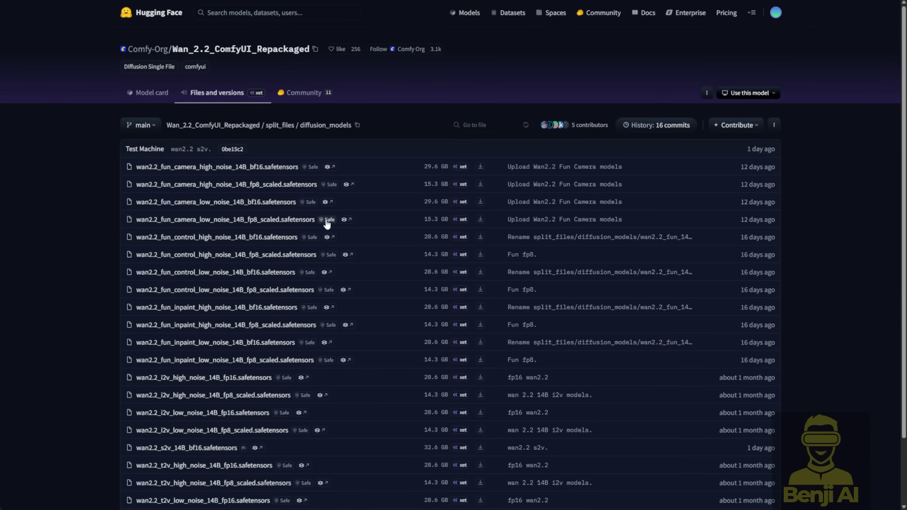
scroll(253, 282, "down", 2)
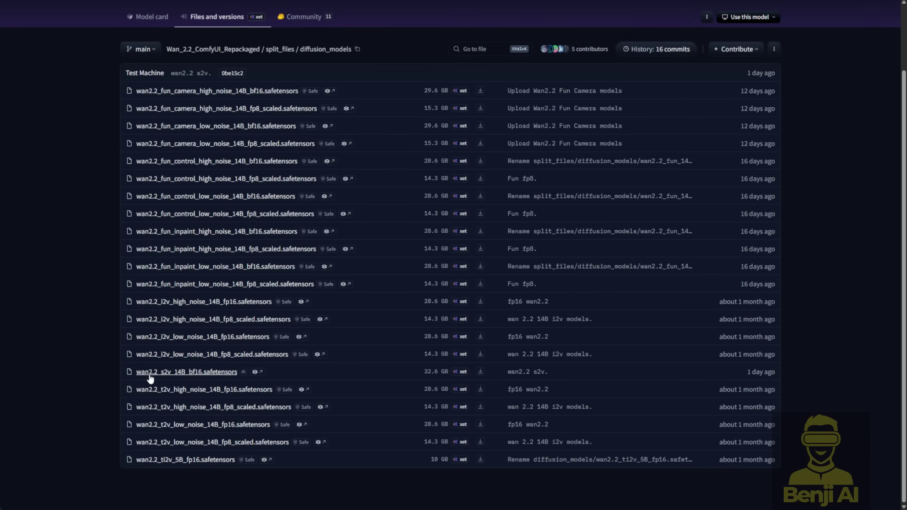
left_click_drag(135, 372, 551, 372)
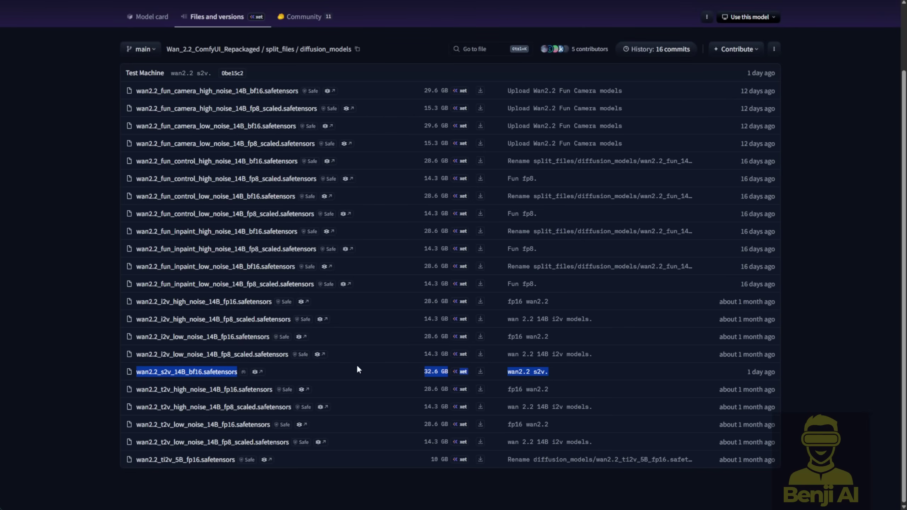
scroll(354, 368, "up", 2)
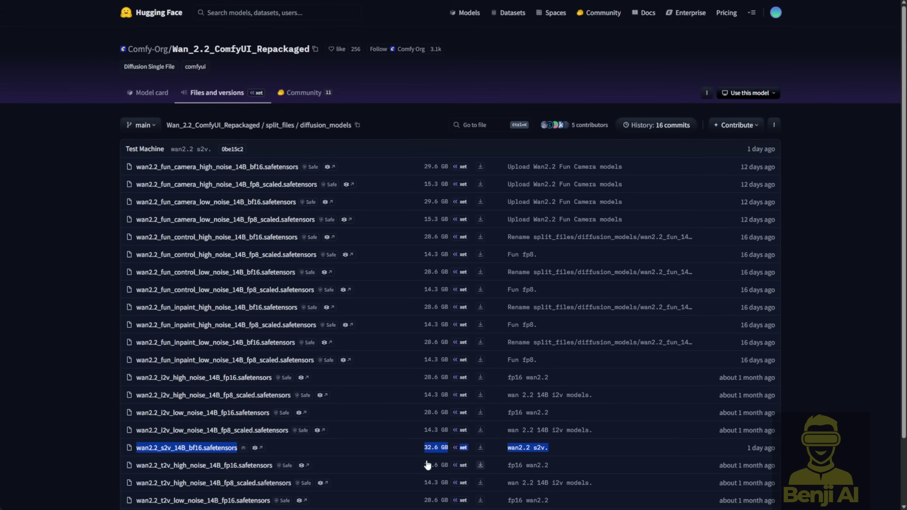
scroll(427, 465, "down", 1)
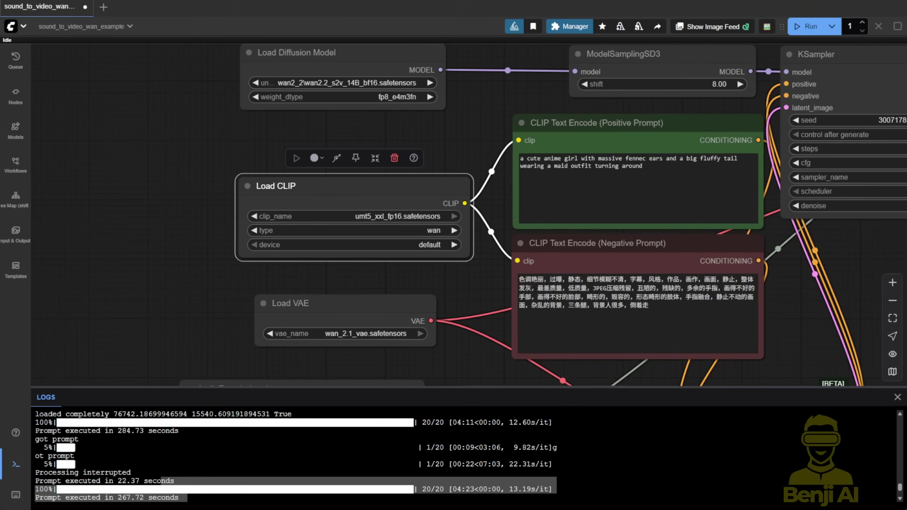
Step: Set the unet_name dropdown to wan2.2_s2v_14B_bf16
left_click(334, 130)
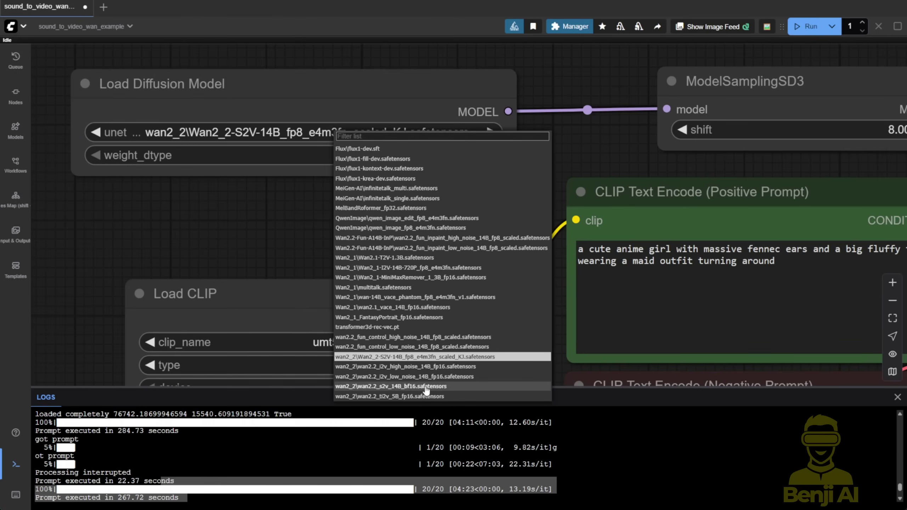
left_click(334, 180)
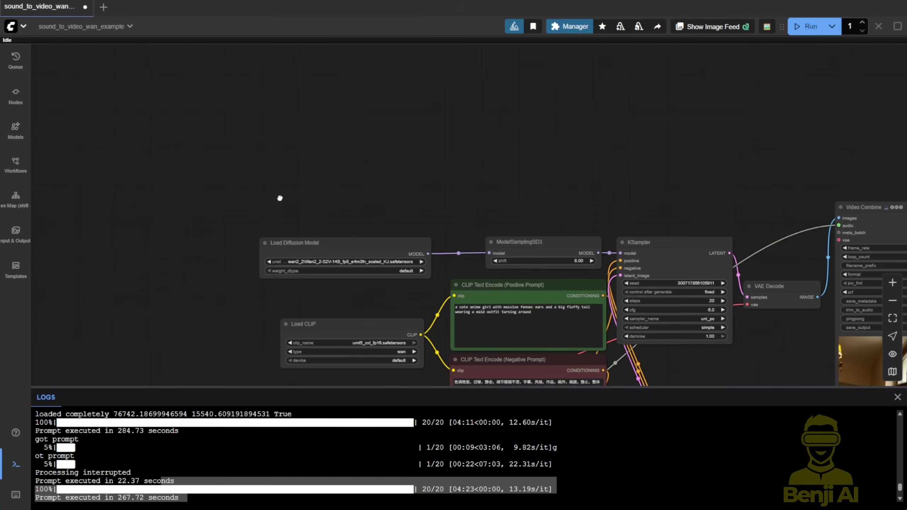
Step: Search 'Unet' and add a widened Unet Loader (GGUF) node to the canvas
double_click(278, 198)
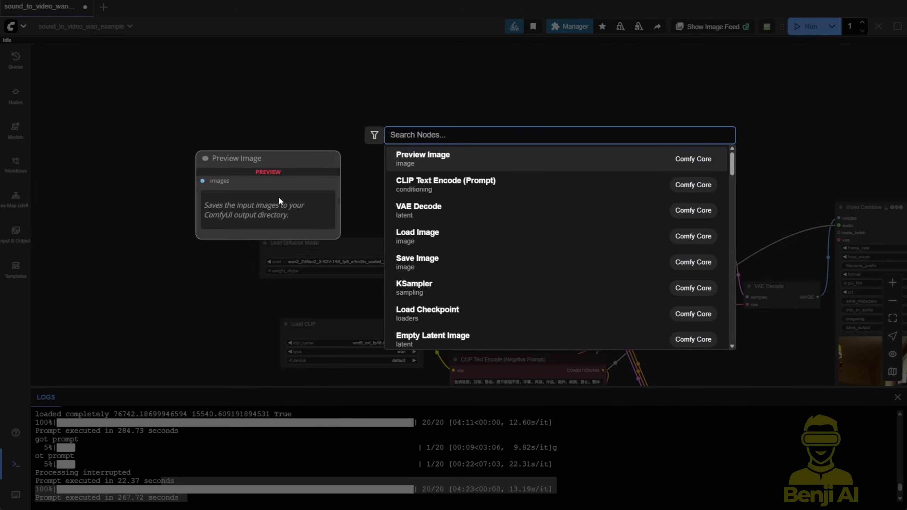
type("UNT")
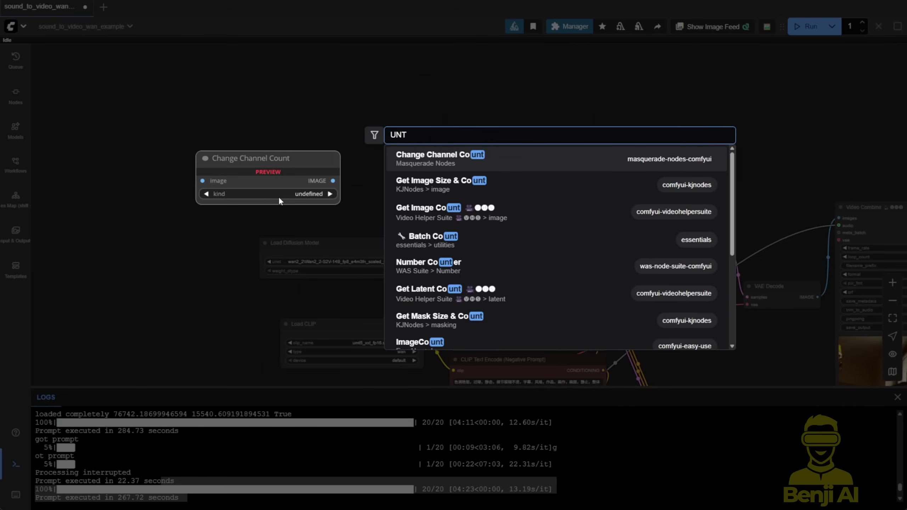
key("BackSpace")
type("et")
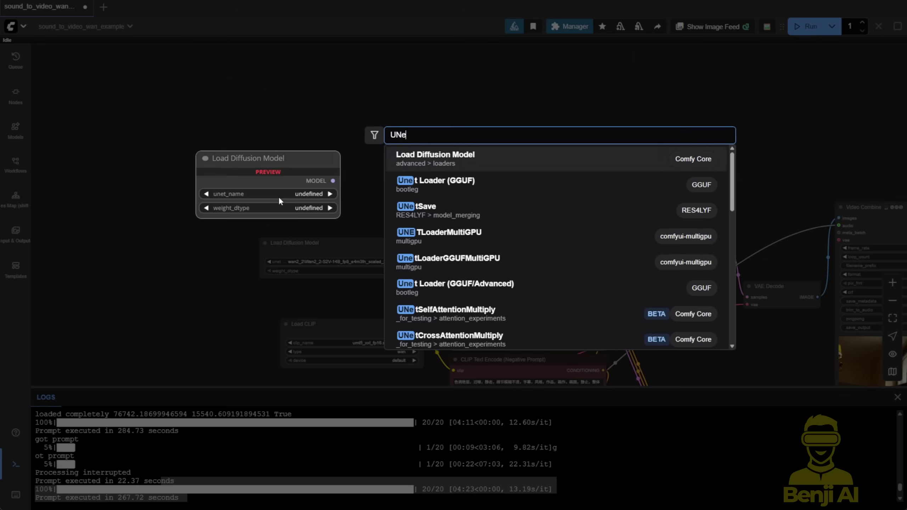
left_click(472, 182)
scroll(396, 206, "up", 5)
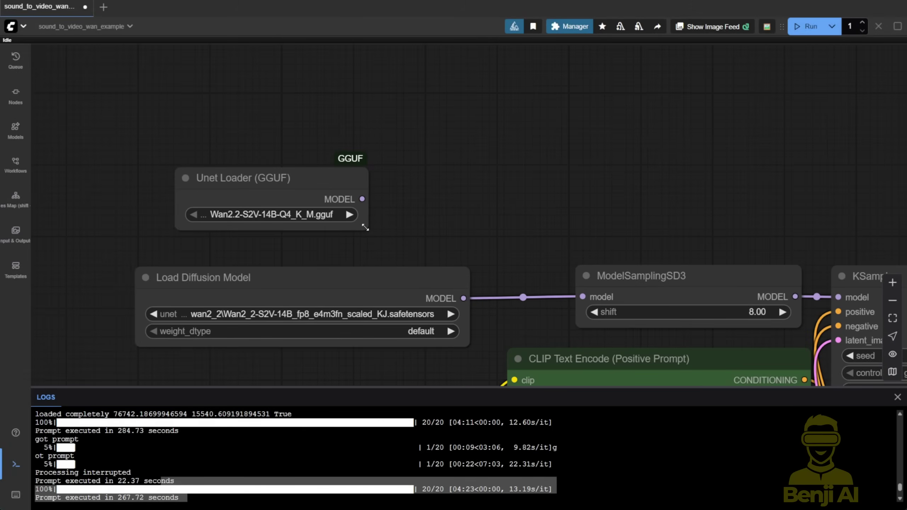
left_click_drag(365, 227, 446, 228)
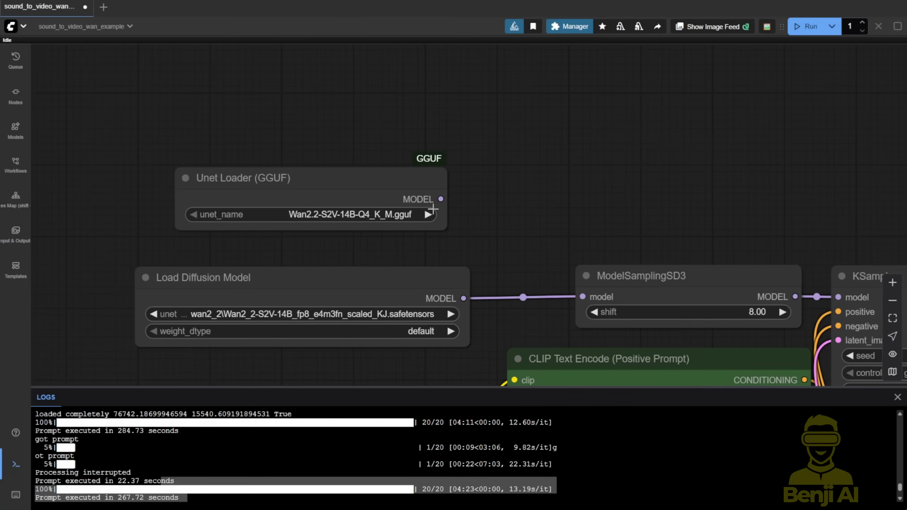
Step: Connect the GGUF loader's MODEL output to ModelSamplingSD3
left_click_drag(441, 199, 583, 278)
left_click_drag(633, 249, 563, 199)
left_click(571, 227)
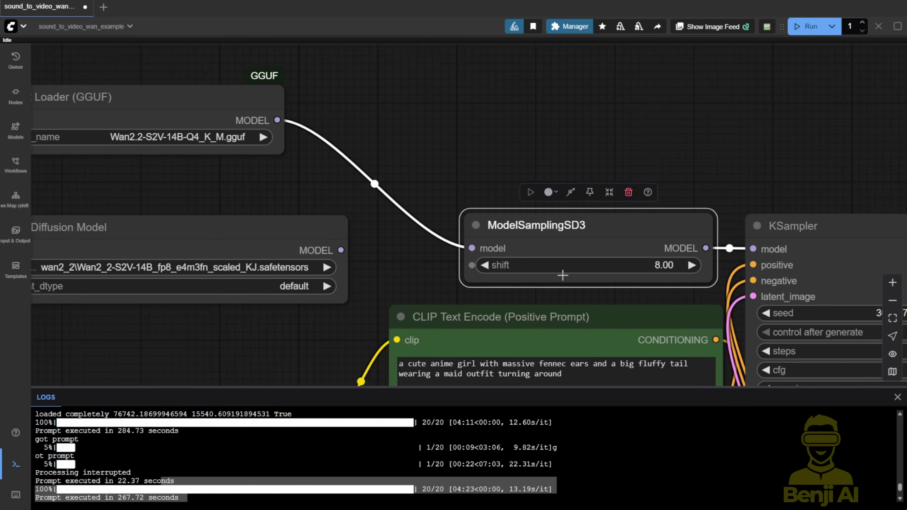
Step: Reposition and narrow Load Diffusion Model, then reconnect its MODEL output to ModelSamplingSD3
left_click_drag(382, 226, 507, 221)
left_click_drag(199, 249, 158, 257)
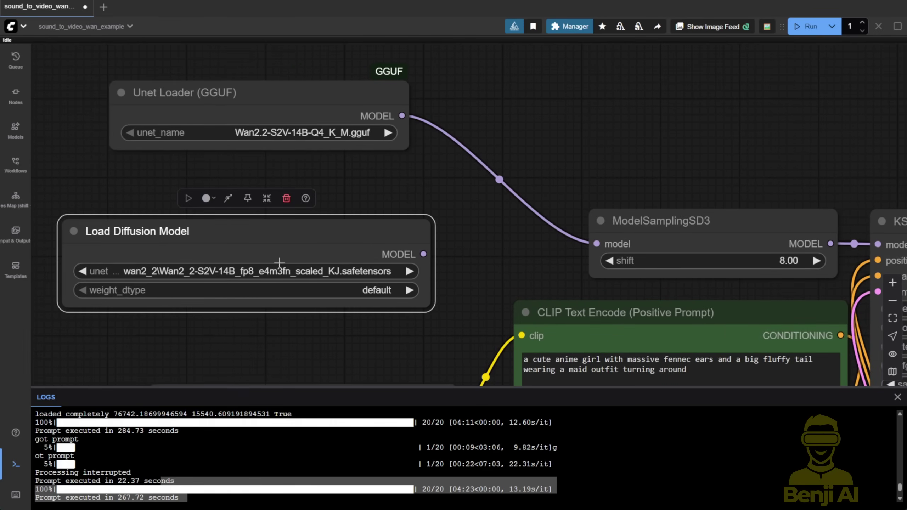
left_click_drag(427, 304, 389, 304)
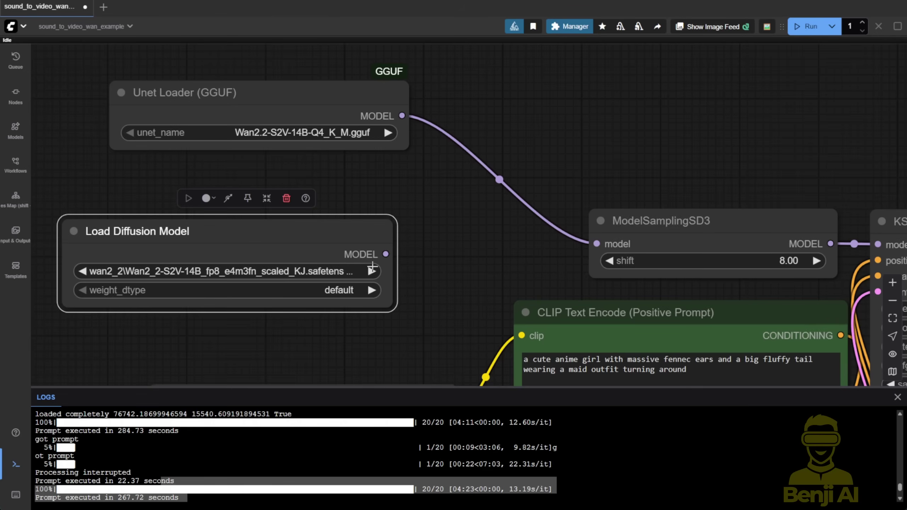
left_click_drag(386, 254, 634, 237)
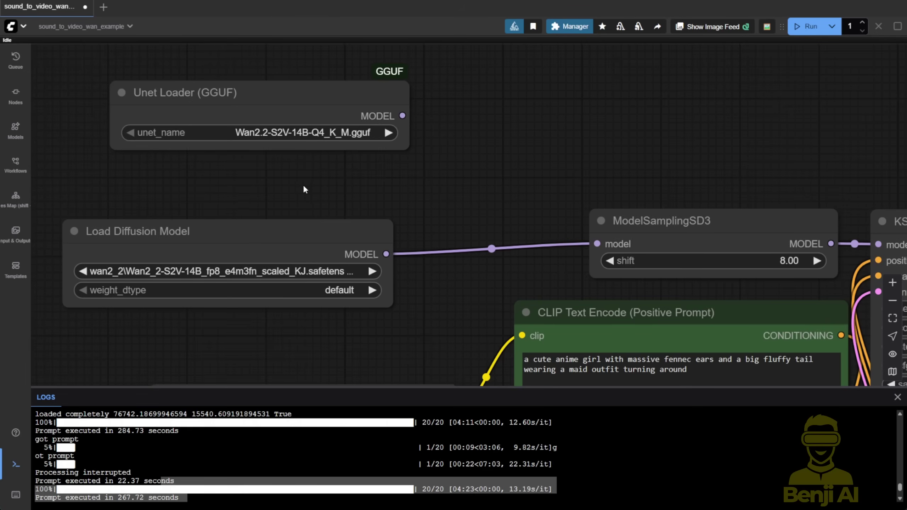
Step: Move the AudioEncoderEncode node up and resize it into the row
scroll(305, 190, "down", 5)
left_click(310, 212)
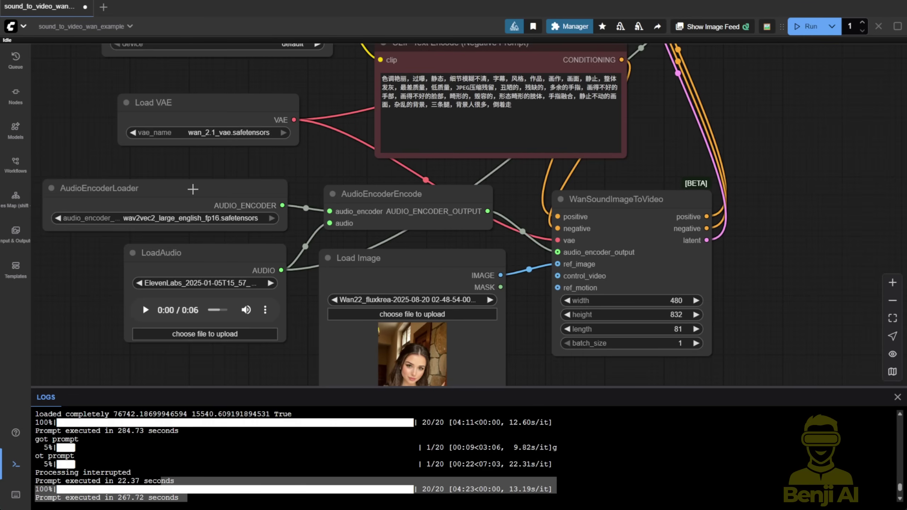
left_click(192, 189)
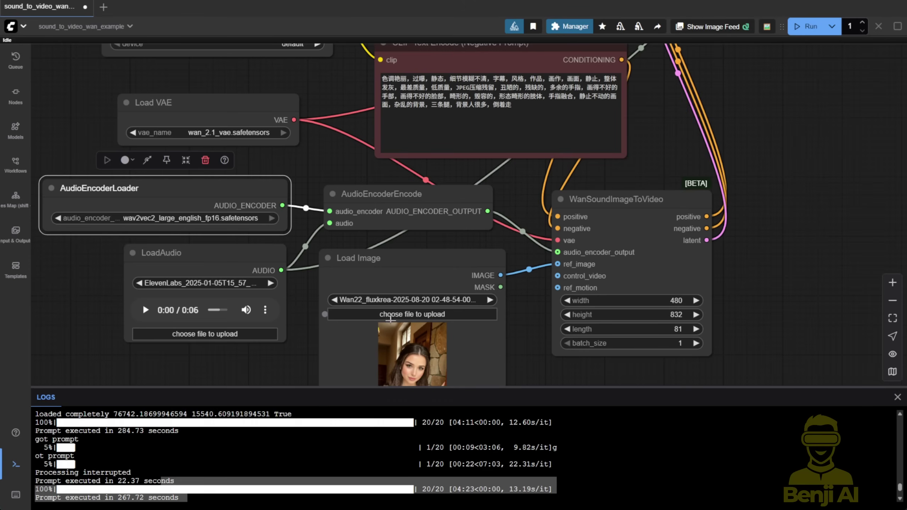
scroll(249, 145, "up", 4)
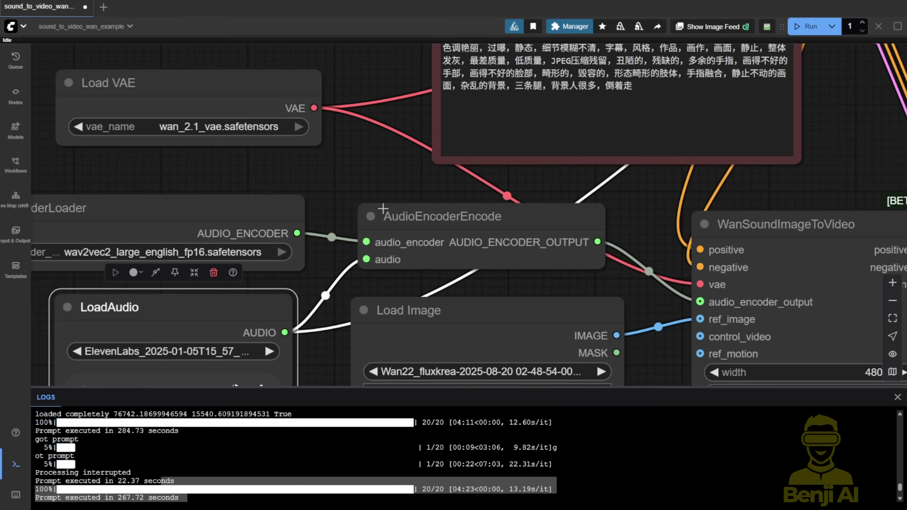
left_click_drag(388, 209, 388, 176)
left_click_drag(605, 245, 659, 241)
left_click_drag(403, 223, 379, 233)
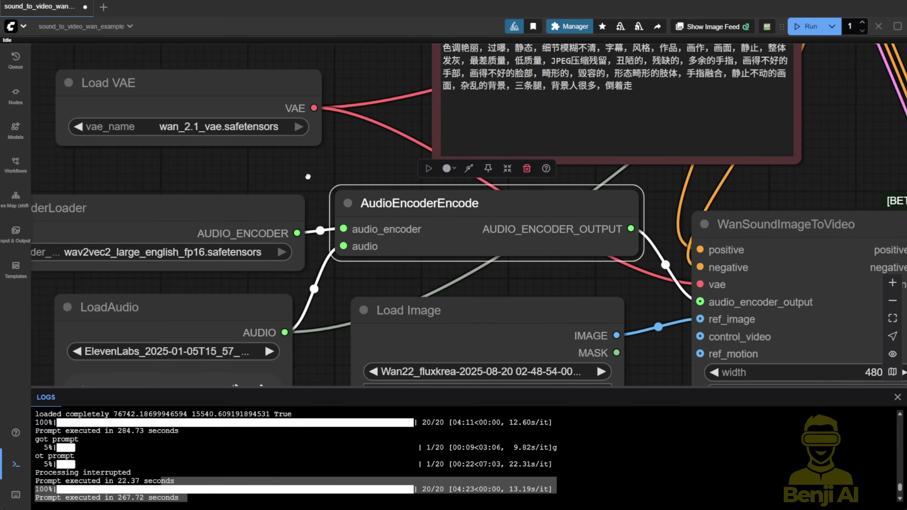
Step: Nudge AudioEncoderLoader into line, then pan over to the Note with model links
left_click_drag(313, 179, 463, 208)
scroll(235, 275, "up", 2)
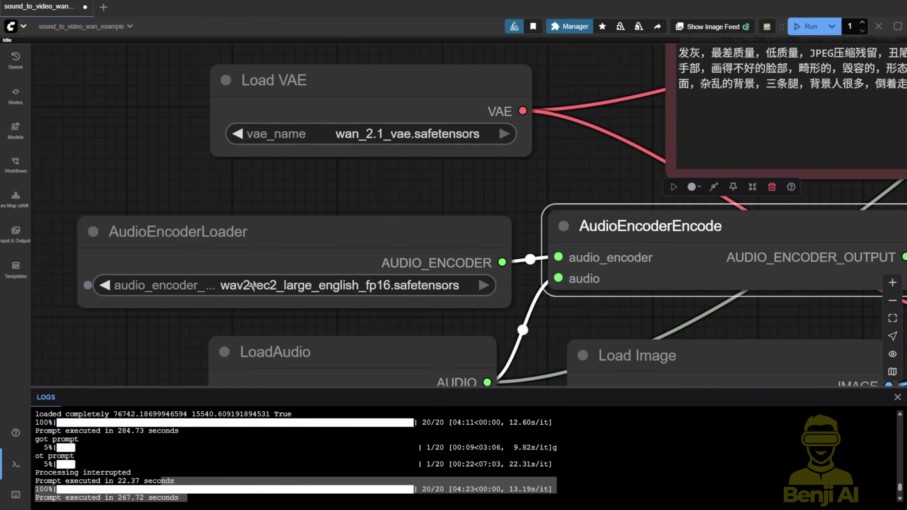
left_click_drag(316, 246, 318, 223)
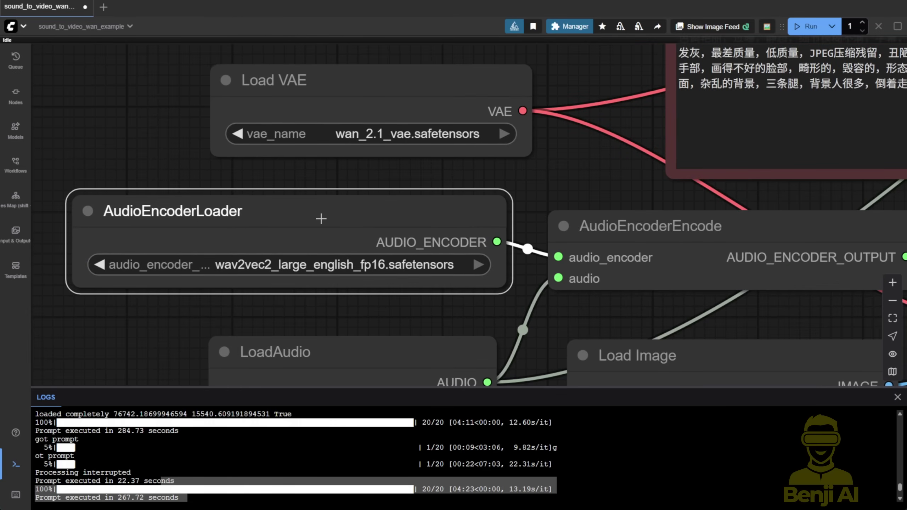
scroll(200, 306, "down", 3)
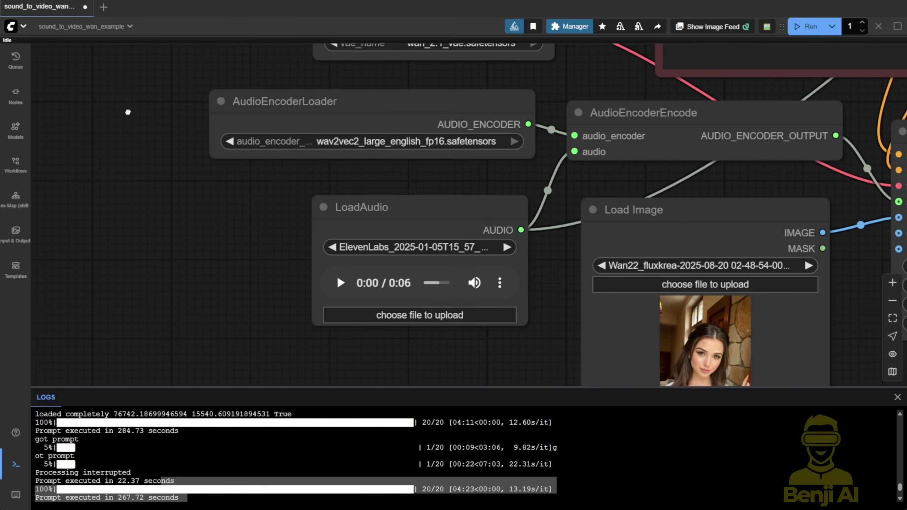
left_click_drag(128, 113, 411, 422)
Step: Close the Logs panel, enlarge the Note's required-models list, and highlight 'models'
left_click_drag(523, 178, 561, 247)
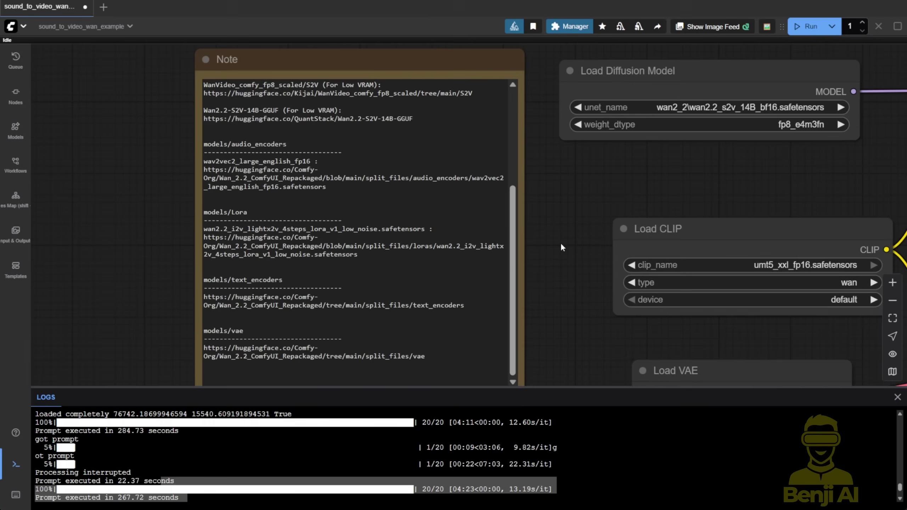
scroll(560, 247, "down", 1)
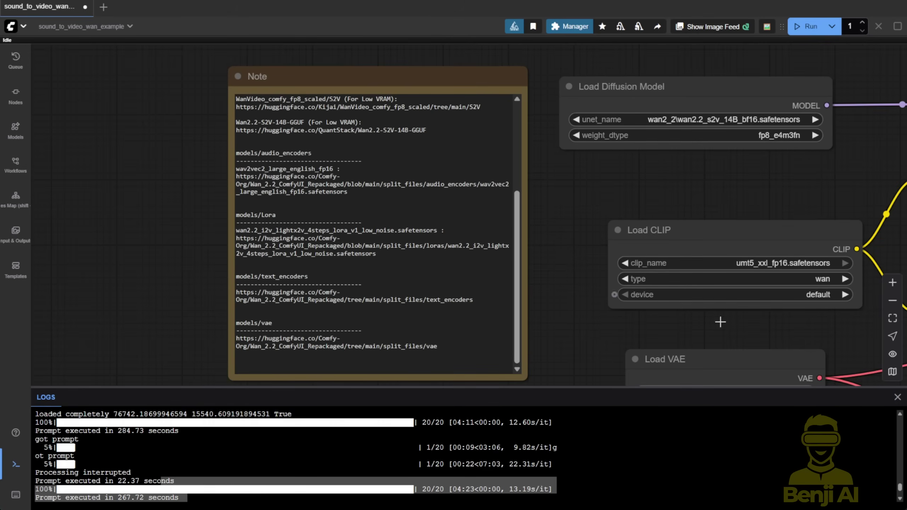
left_click(897, 397)
scroll(413, 235, "up", 4)
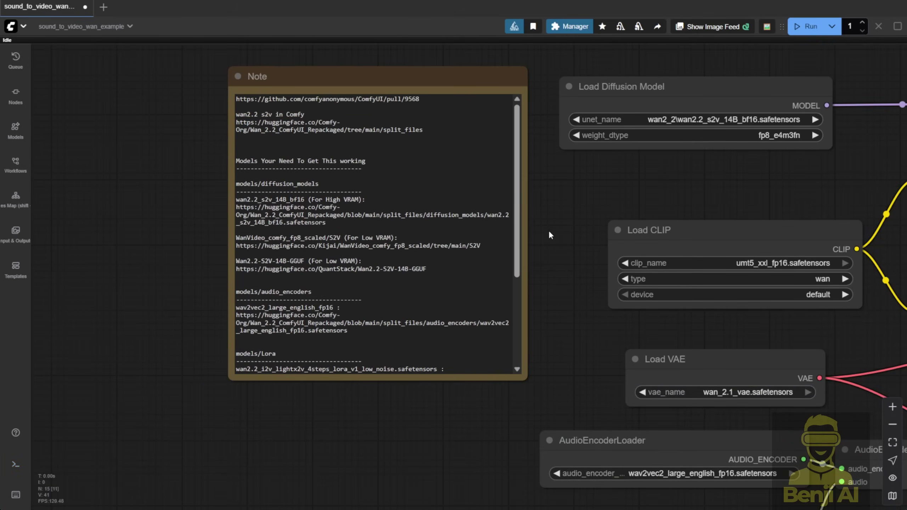
scroll(548, 229, "up", 3)
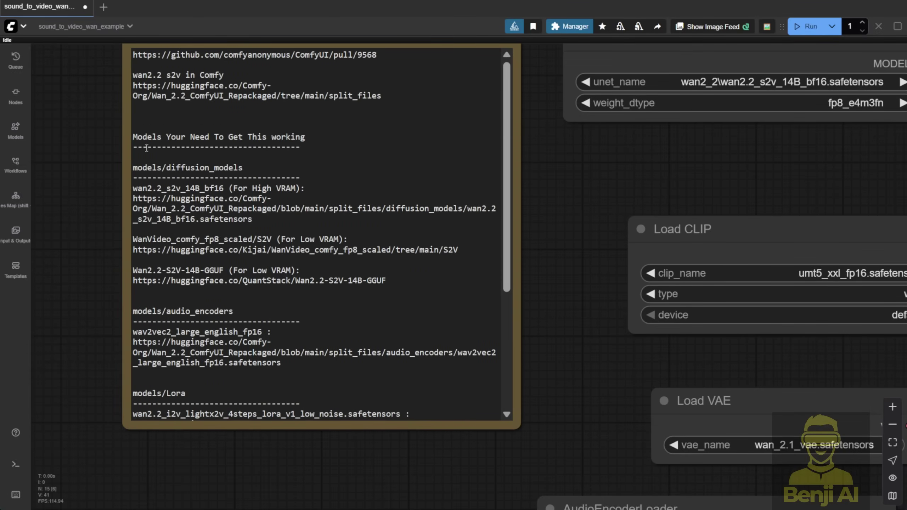
double_click(154, 168)
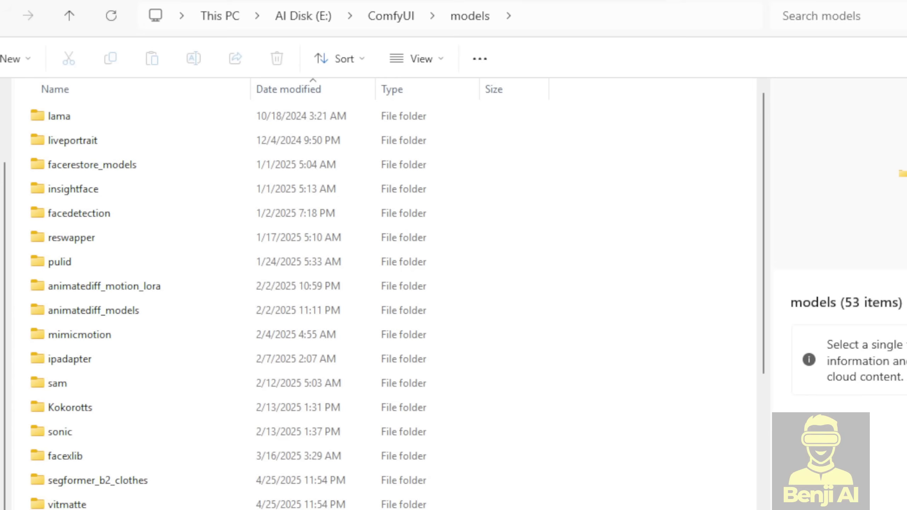
Step: Sort model folders newest first and check the diffusion_models\wan2_2 and unet folders
left_click(74, 121)
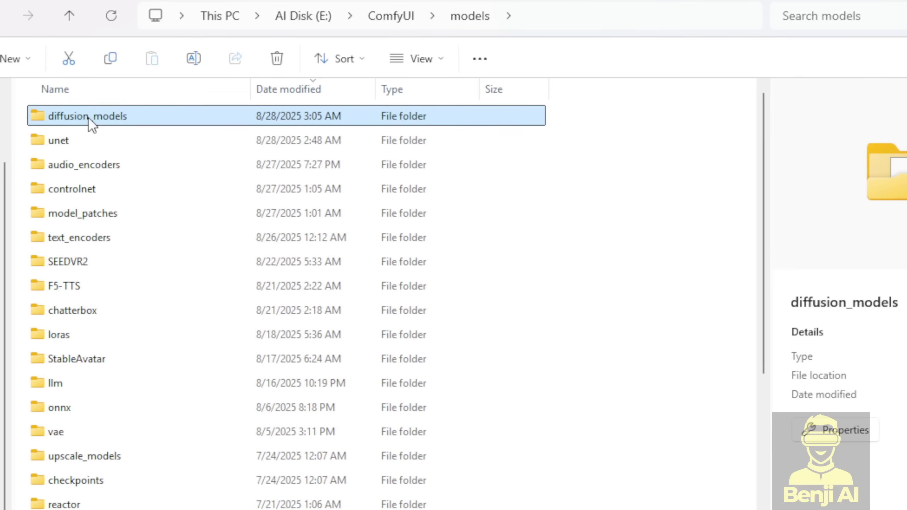
double_click(90, 117)
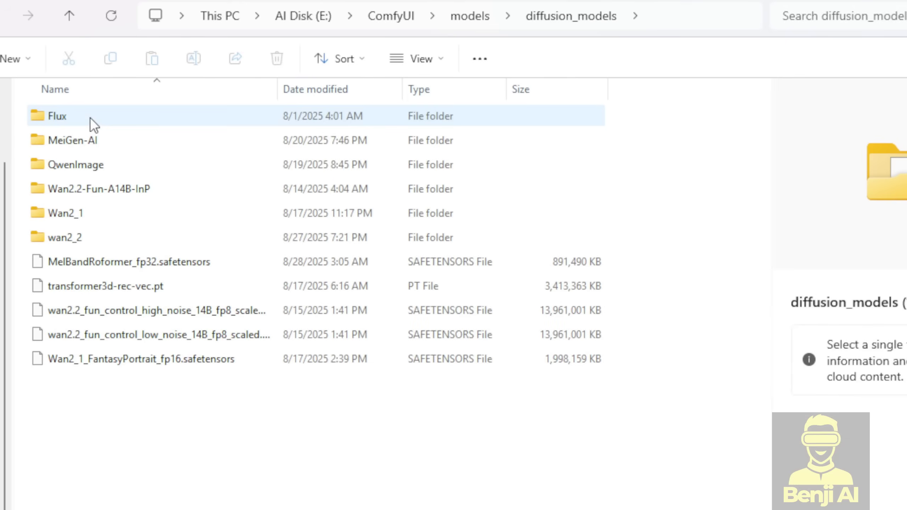
double_click(82, 236)
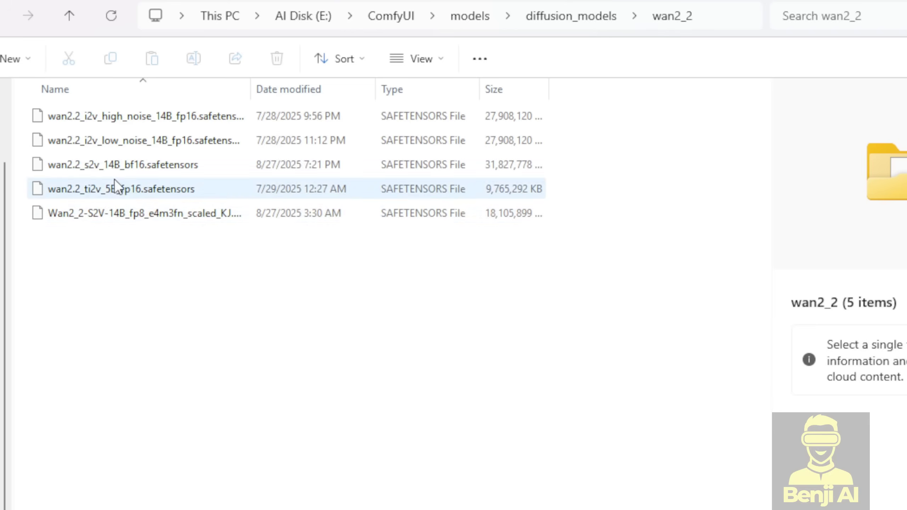
key("alt+Up")
key("alt+Up")
left_click(39, 143)
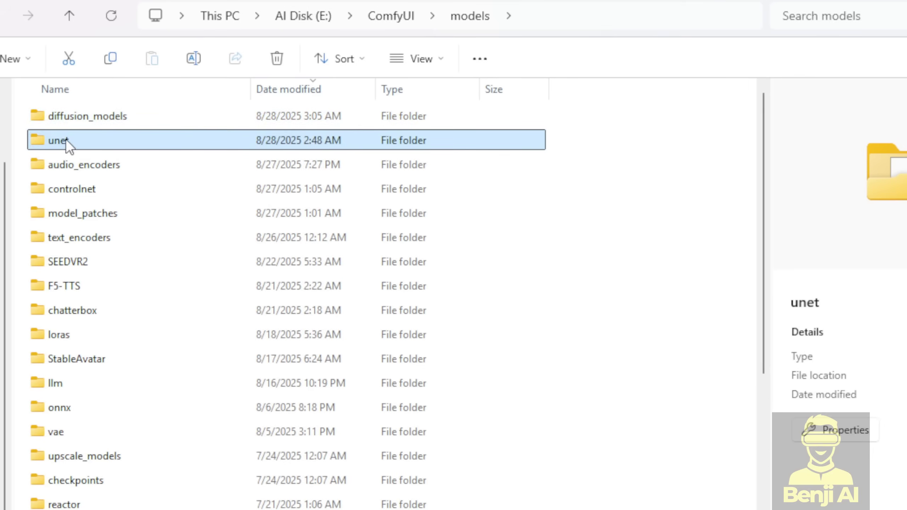
double_click(84, 139)
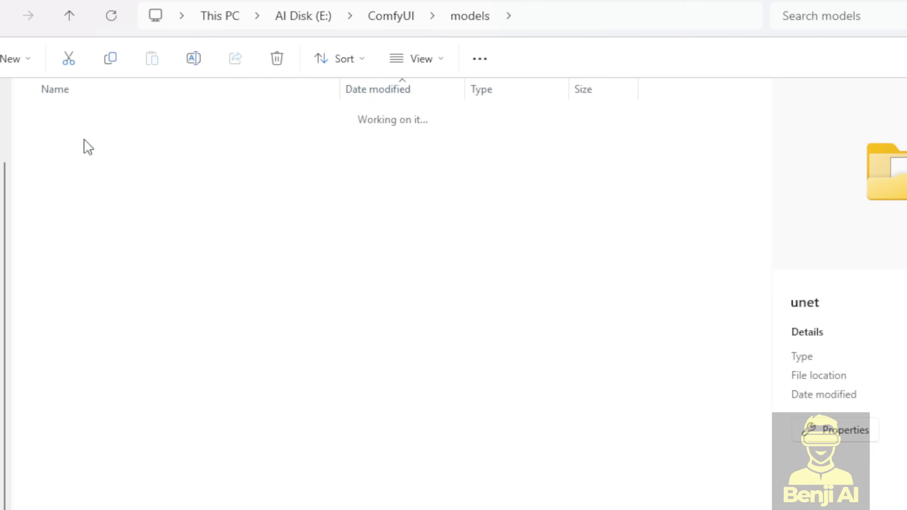
key("alt+Up")
Step: Open audio_encoders and inspect the wav2vec2 English fp16 and Chinese base fp32 files
left_click(57, 168)
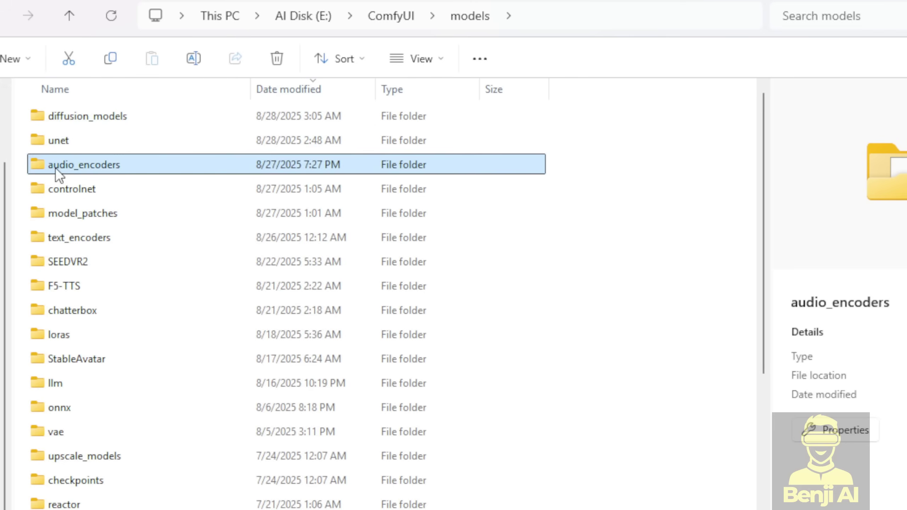
double_click(97, 166)
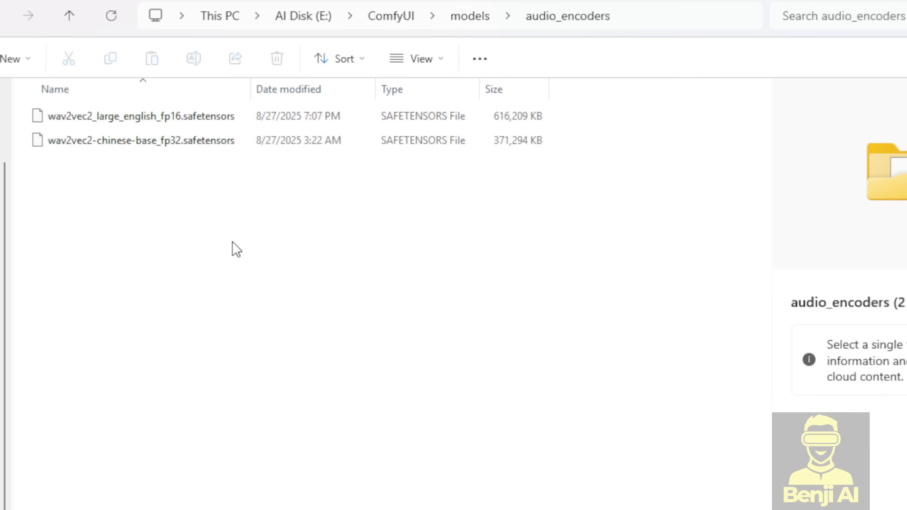
left_click(84, 118)
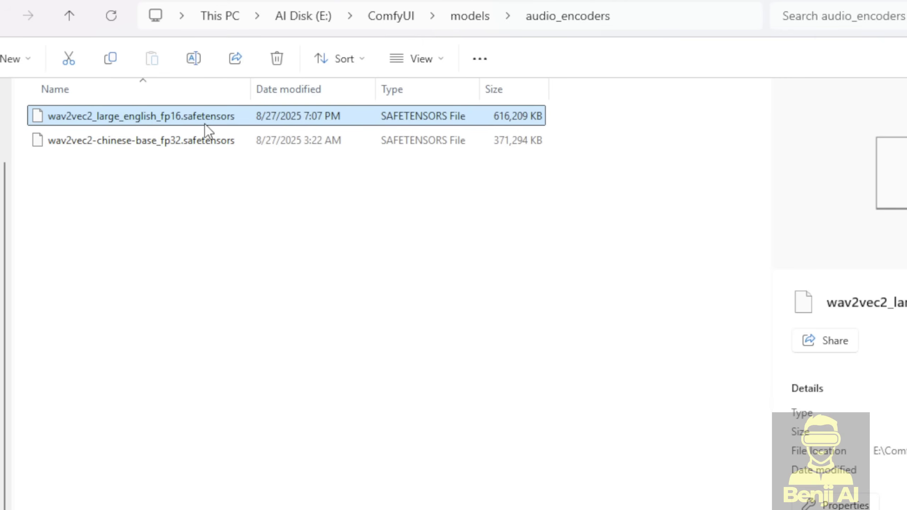
left_click(196, 308)
left_click(105, 141)
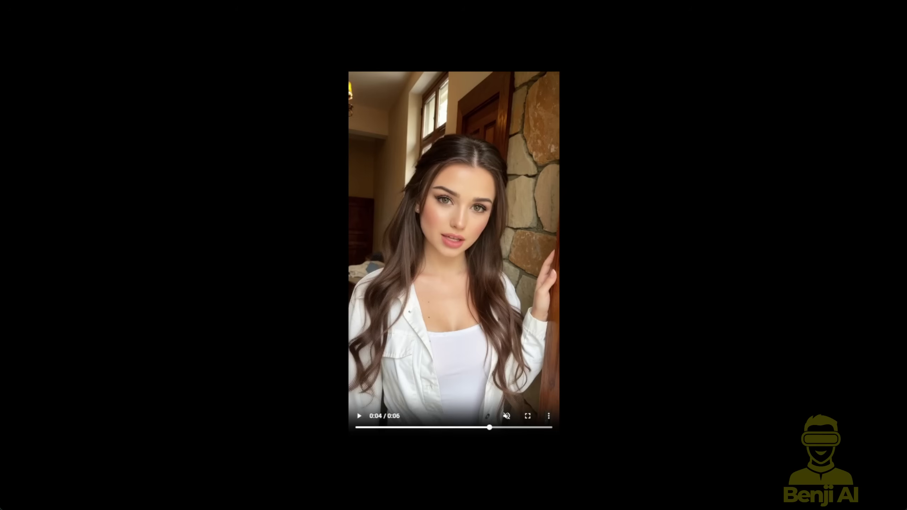
Step: Rewind the stone-wall clip to 0:00 and play it again
left_click_drag(375, 433, 351, 425)
left_click(358, 416)
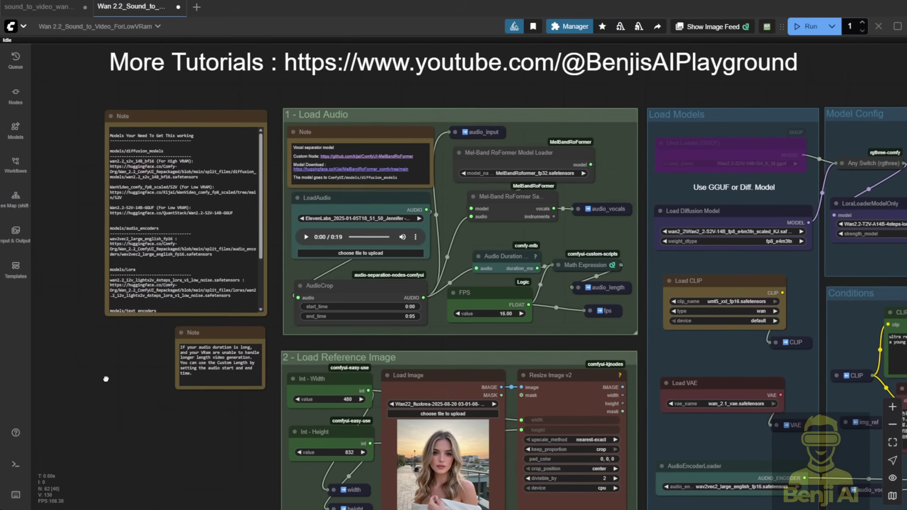
left_click_drag(107, 378, 77, 333)
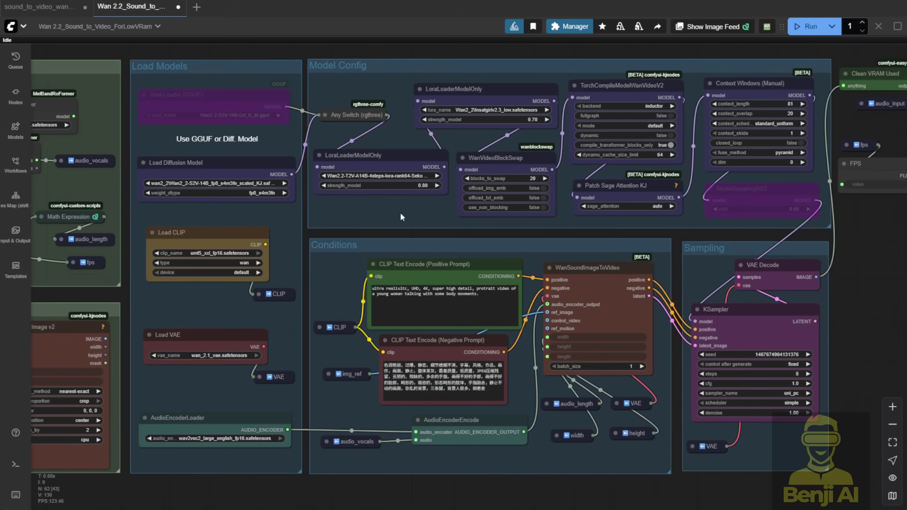
Step: Inspect the TorchCompileModelWanVideoV2 and Patch Sage Attention KJ nodes in the low-VRAM workflow
scroll(402, 217, "up", 3)
scroll(369, 236, "down", 2)
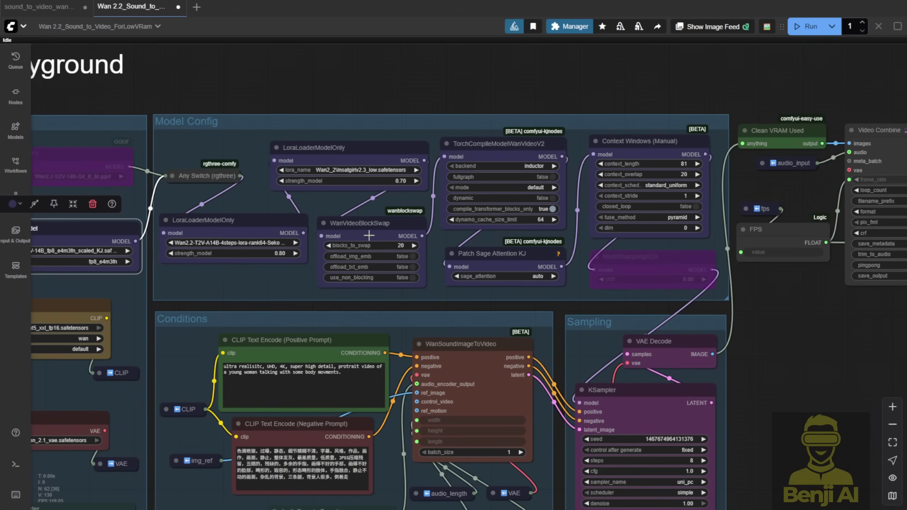
left_click_drag(370, 94, 542, 50)
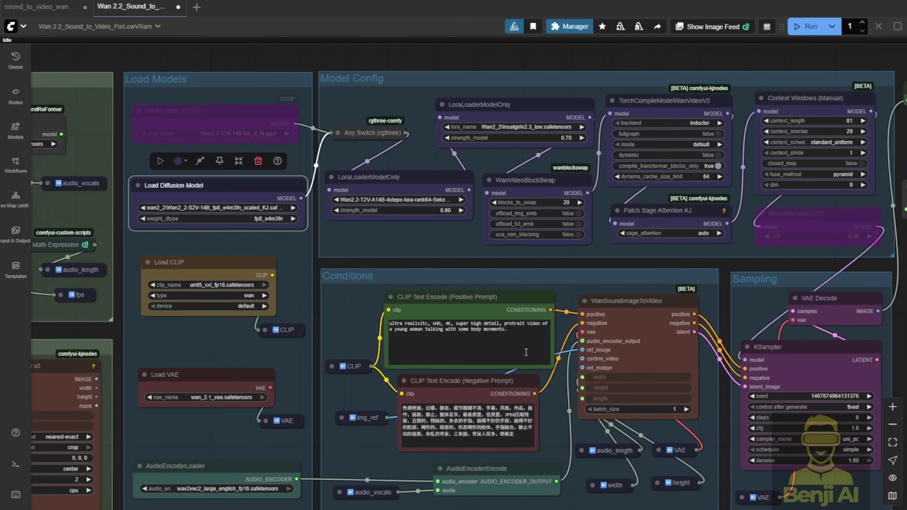
scroll(672, 104, "up", 2)
left_click(672, 104)
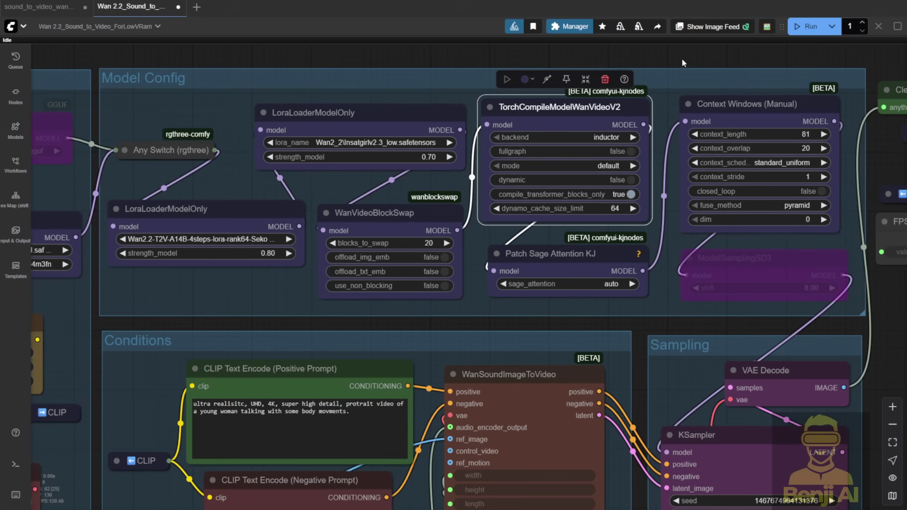
left_click_drag(682, 63, 616, 103)
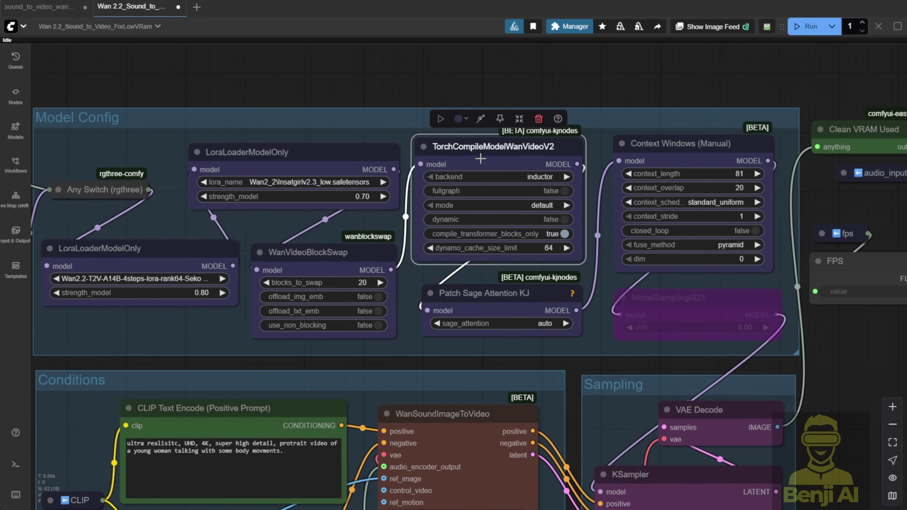
left_click(514, 296)
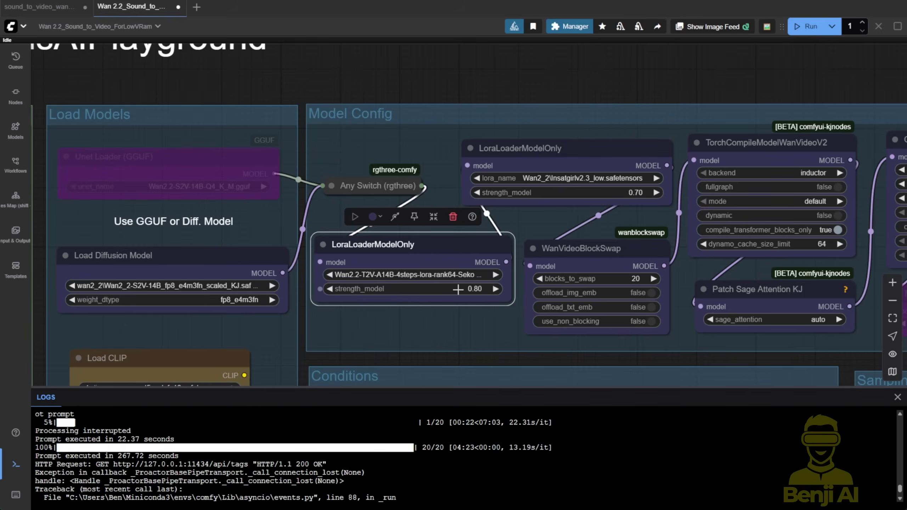
Step: Delete the Insatgirlv2.3_low LoRA loader node
left_click(590, 161)
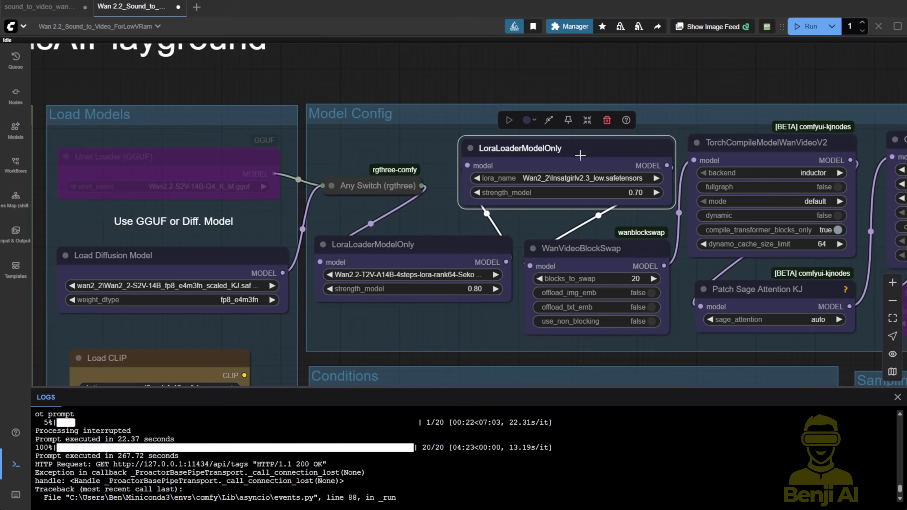
mouse_move(549, 157)
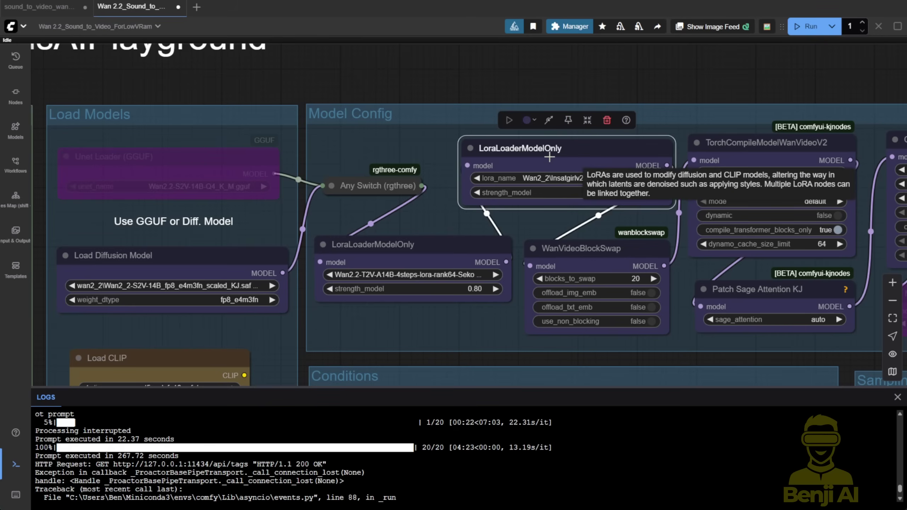
scroll(449, 328, "down", 10)
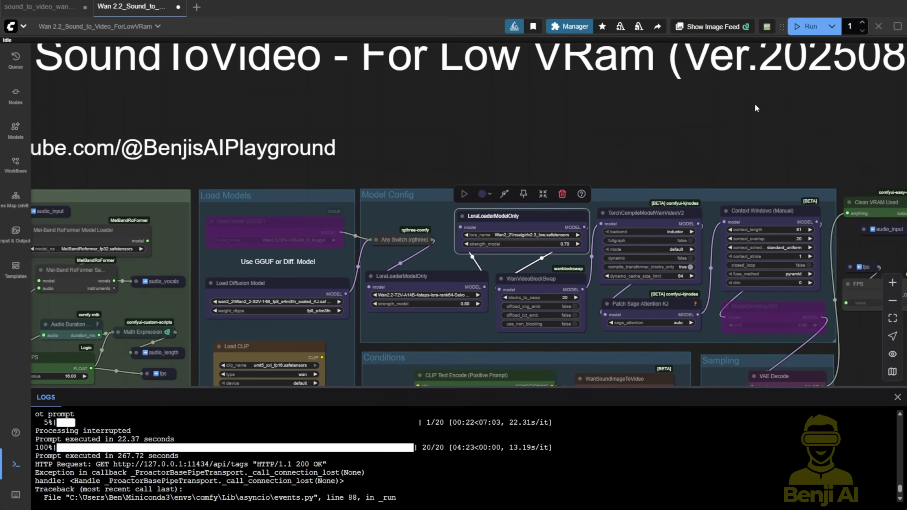
scroll(649, 257, "up", 7)
scroll(668, 298, "down", 8)
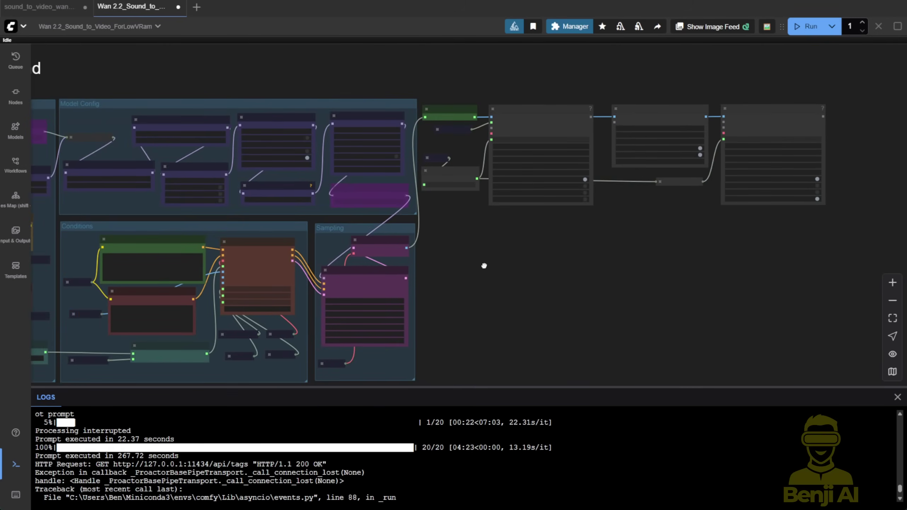
scroll(651, 262, "up", 8)
scroll(456, 185, "up", 6)
left_click(421, 168)
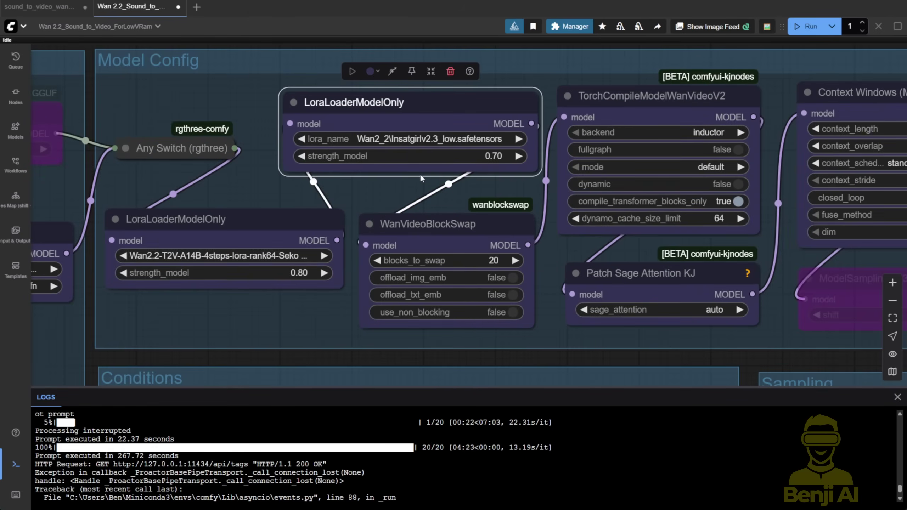
key("Delete")
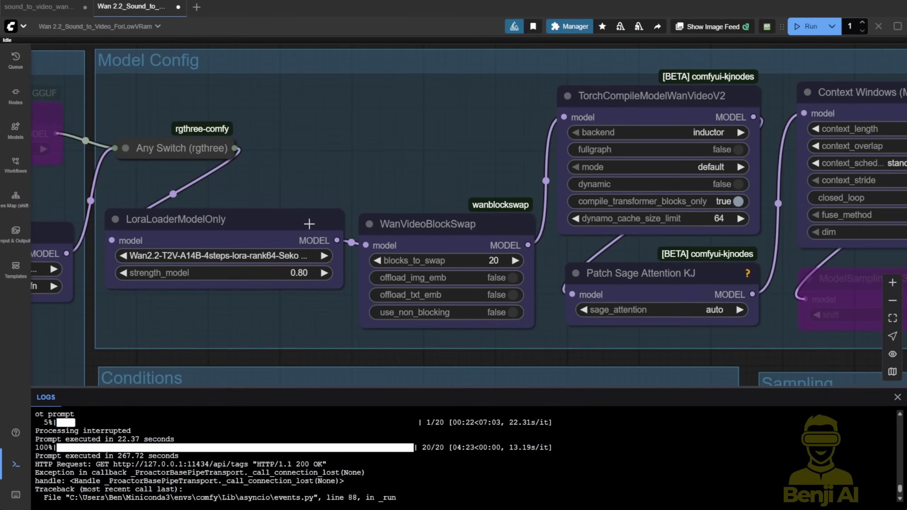
Step: Rearrange the remaining Seko LoRA loader, Any Switch and WanVideoBlockSwap nodes, then select the LoRA loader
left_click_drag(311, 219, 474, 108)
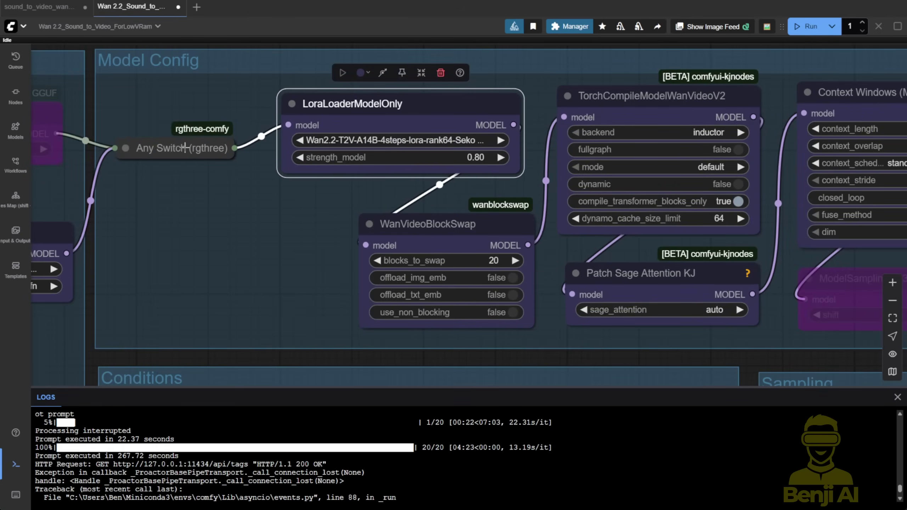
left_click_drag(174, 152, 170, 196)
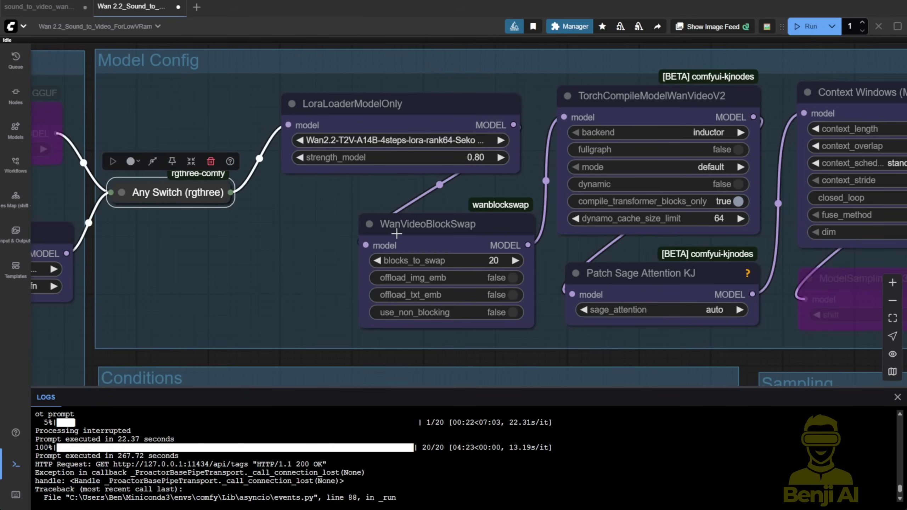
left_click_drag(397, 233, 376, 240)
scroll(302, 190, "up", 2)
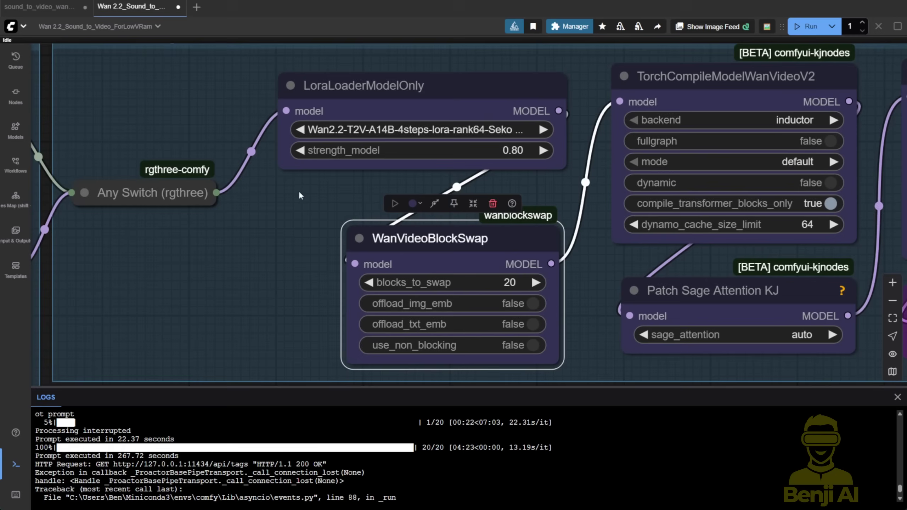
left_click_drag(314, 197, 292, 208)
left_click(352, 109)
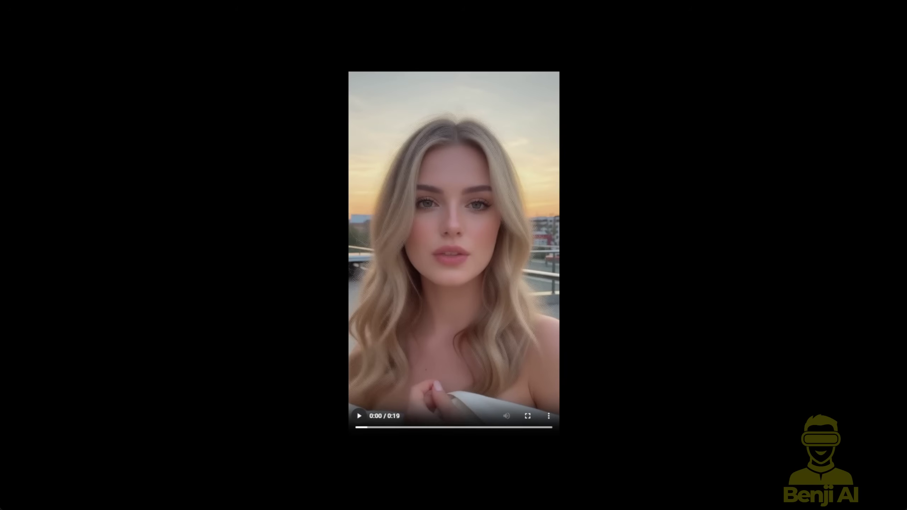
Step: Play the blonde woman's clip, then play, pause and replay the beach clip from about 0:04
left_click(359, 416)
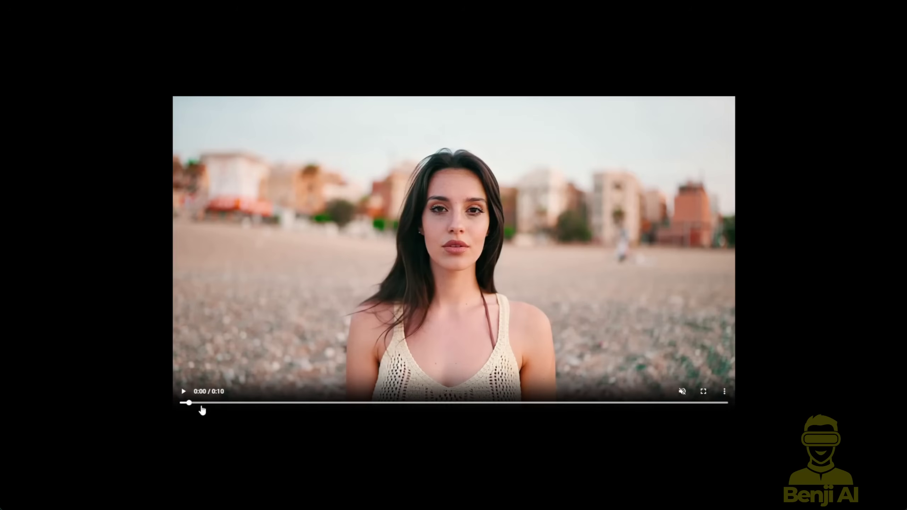
left_click_drag(189, 403, 246, 403)
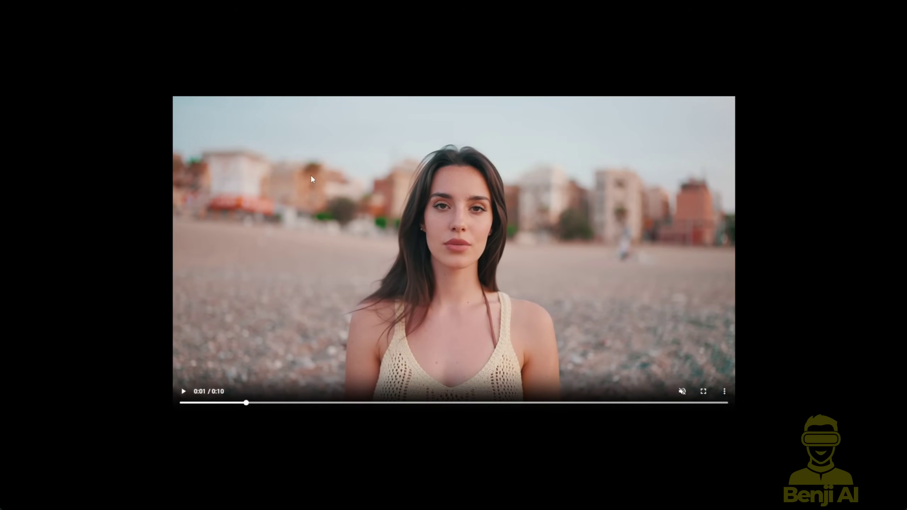
left_click(183, 392)
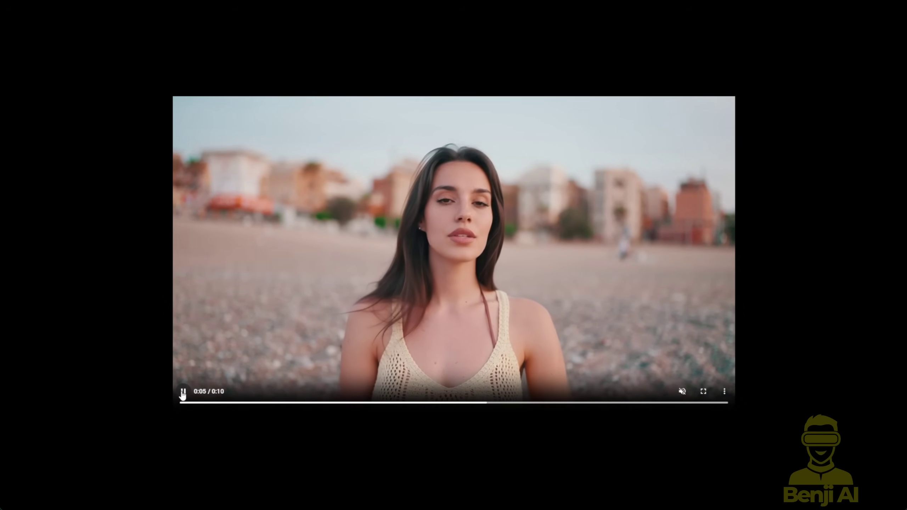
left_click(183, 391)
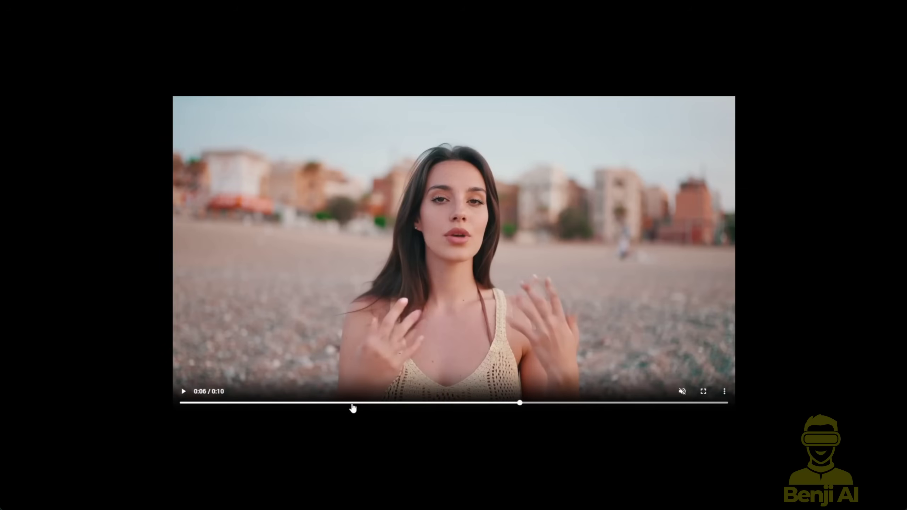
left_click_drag(350, 405, 399, 405)
left_click(183, 391)
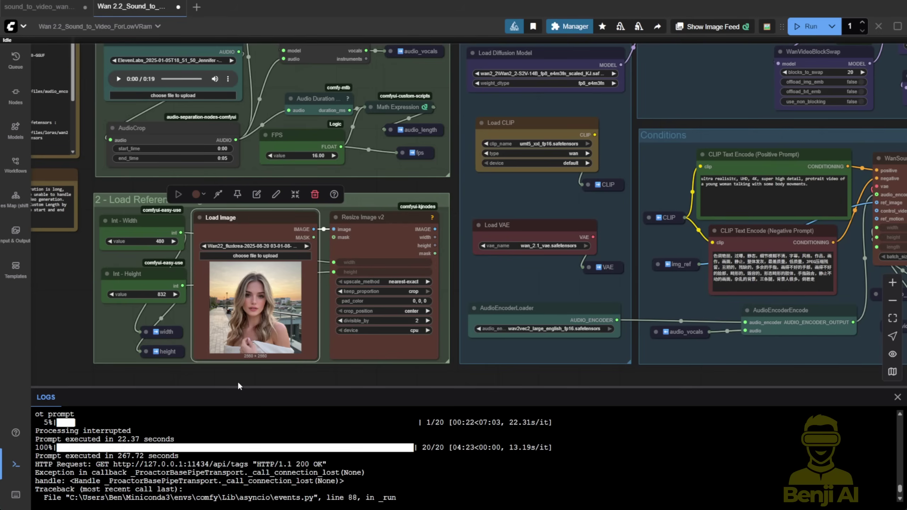
Step: Pan and zoom out to show Load Models, Model Config, Conditions, Sampling and the output preview
left_click(238, 381)
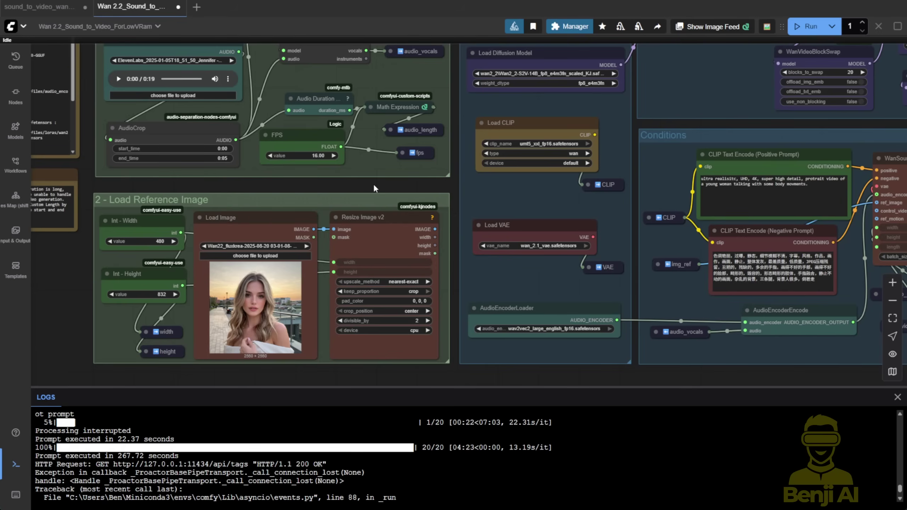
scroll(533, 310, "down", 3)
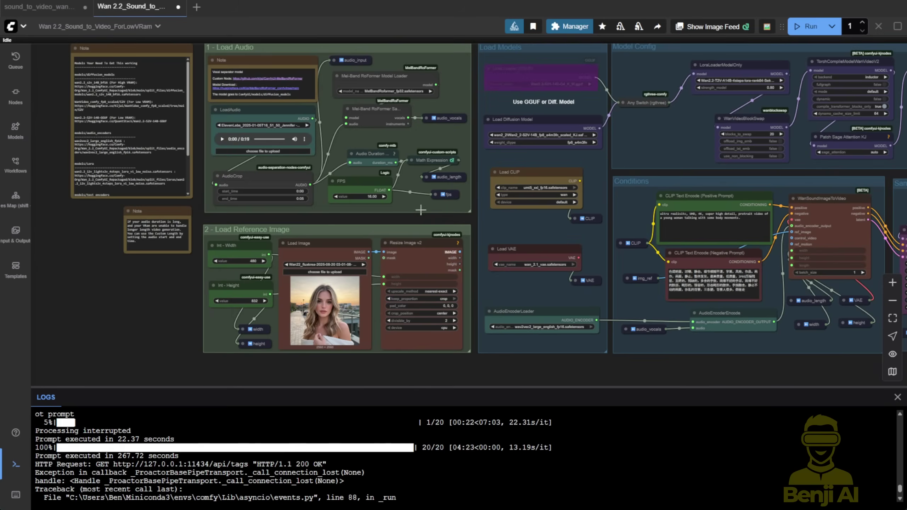
scroll(260, 164, "up", 1)
scroll(348, 211, "up", 1)
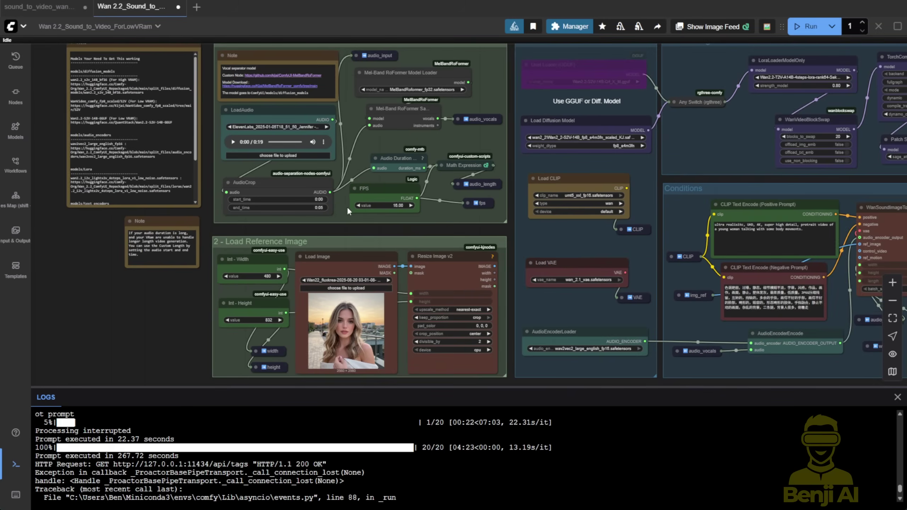
left_click_drag(591, 299, 445, 289)
left_click_drag(668, 307, 376, 364)
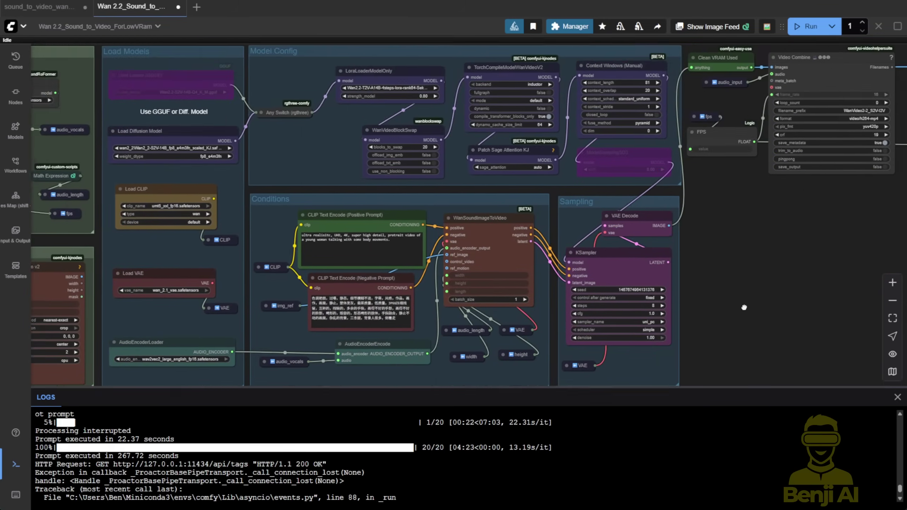
left_click_drag(726, 309, 681, 263)
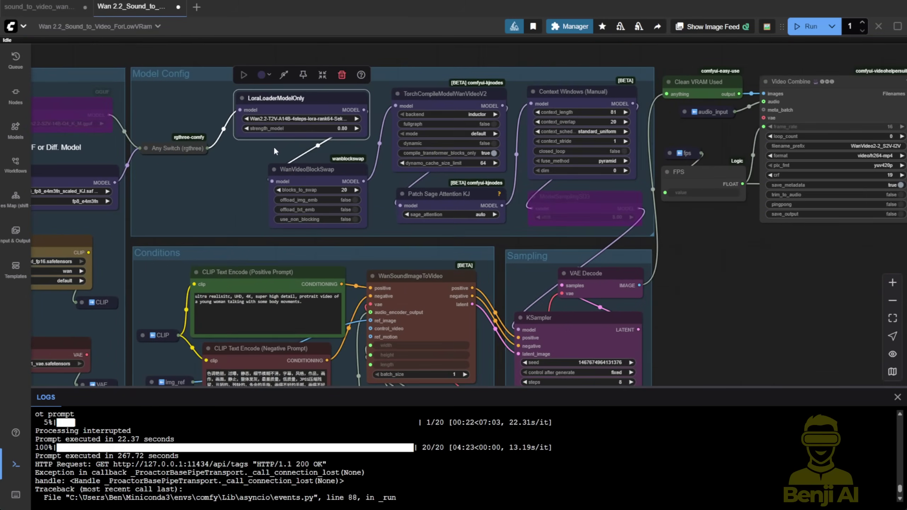
scroll(249, 172, "down", 2)
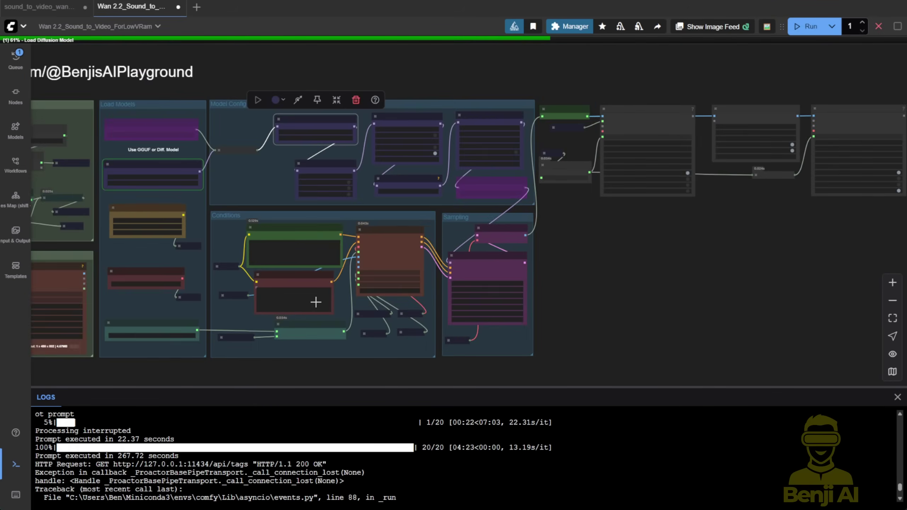
left_click_drag(249, 171, 452, 121)
scroll(292, 171, "up", 3)
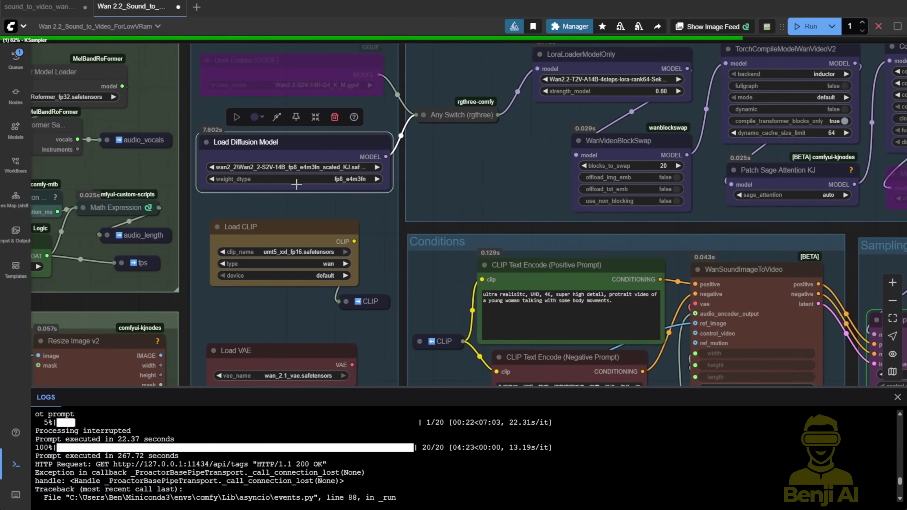
left_click_drag(385, 186, 111, 84)
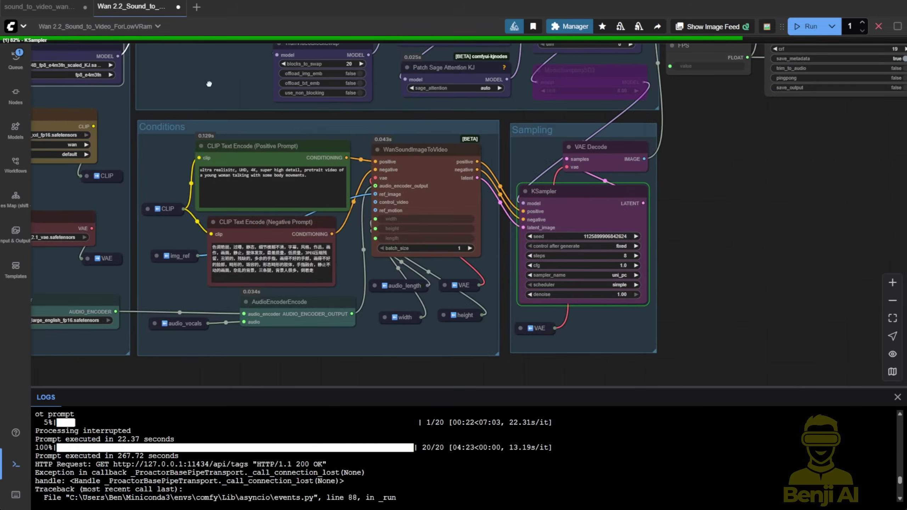
scroll(603, 188, "down", 4)
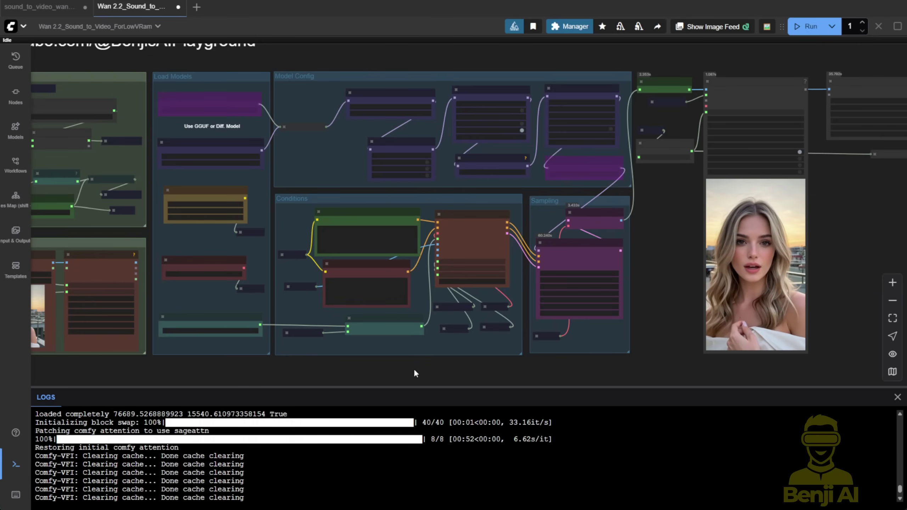
Step: Zoom into Model Config and select the Context Windows (Manual) node (length 81, overlap 20)
scroll(423, 335, "up", 5)
scroll(432, 336, "down", 2)
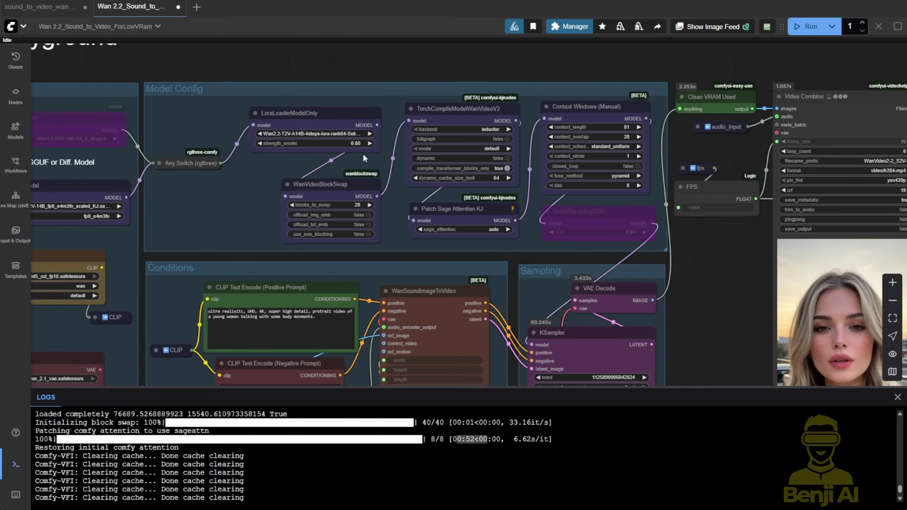
left_click_drag(364, 156, 275, 237)
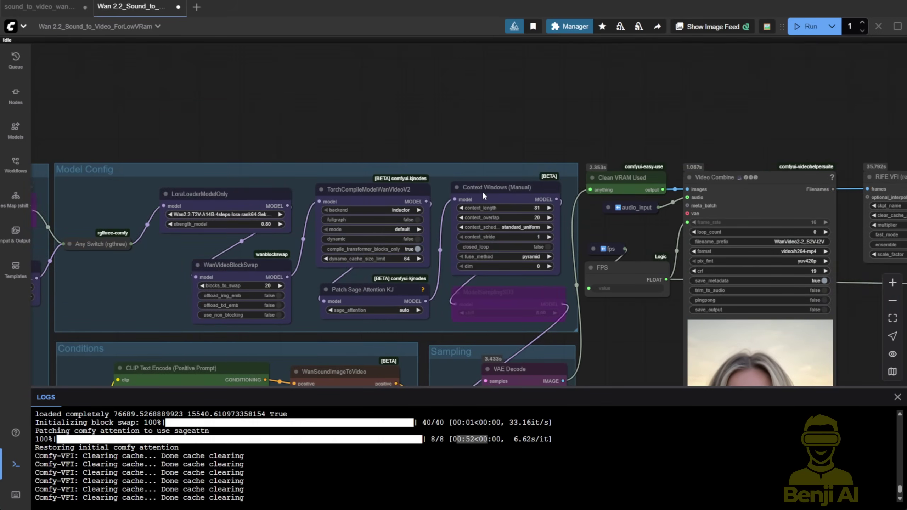
scroll(504, 244, "up", 5)
left_click(505, 245)
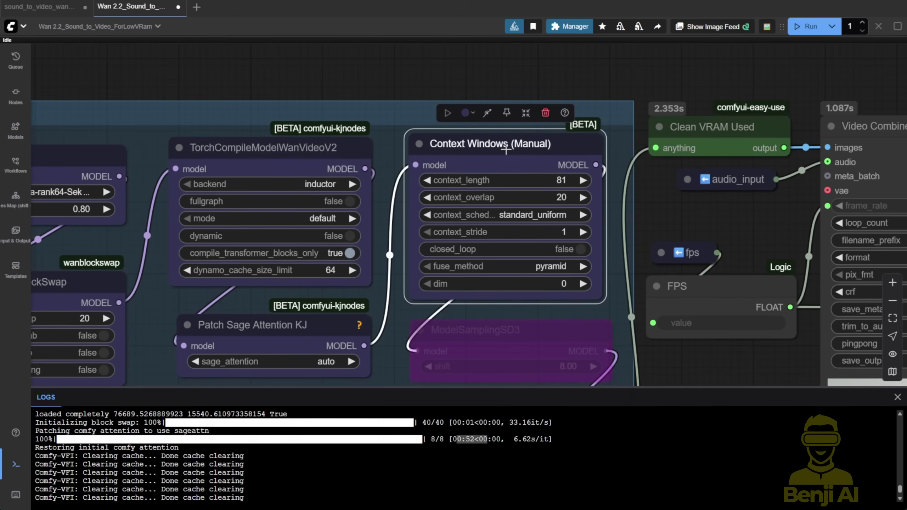
Step: Add a WAN Context Windows (Manual) node via the 'Wan C' search and place it above the existing one
double_click(568, 101)
type("Wan")
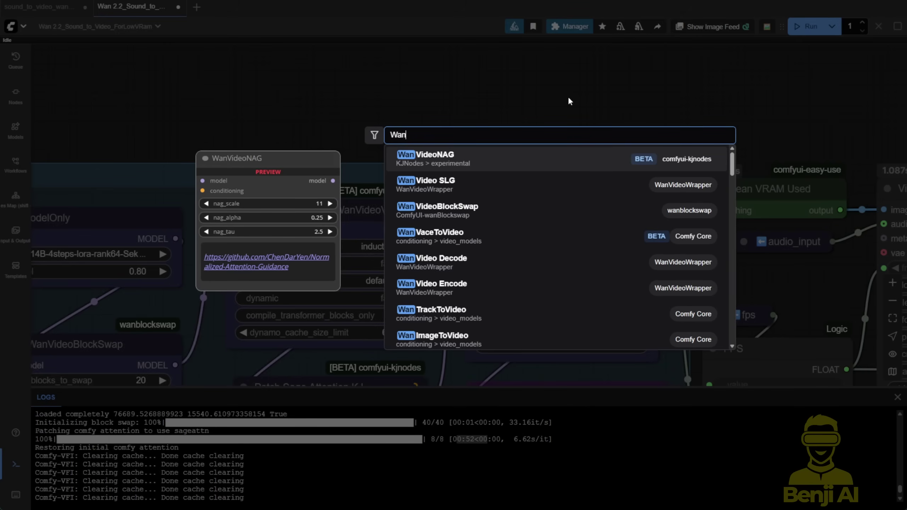
type(" C")
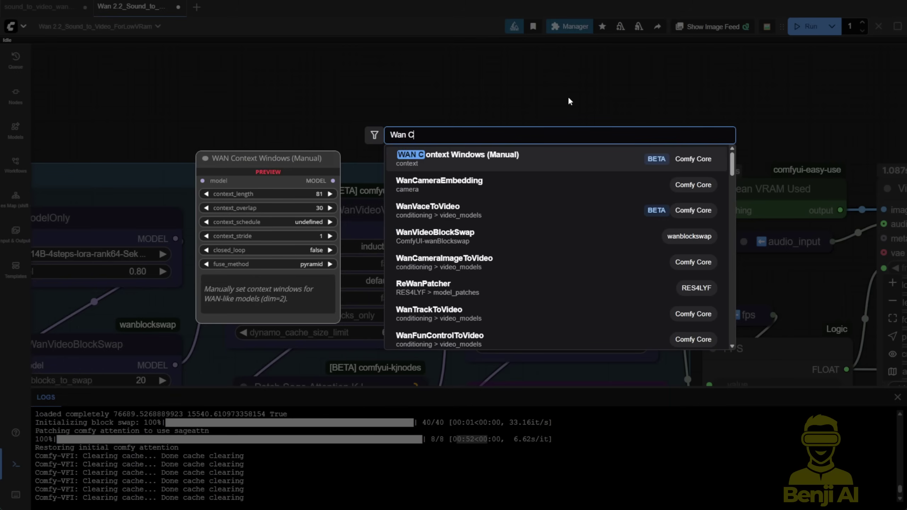
key("Return")
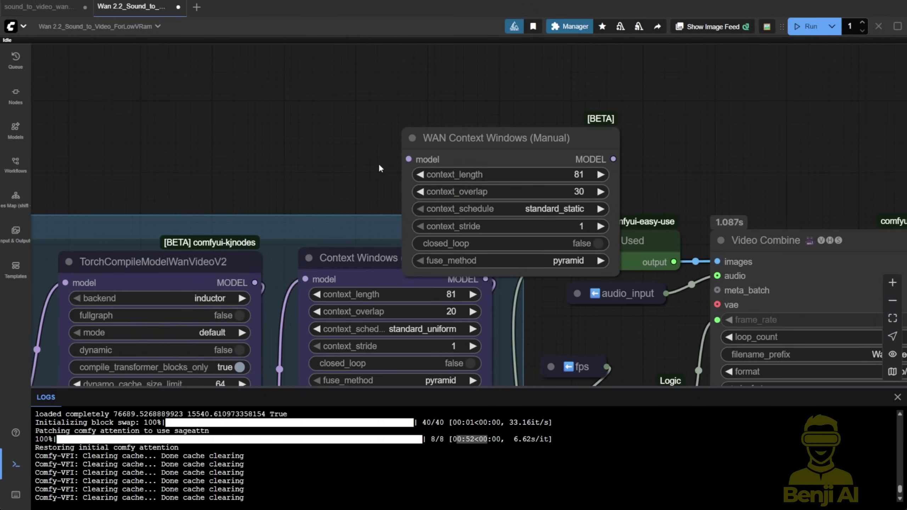
scroll(494, 157, "up", 3)
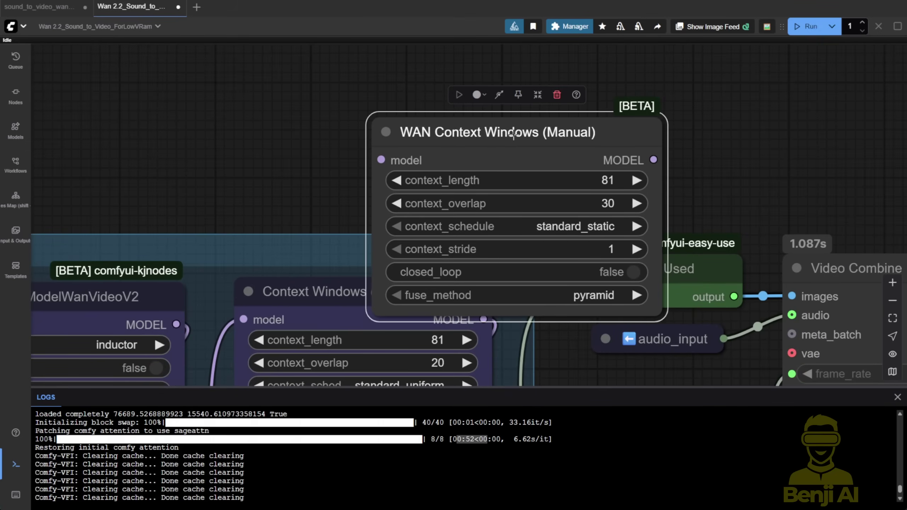
left_click_drag(513, 135, 472, 109)
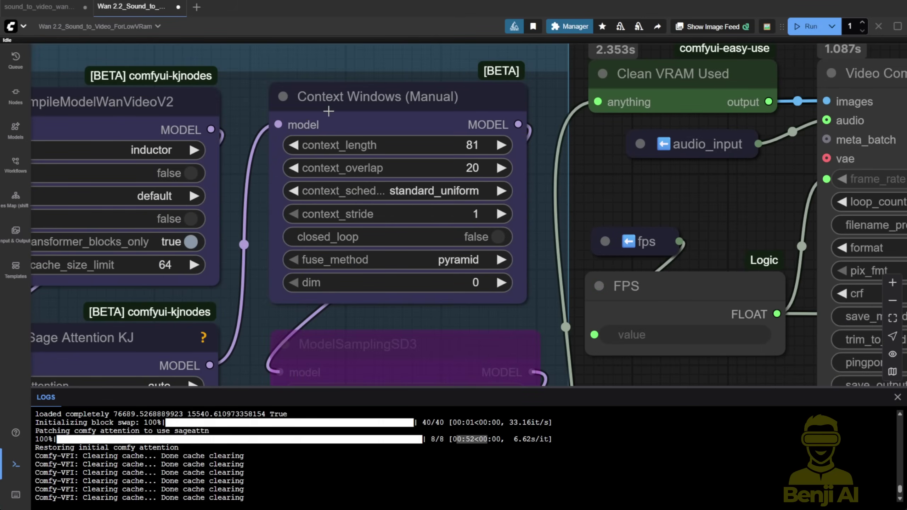
left_click_drag(306, 100, 302, 120)
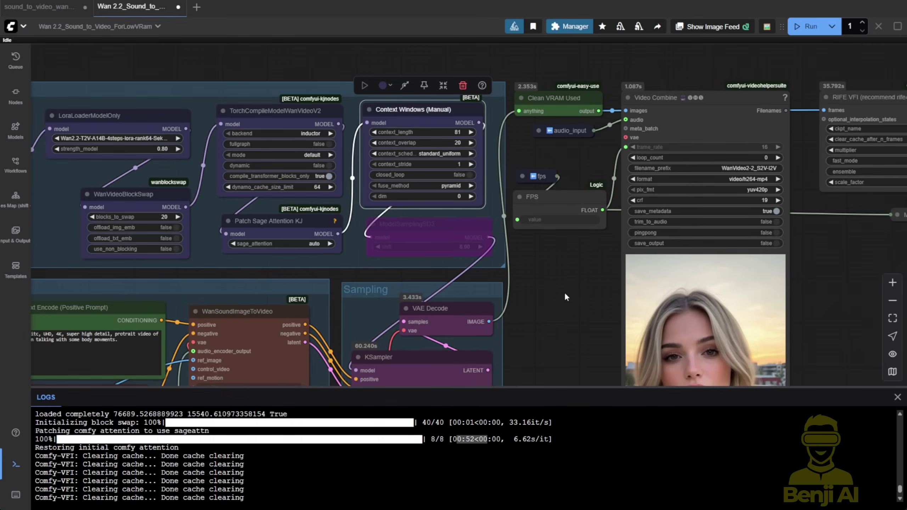
scroll(441, 234, "up", 3)
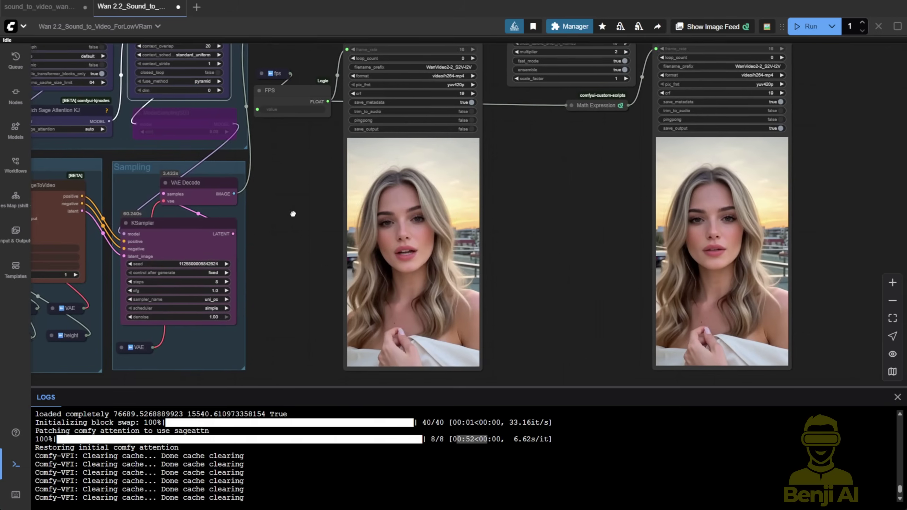
left_click_drag(293, 214, 254, 226)
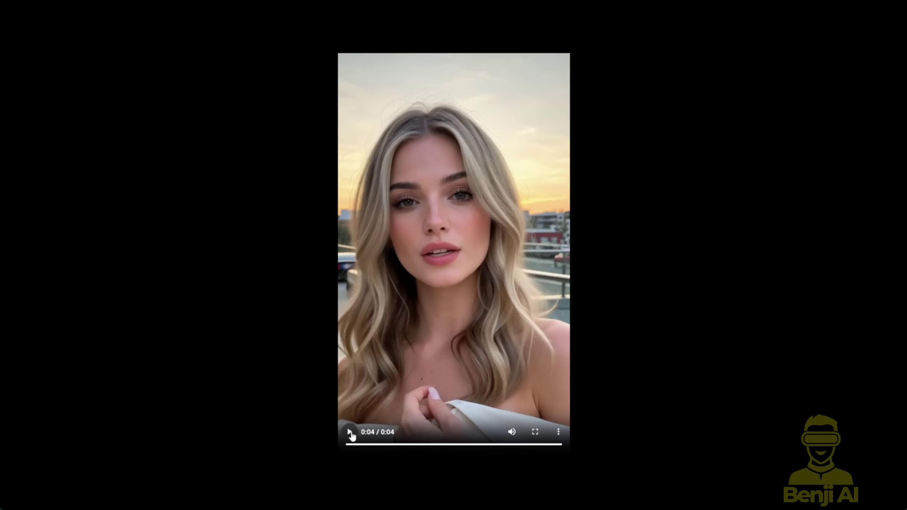
left_click(351, 433)
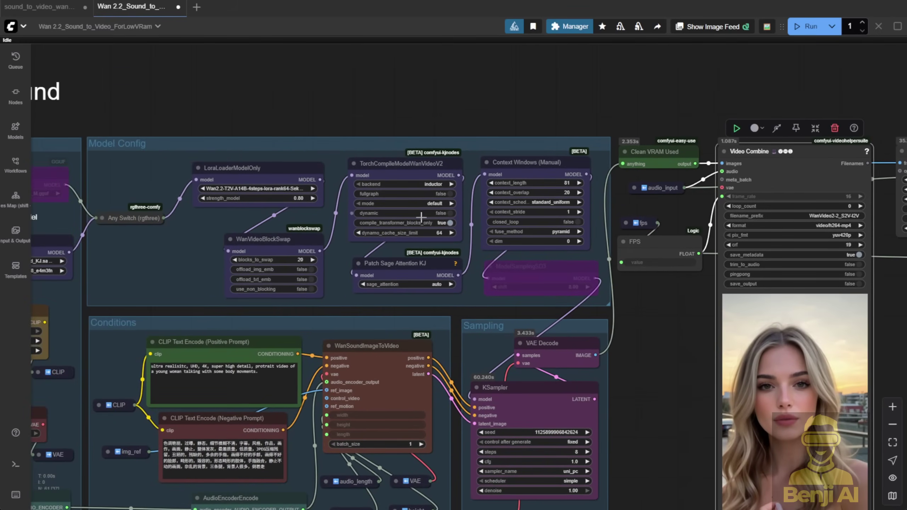
scroll(241, 215, "up", 4)
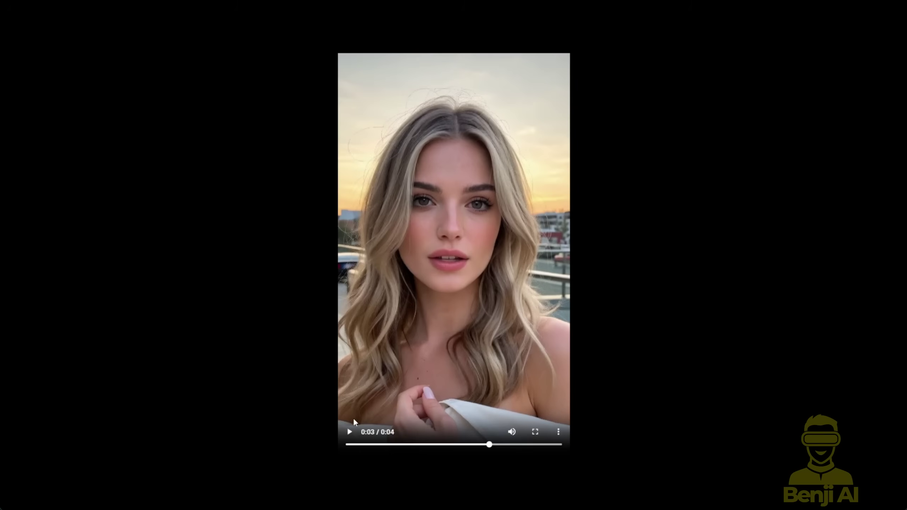
left_click_drag(393, 447, 407, 444)
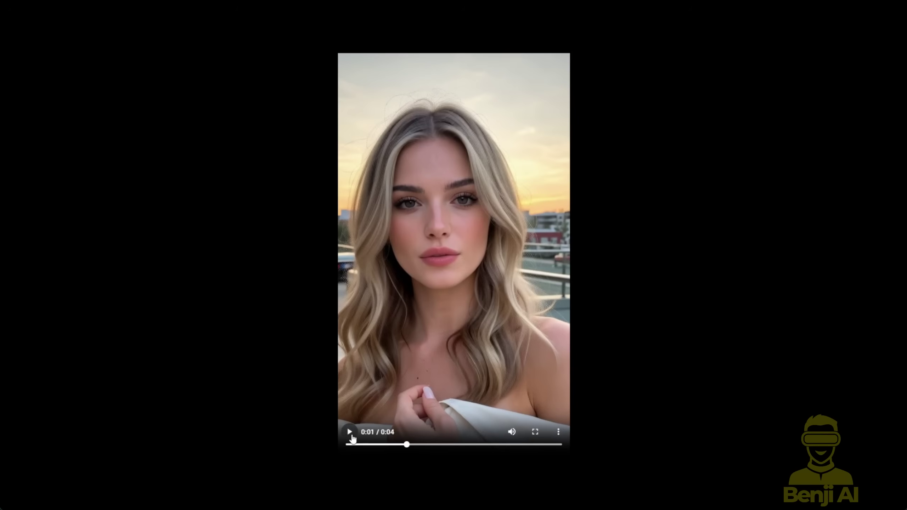
left_click(349, 432)
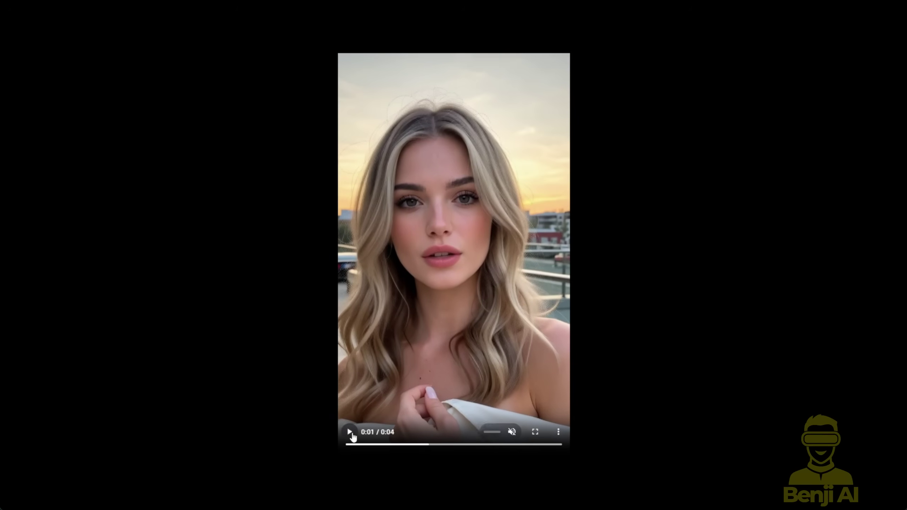
left_click(350, 433)
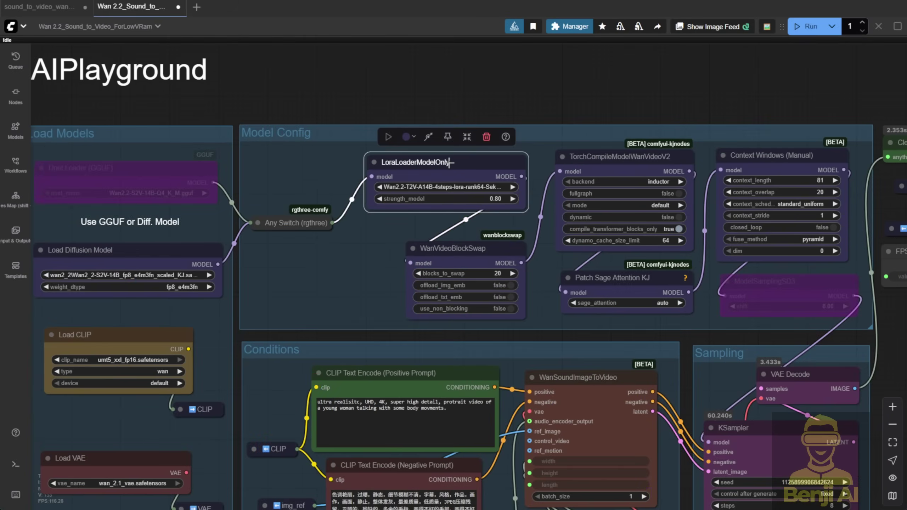
Step: Bypass the LoraLoaderModelOnly node
scroll(450, 163, "up", 2)
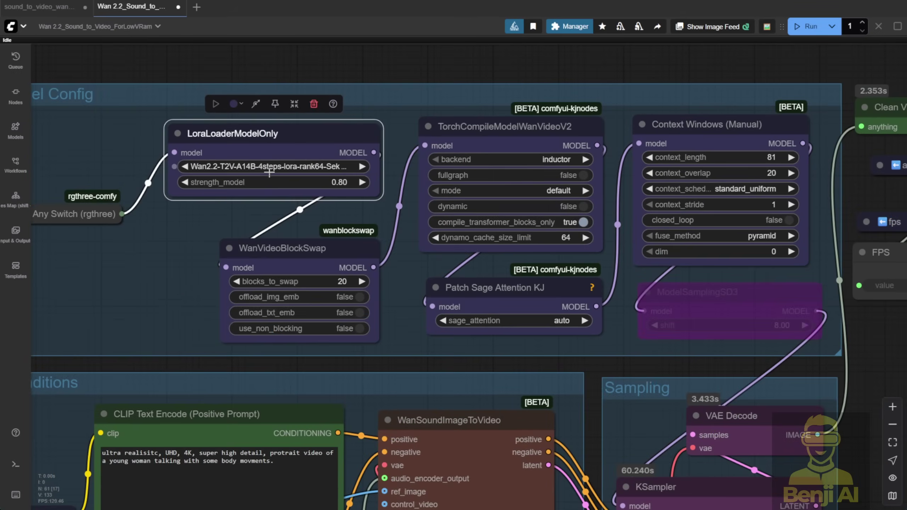
right_click(251, 123)
left_click(287, 315)
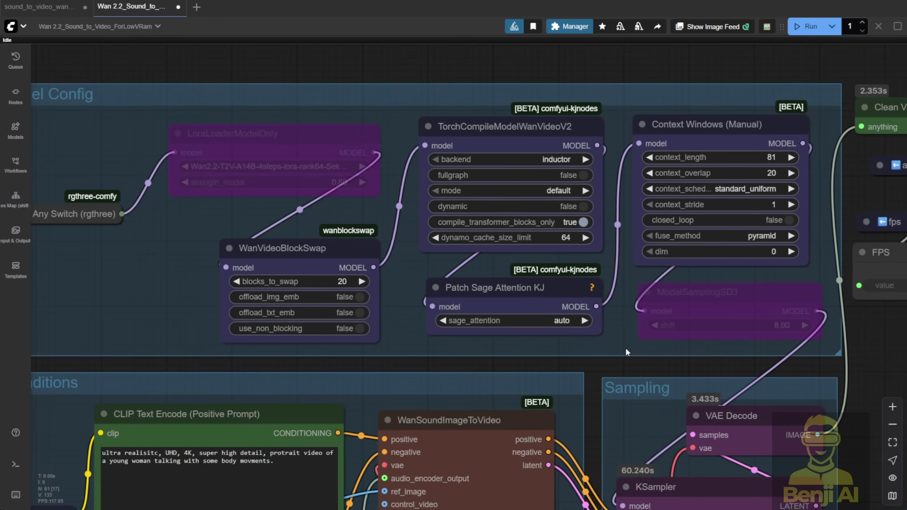
Step: Set the KSampler to 20 steps and cfg 6, then fit the workflow in view
left_click_drag(625, 351, 393, 168)
scroll(521, 323, "up", 4)
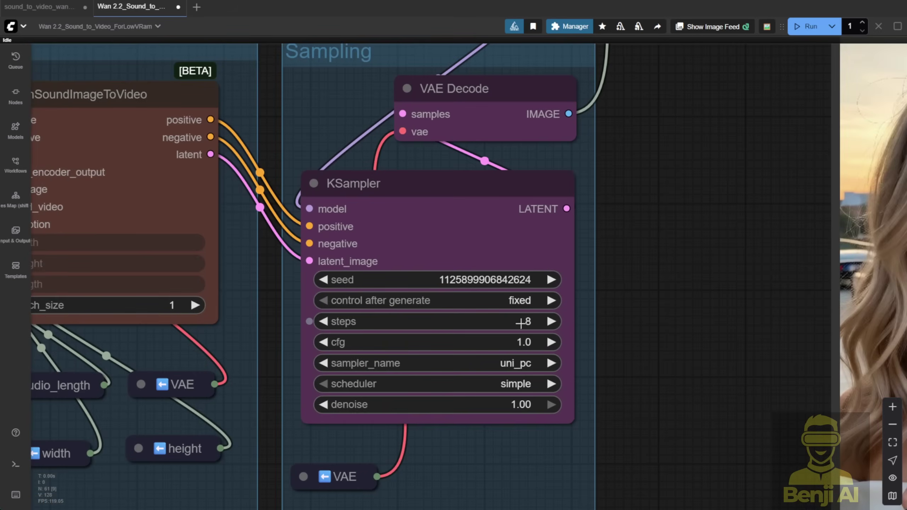
left_click(520, 322)
key("Return")
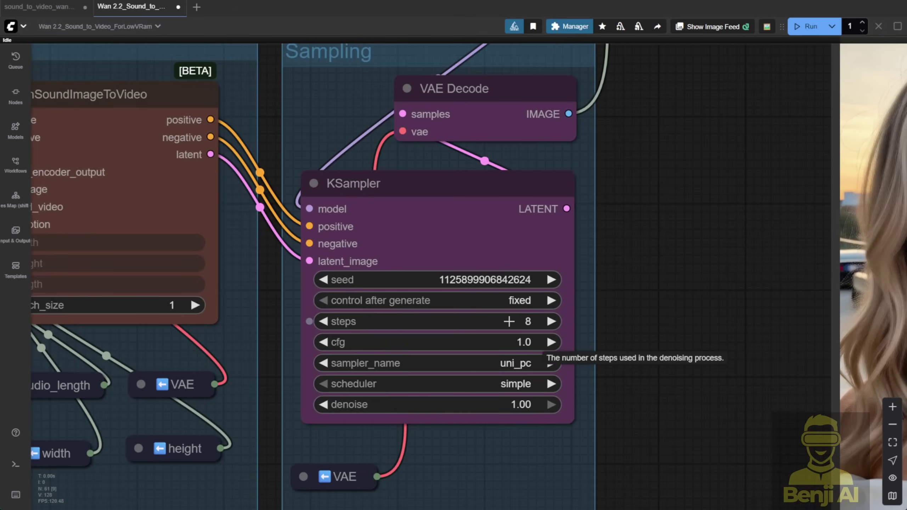
left_click(517, 343)
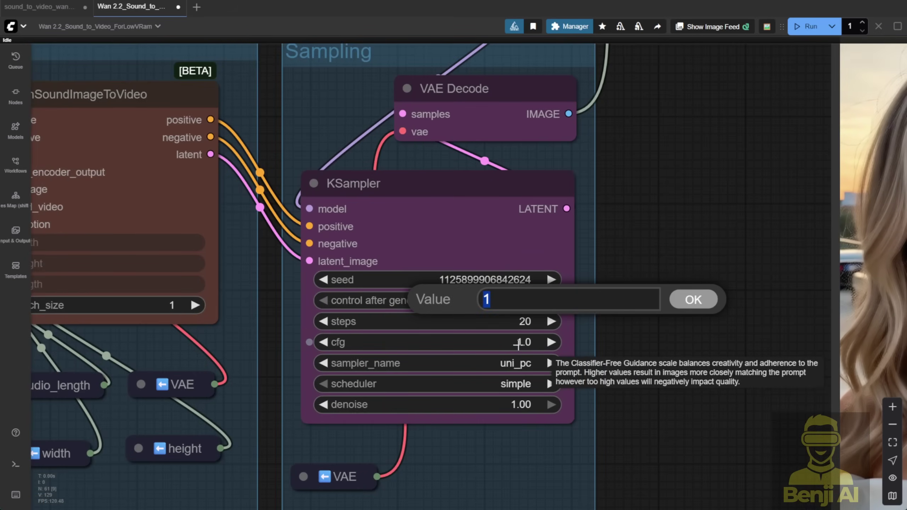
type("6")
key("Return")
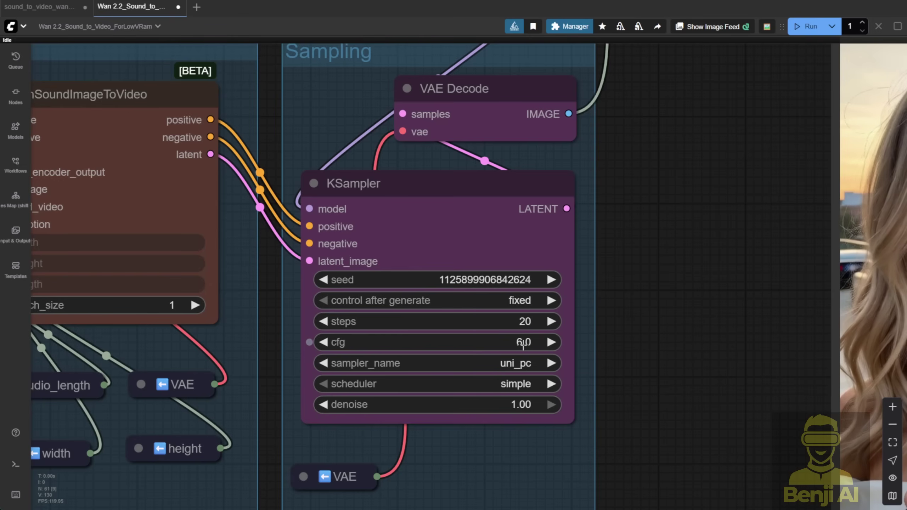
key(".")
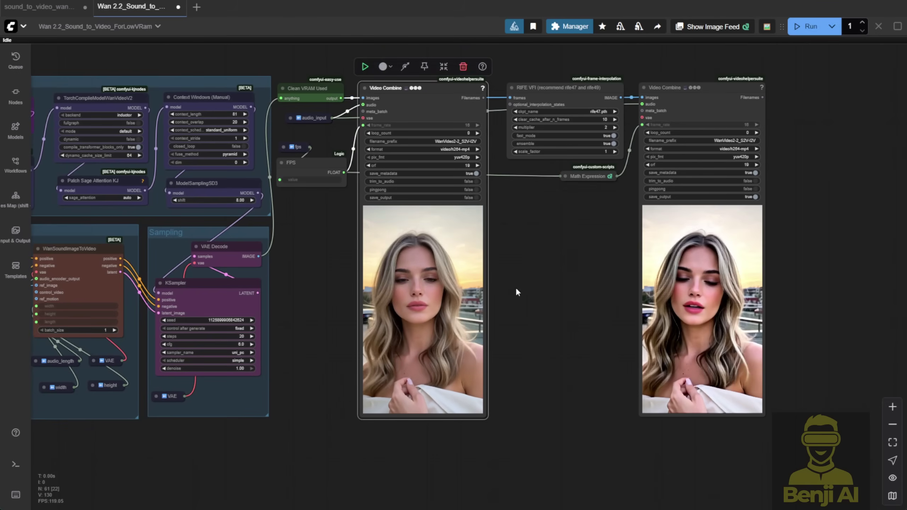
Step: Paste a duplicate Video Combine node near the KSampler
scroll(537, 353, "down", 5)
key("ctrl+v")
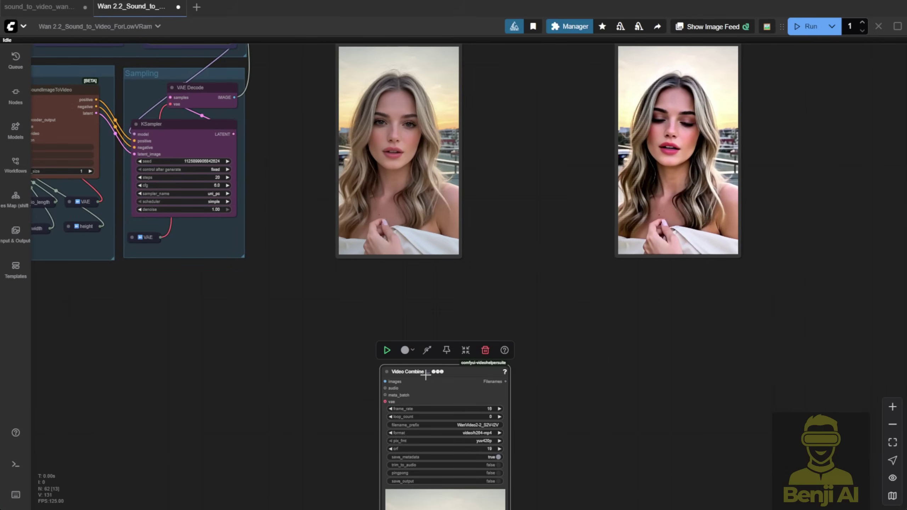
scroll(411, 371, "down", 5)
scroll(192, 450, "up", 13)
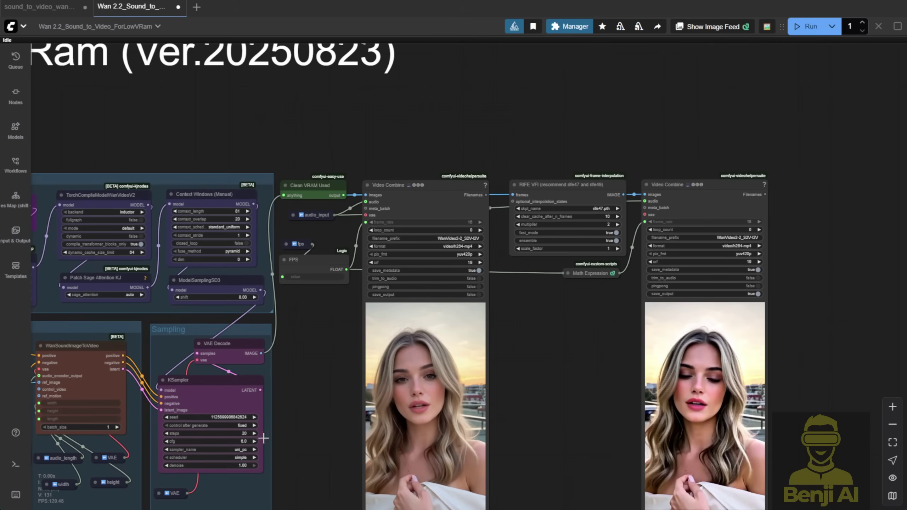
scroll(264, 438, "up", 5)
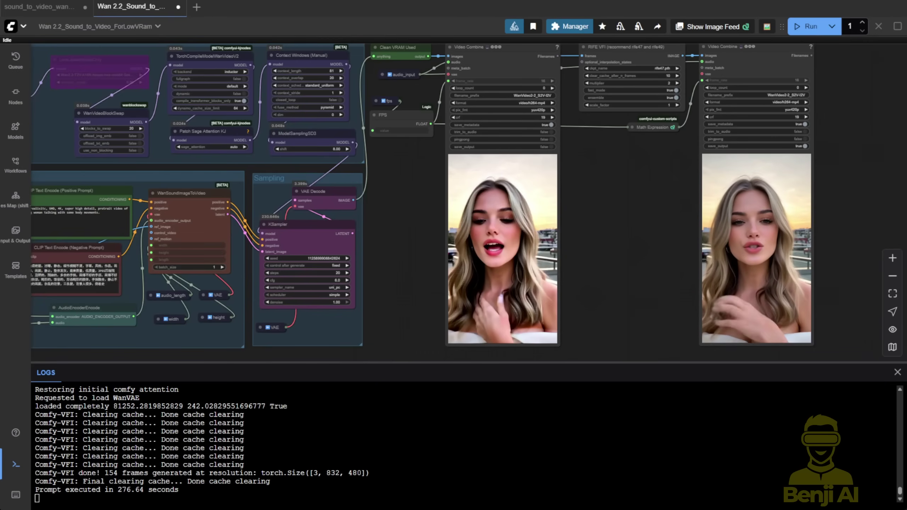
Step: Resume the Video Combine preview so both 20-step talking-woman videos play side by side
left_click_drag(531, 177, 478, 211)
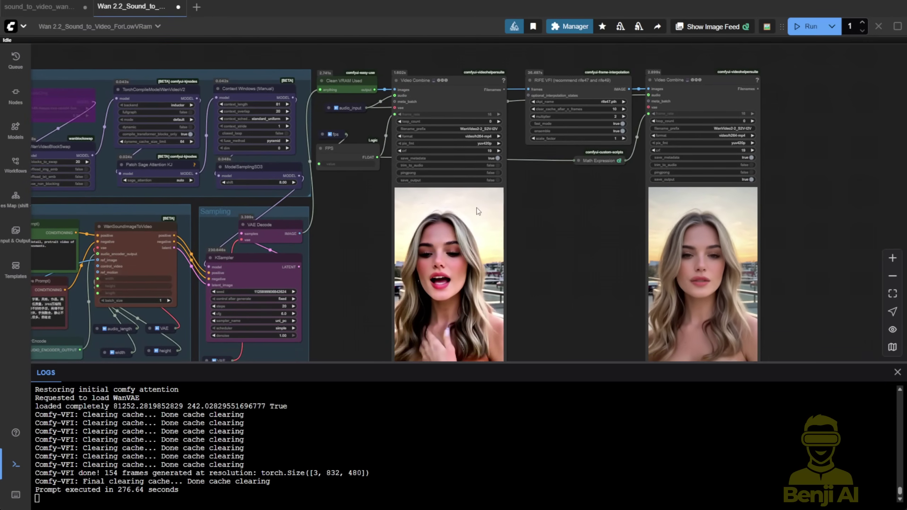
right_click(471, 235)
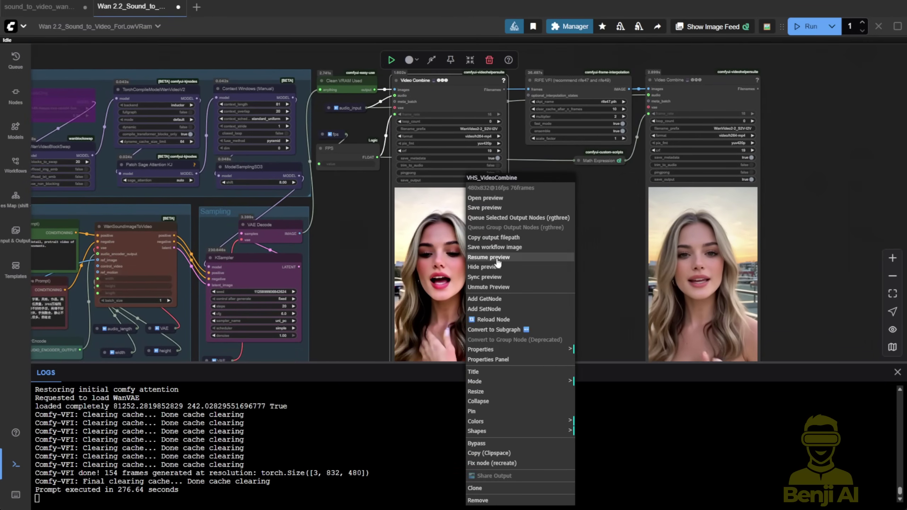
left_click(497, 257)
scroll(507, 253, "up", 3)
left_click_drag(571, 251, 601, 176)
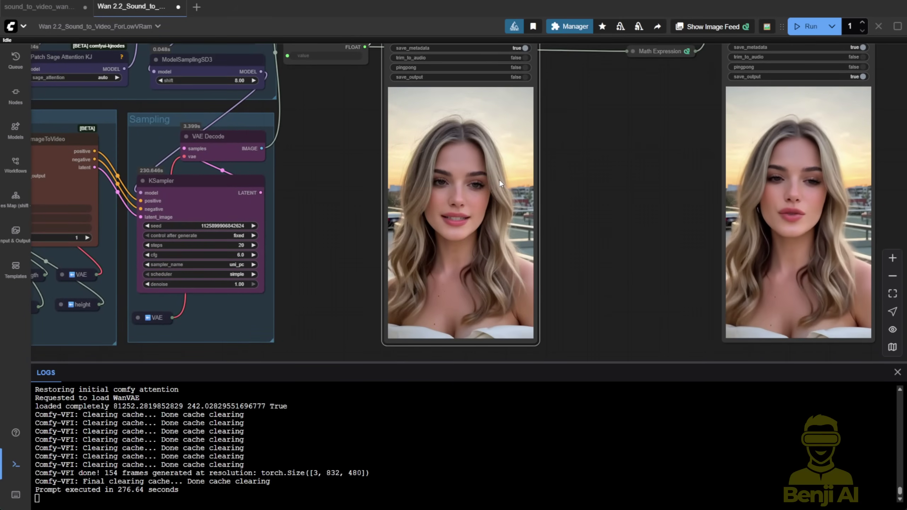
left_click_drag(528, 210, 388, 203)
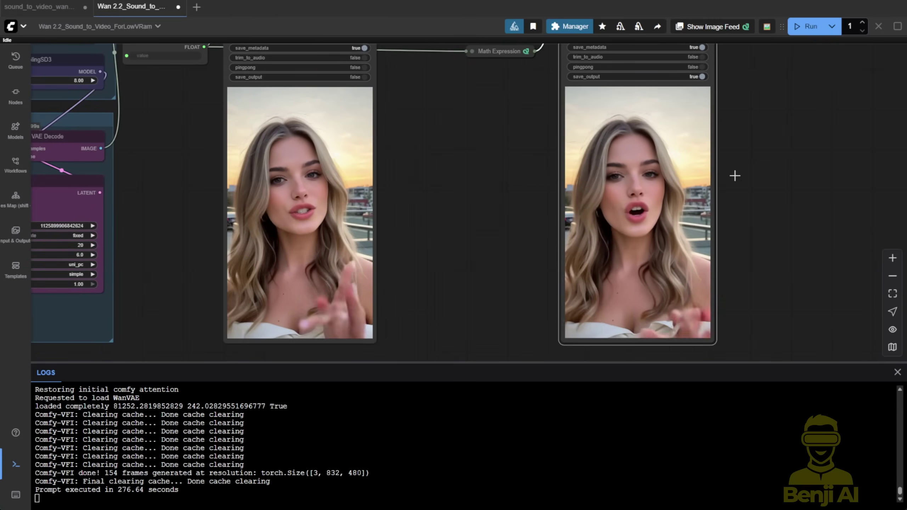
left_click_drag(734, 175, 629, 300)
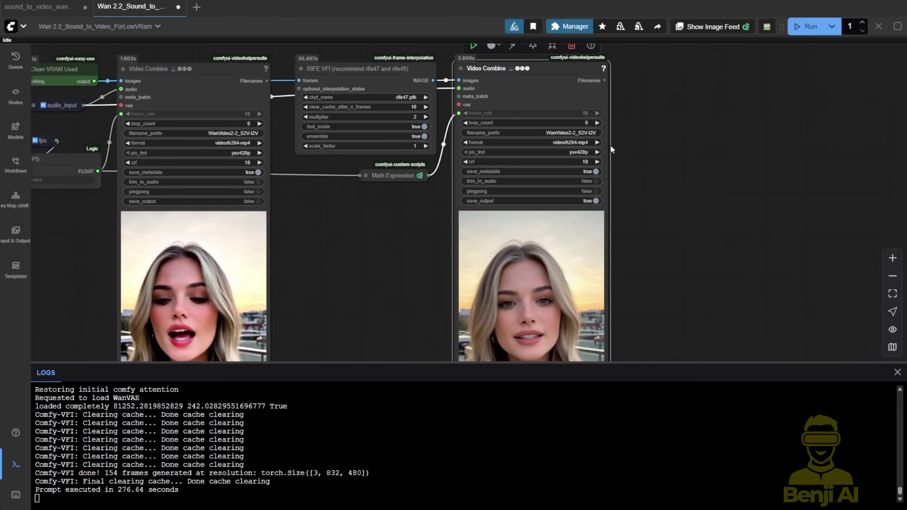
left_click_drag(409, 272, 409, 140)
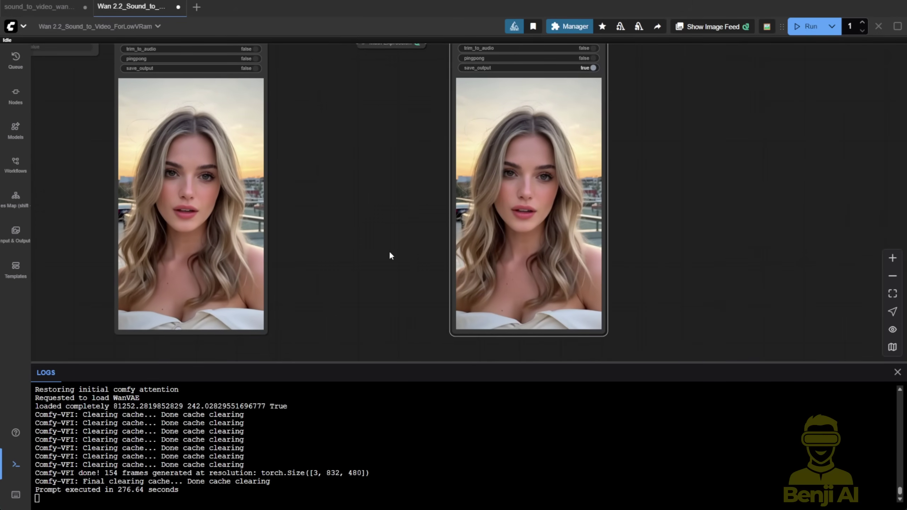
left_click_drag(323, 251, 427, 253)
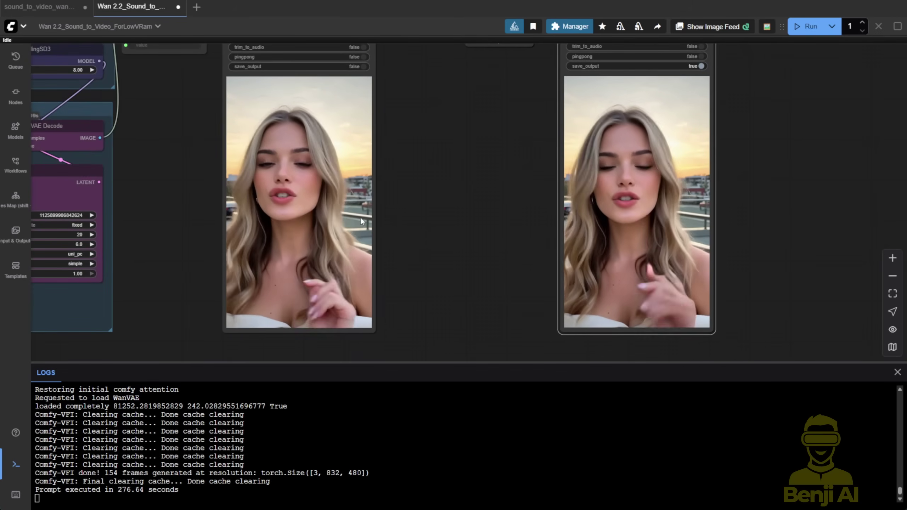
scroll(306, 267, "down", 8)
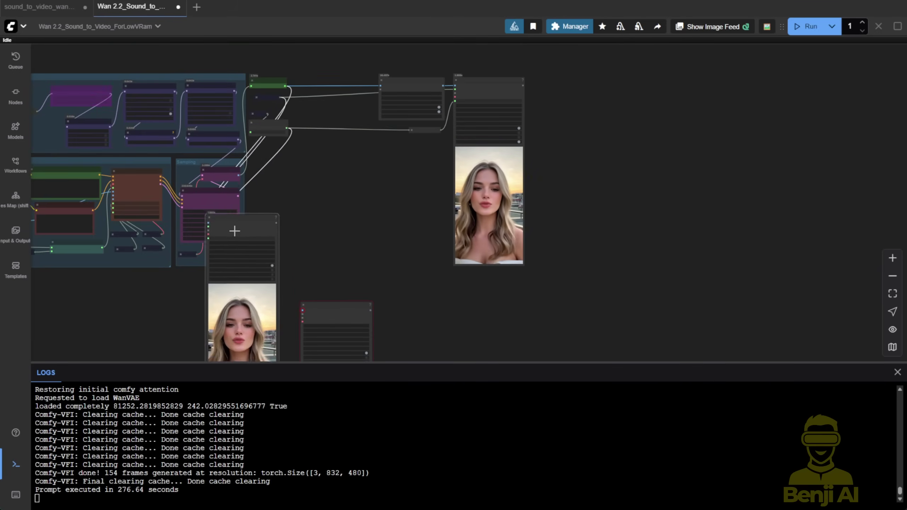
Step: Resume preview playback on the right-hand Video Combine node
left_click_drag(339, 258, 399, 127)
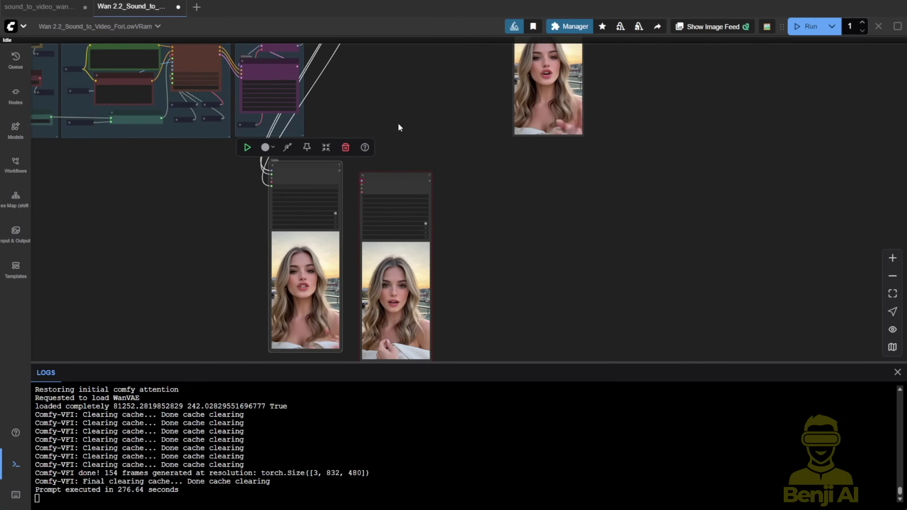
left_click(392, 174)
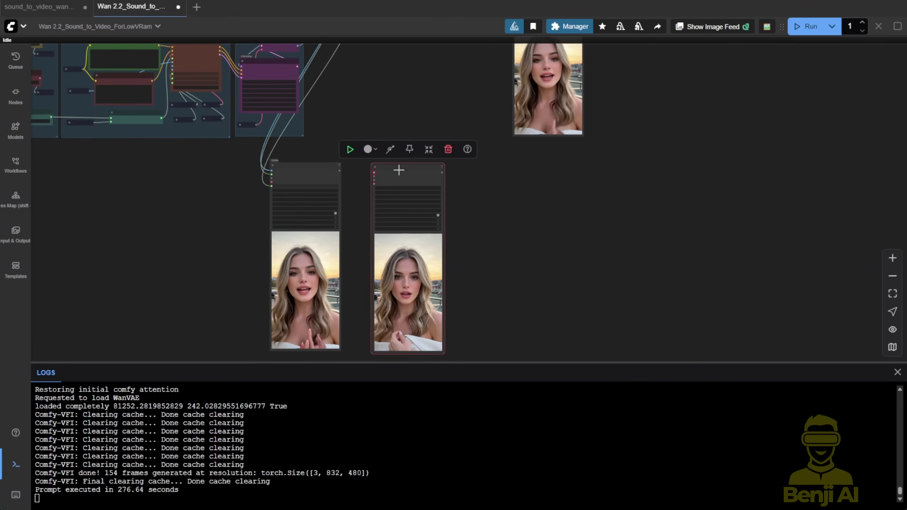
scroll(346, 248, "up", 2)
left_click_drag(345, 249, 308, 134)
right_click(307, 135)
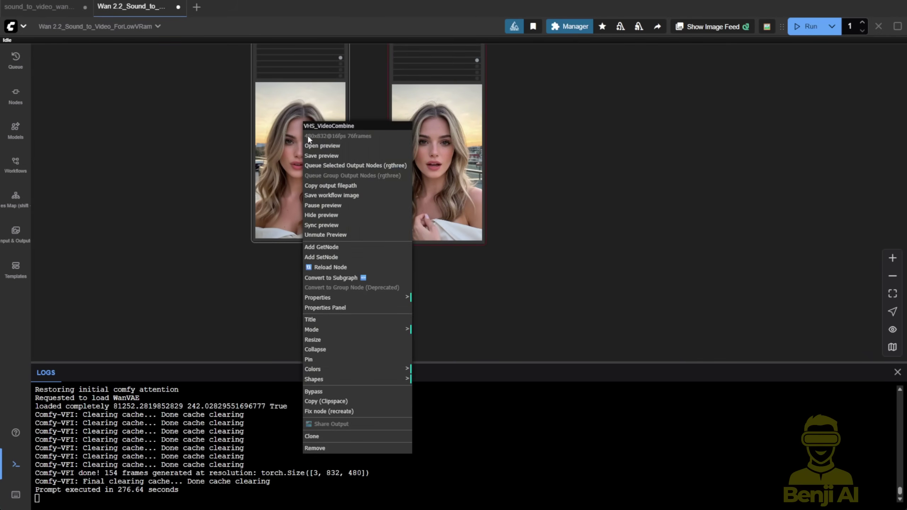
scroll(215, 143, "up", 3)
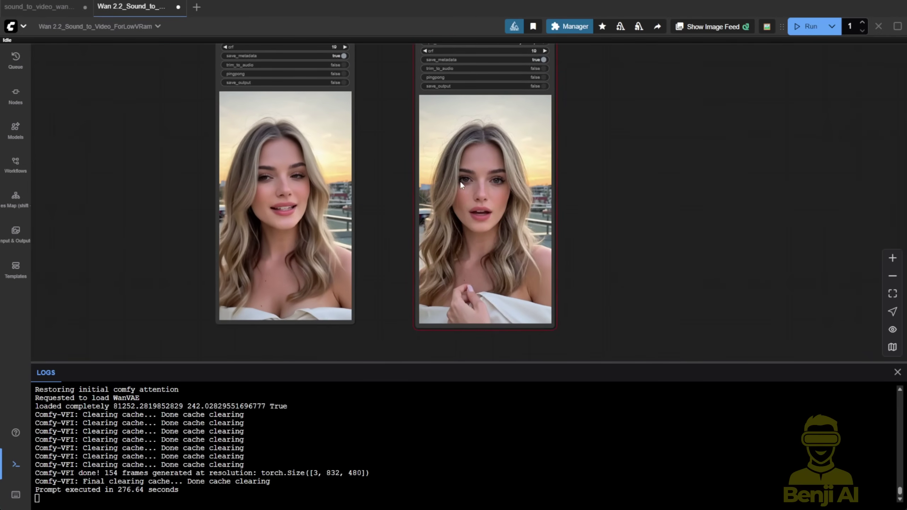
right_click(475, 167)
left_click(498, 245)
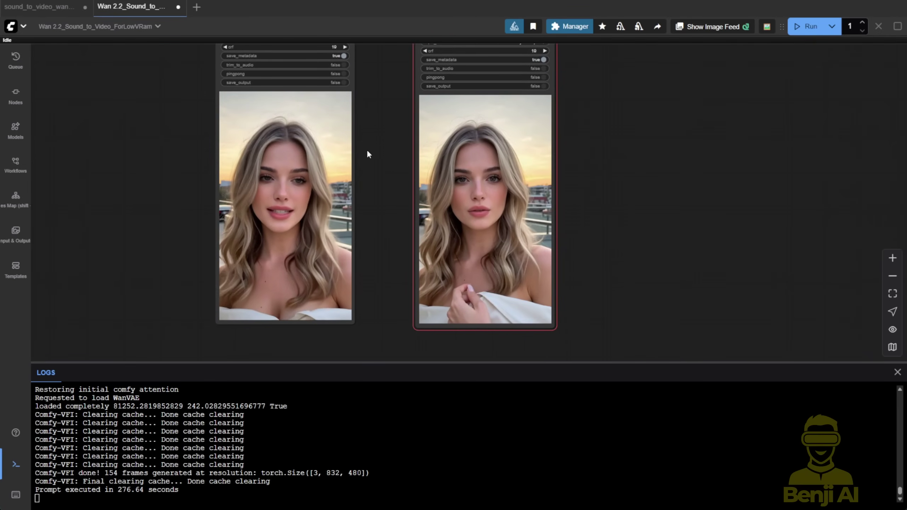
Step: Watch the right-hand video in a full-size preview
left_click_drag(367, 150, 409, 177)
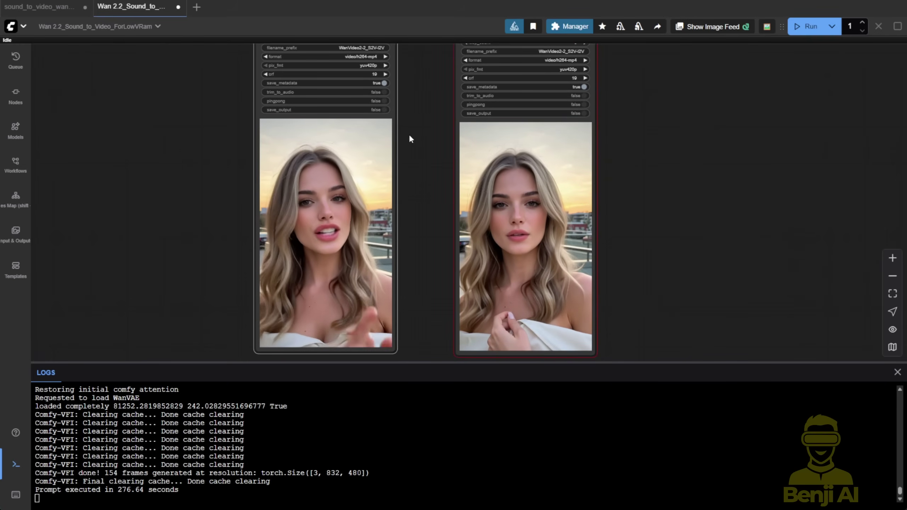
scroll(408, 133, "down", 1)
scroll(381, 147, "up", 1)
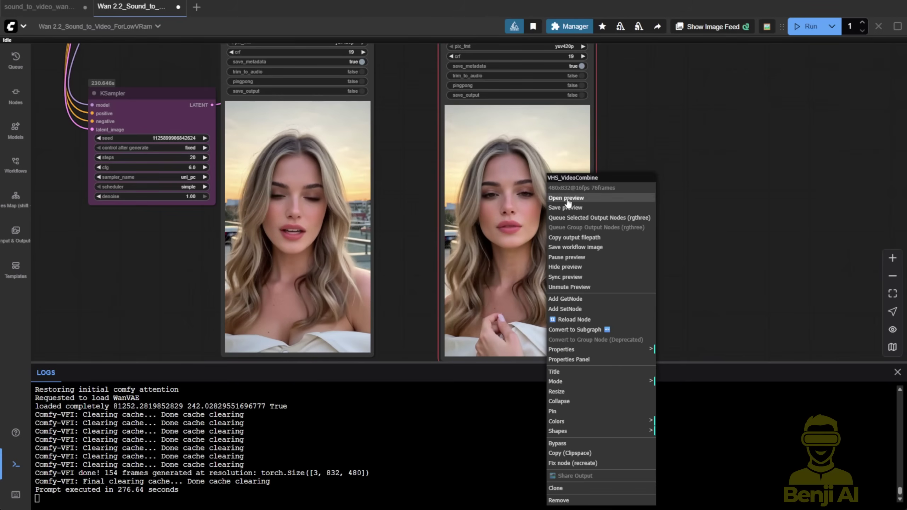
left_click(568, 189)
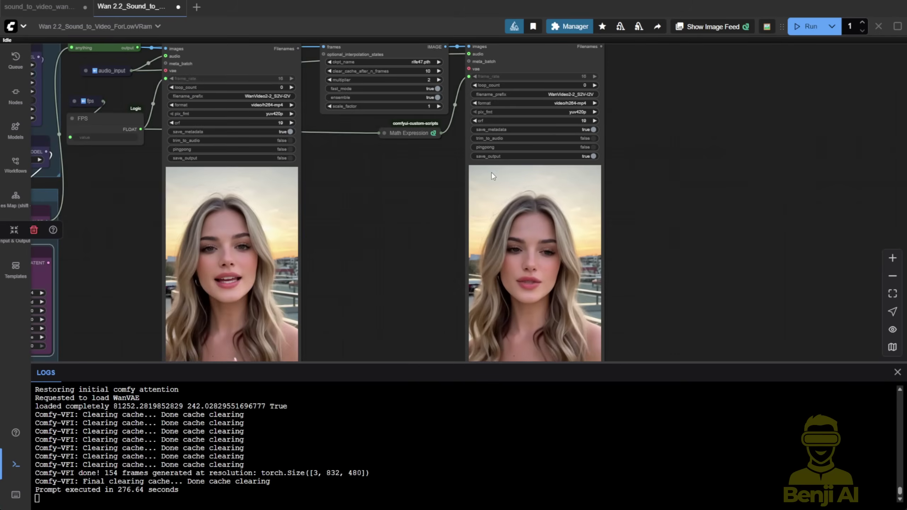
Step: Close the LOGS panel and bring the Video Combine and RIFE VFI settings into view
scroll(492, 173, "up", 6)
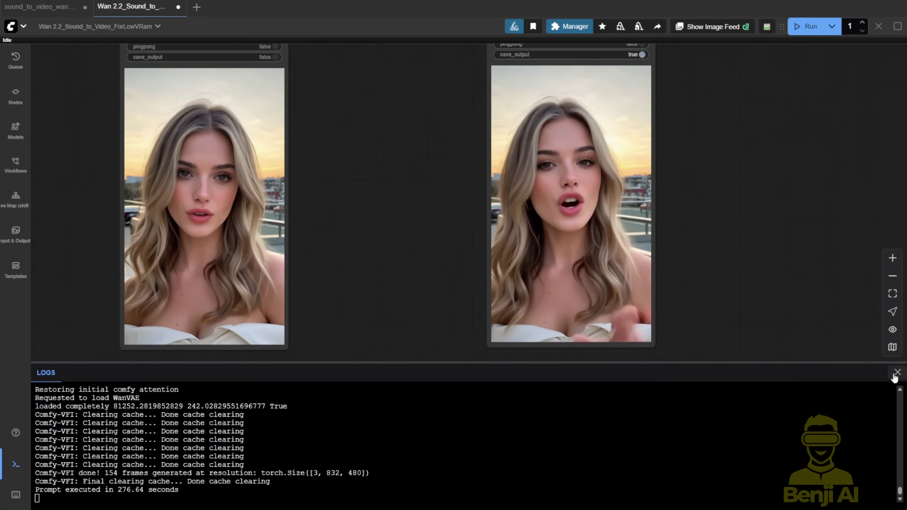
left_click(897, 372)
left_click_drag(455, 273, 489, 353)
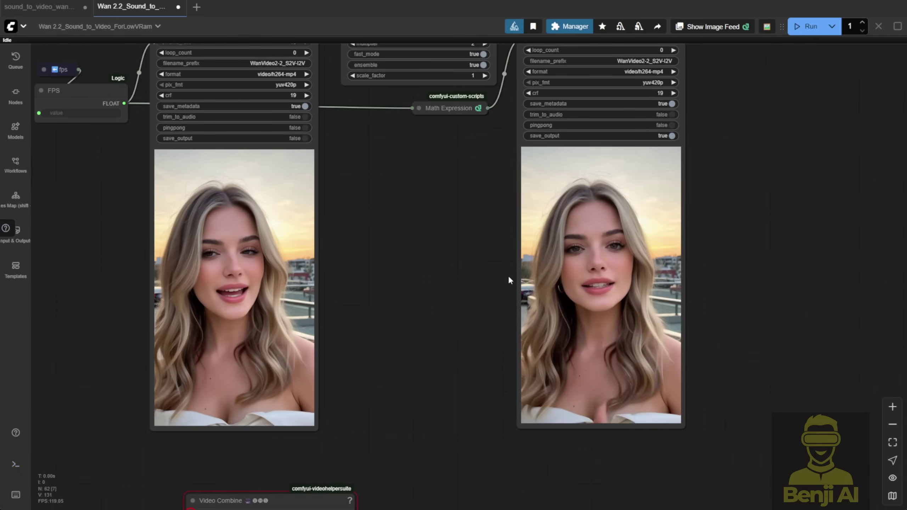
left_click_drag(446, 280, 396, 337)
Step: Apply Sync preview on the right Video Combine node so both videos play together
right_click(539, 308)
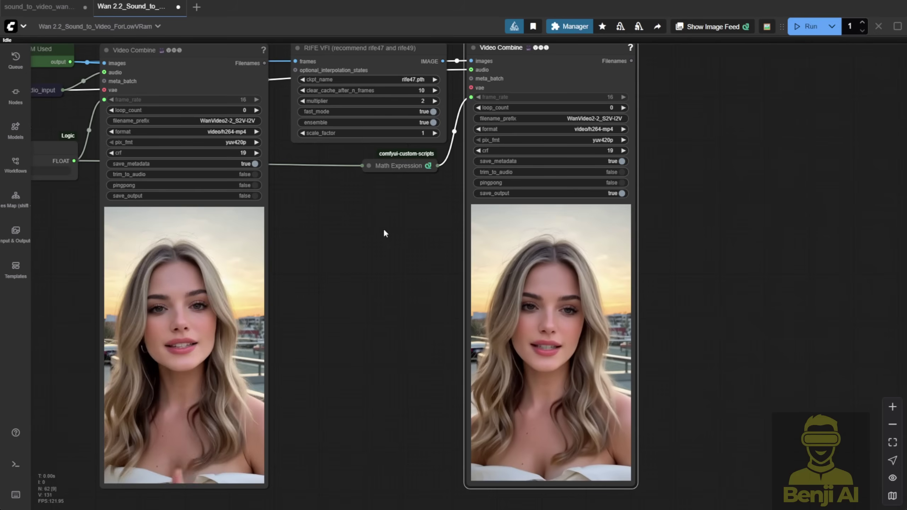
right_click(550, 331)
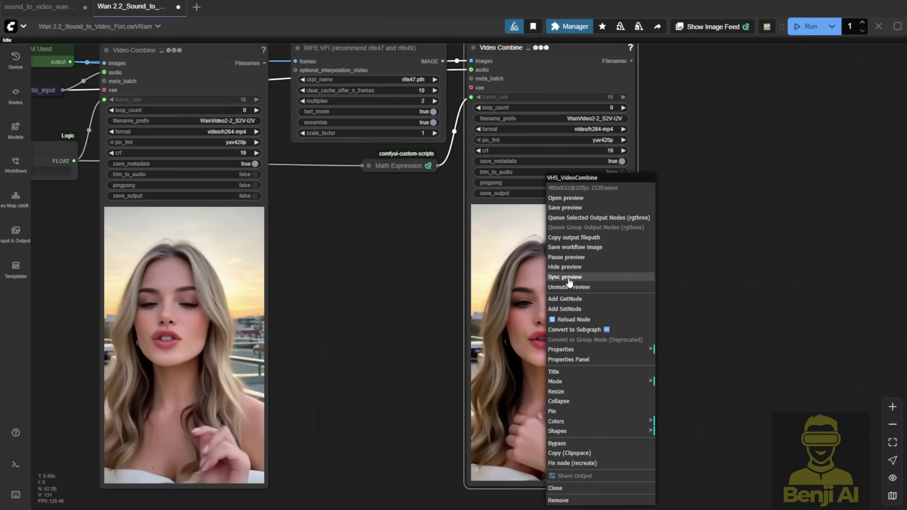
left_click(564, 278)
left_click_drag(324, 374, 332, 314)
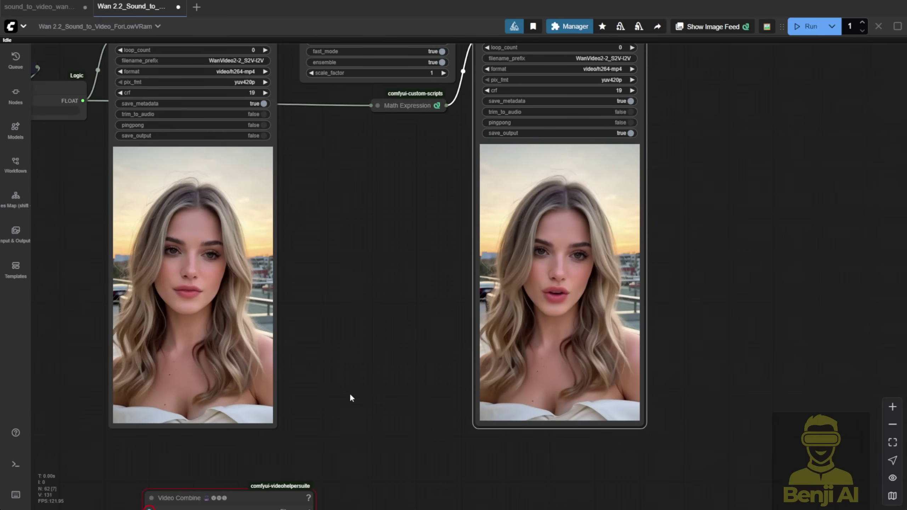
scroll(350, 392, "down", 4)
Step: Delete the bypassed LoraLoaderModelOnly node and move WanVideoBlockSwap up and left into its place
left_click_drag(350, 394, 859, 445)
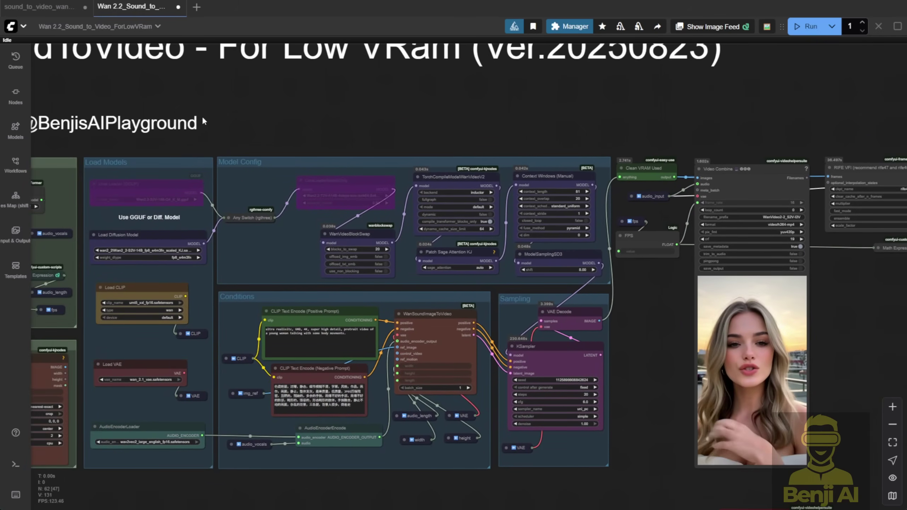
scroll(147, 224, "up", 4)
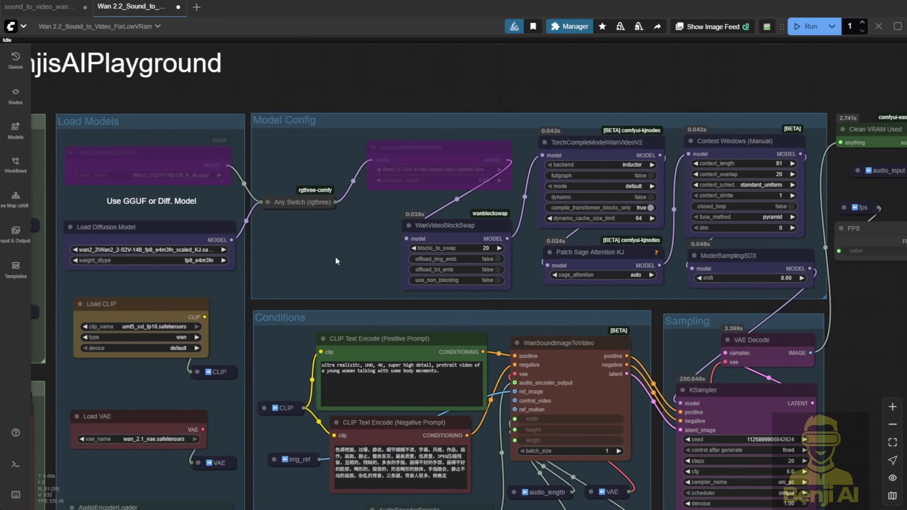
scroll(335, 256, "up", 3)
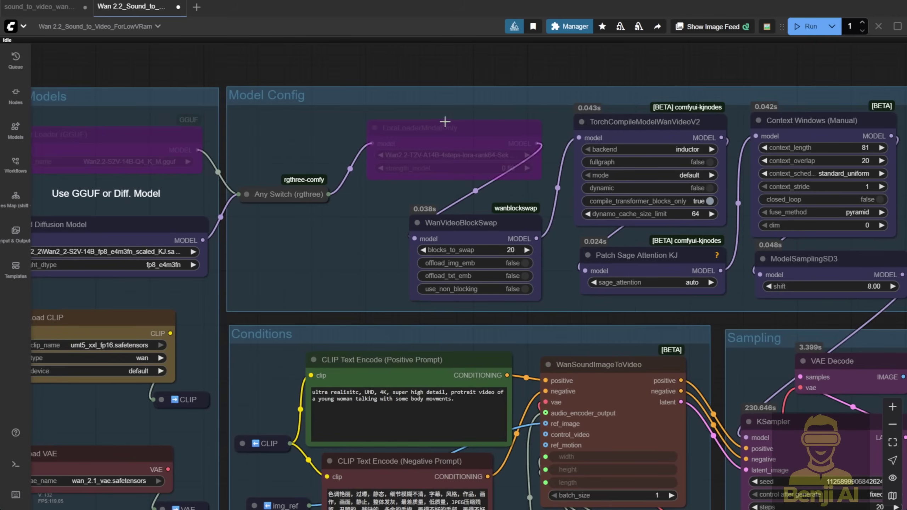
left_click(441, 135)
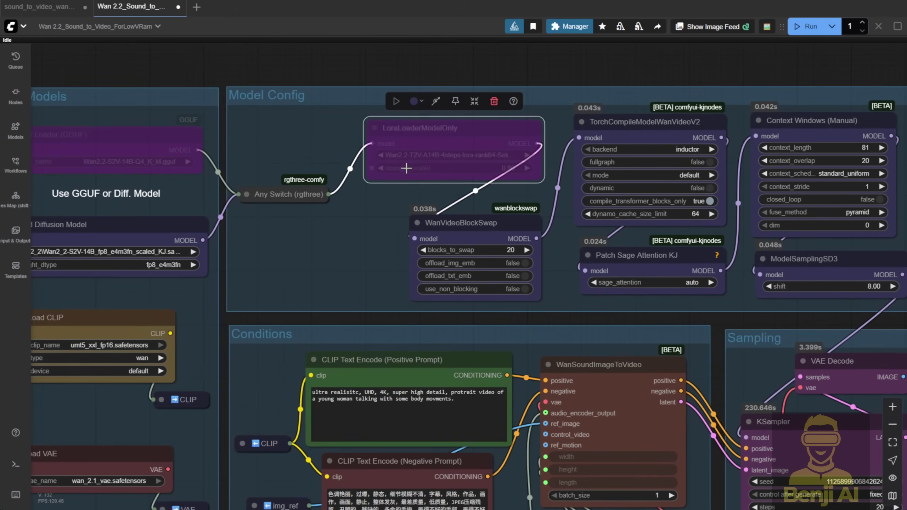
key("Delete")
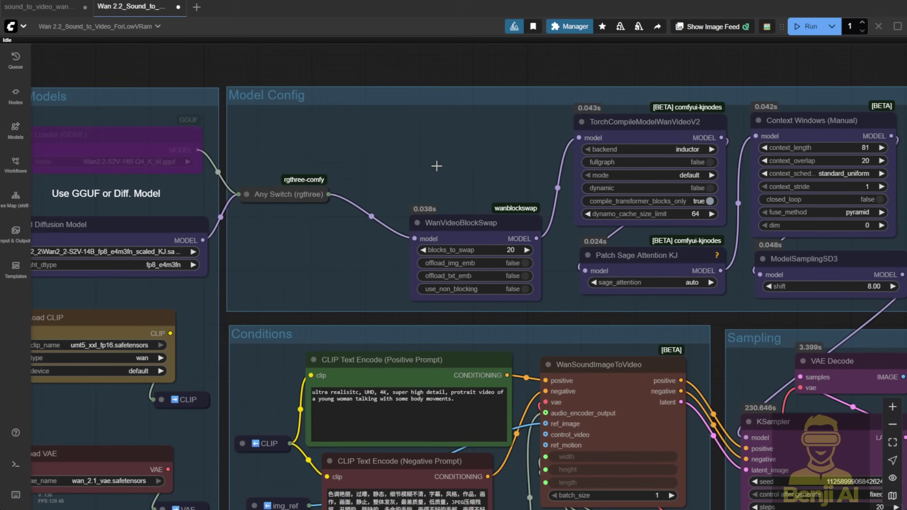
left_click_drag(449, 227, 371, 151)
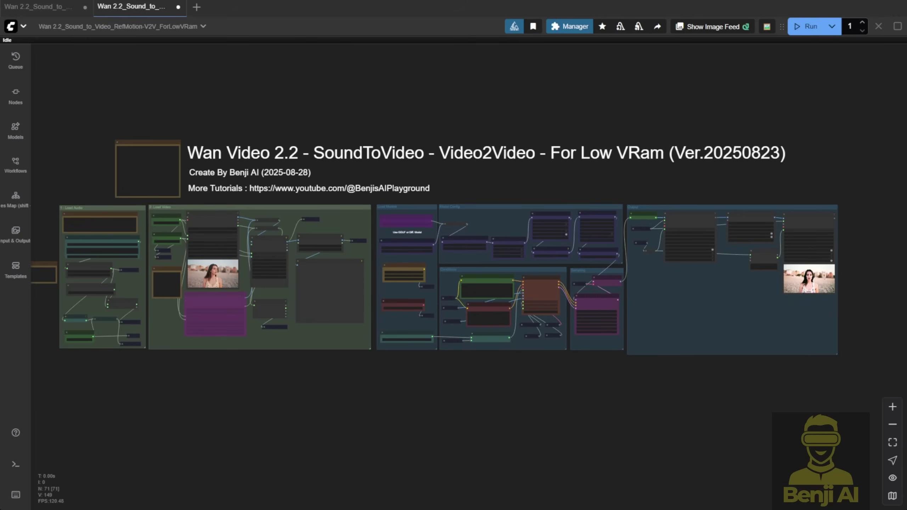
Step: Collapse the ref_video node down to its title bar
scroll(452, 357, "up", 9)
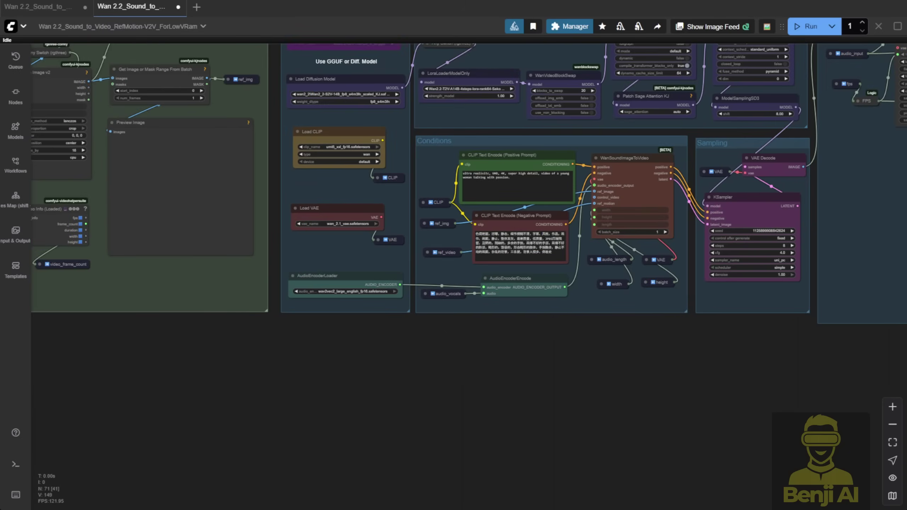
scroll(494, 424, "down", 6)
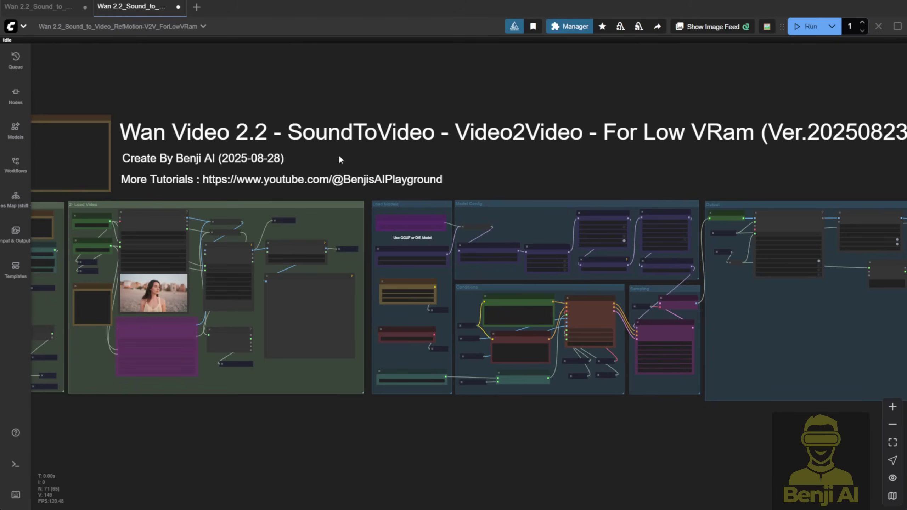
scroll(548, 178, "up", 12)
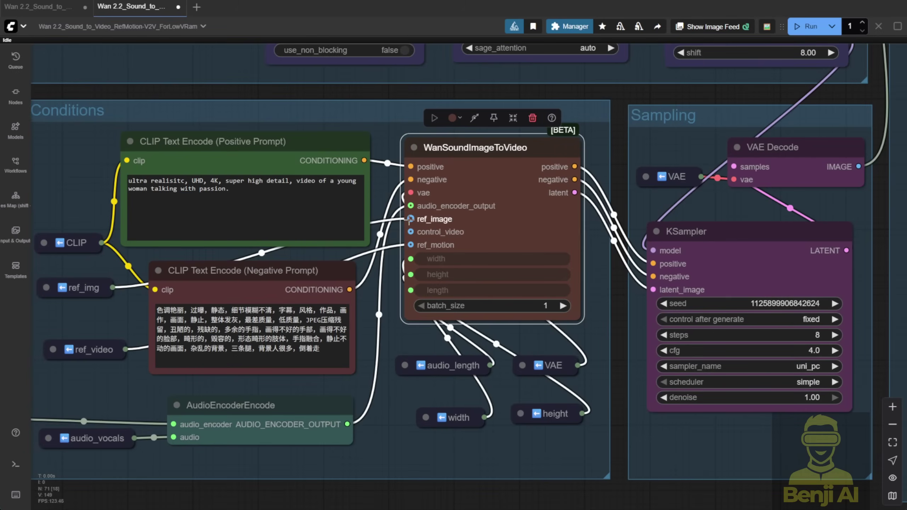
left_click(410, 219)
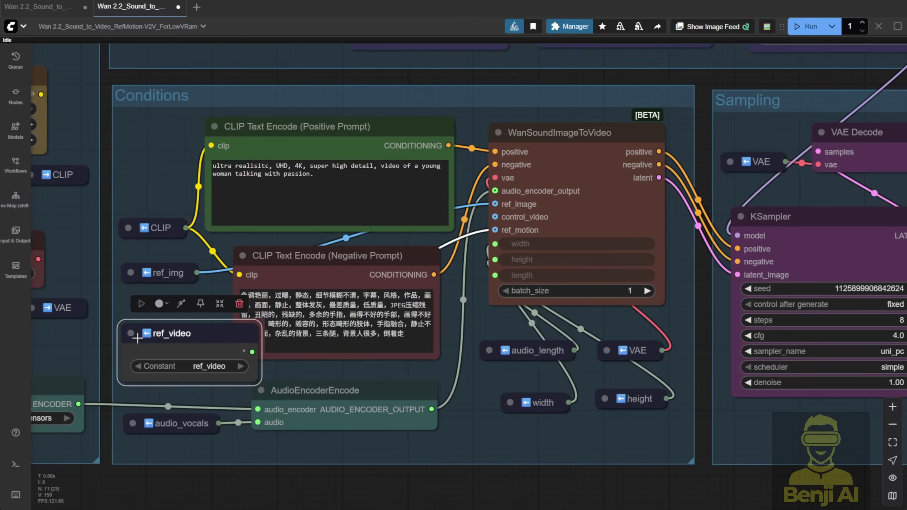
left_click(131, 333)
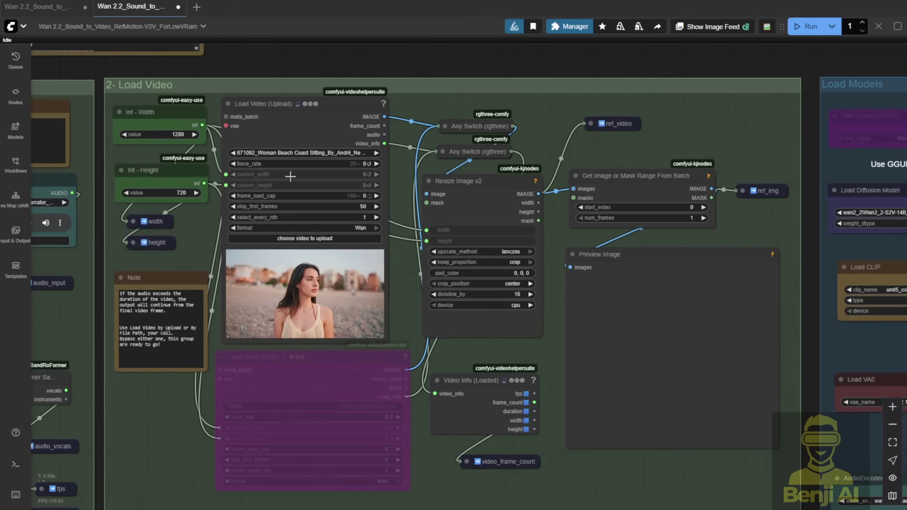
Step: Resume the beach clip preview on the Load Video (Upload) node
right_click(319, 282)
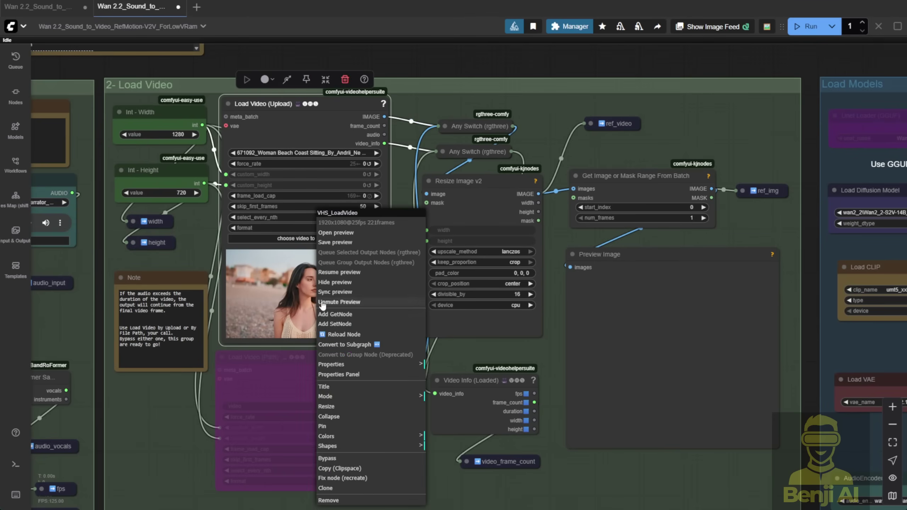
left_click(330, 273)
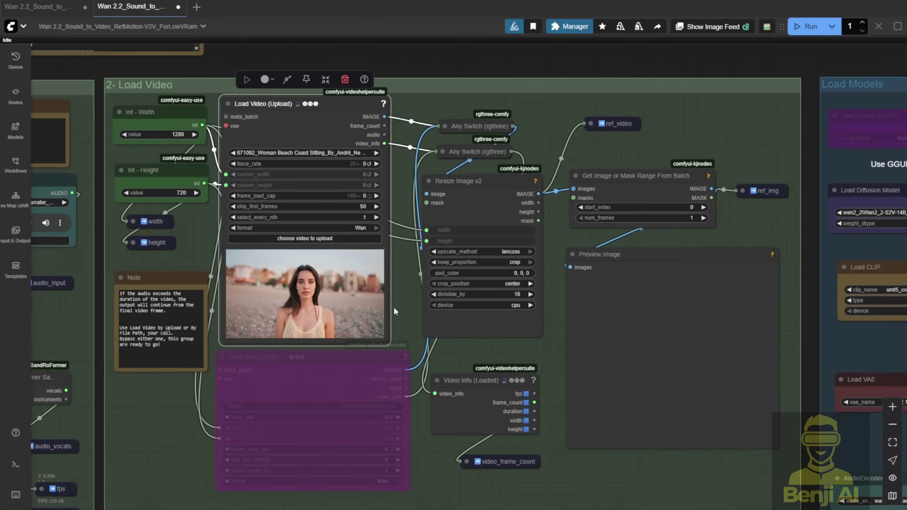
scroll(398, 302, "up", 1)
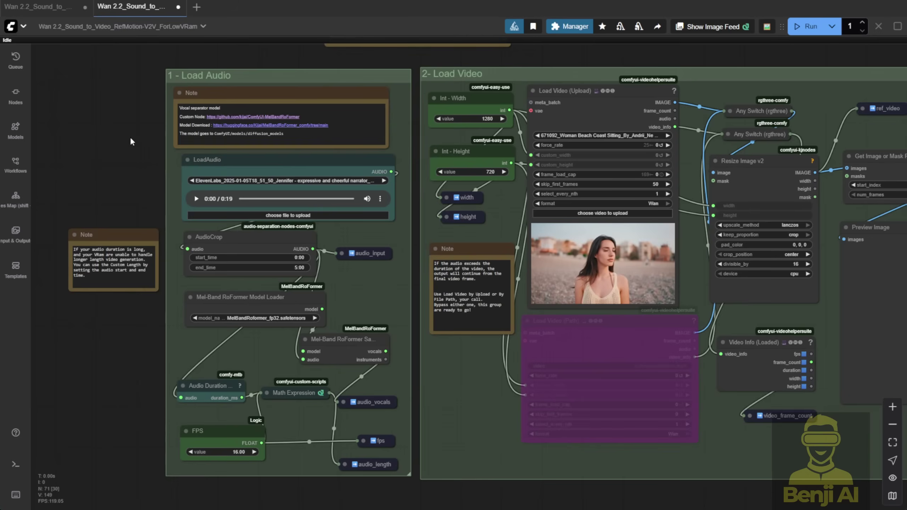
Step: Change the AudioCrop node's end_time from 5:00 to 0:05
scroll(130, 137, "down", 2)
left_click_drag(130, 139, 83, 186)
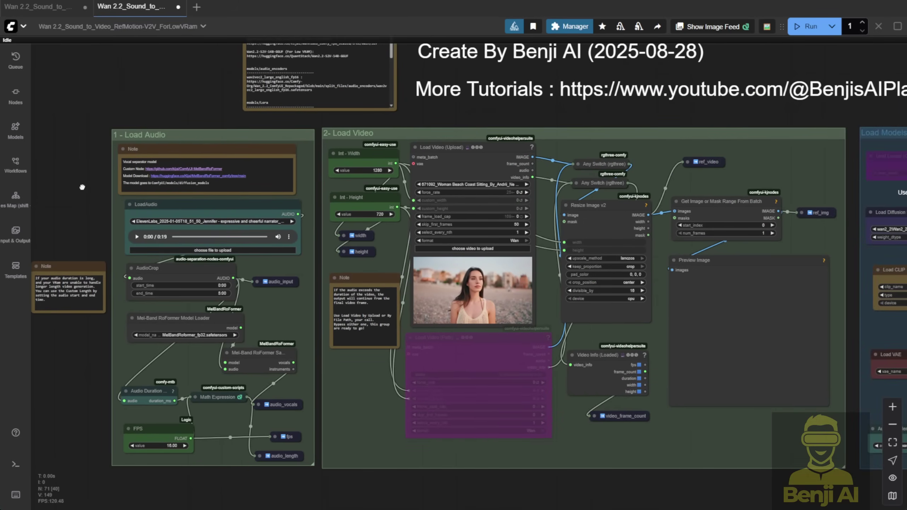
scroll(210, 349, "up", 3)
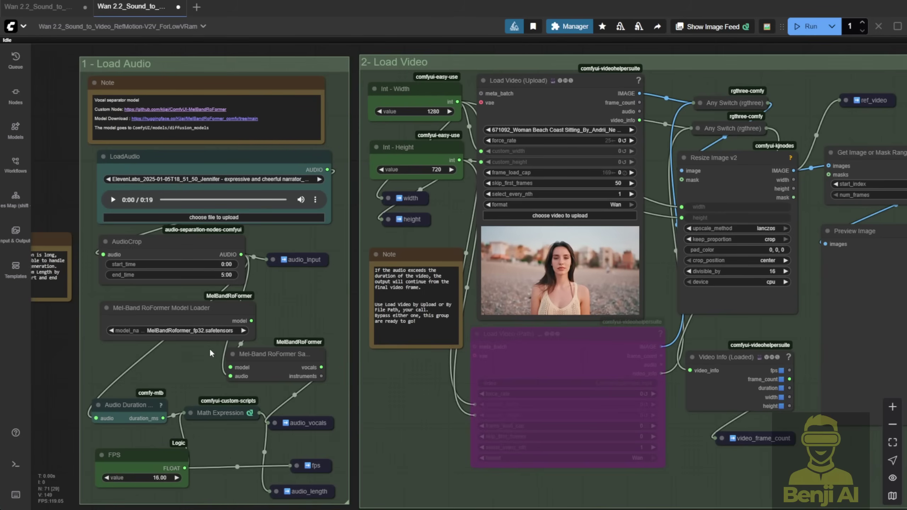
left_click(162, 229)
scroll(207, 266, "up", 2)
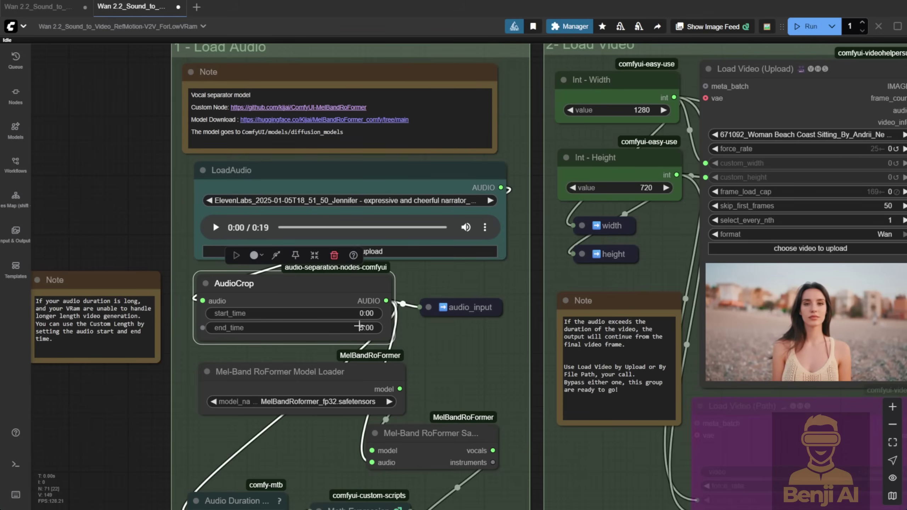
left_click(356, 327)
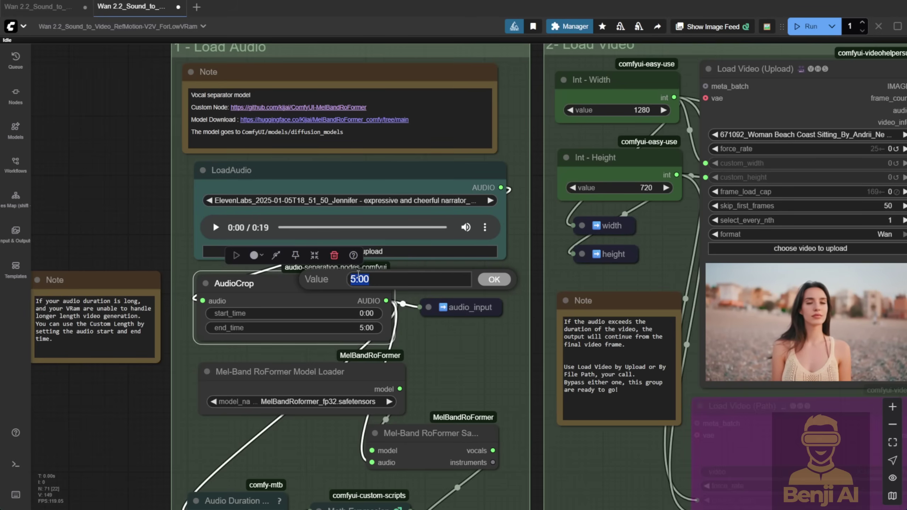
type("0:")
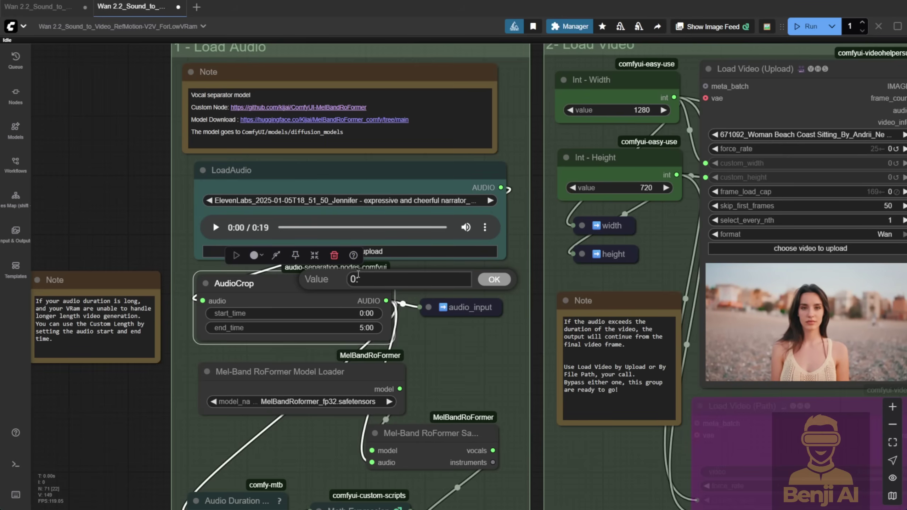
type("0")
scroll(341, 264, "up", 4)
key("Return")
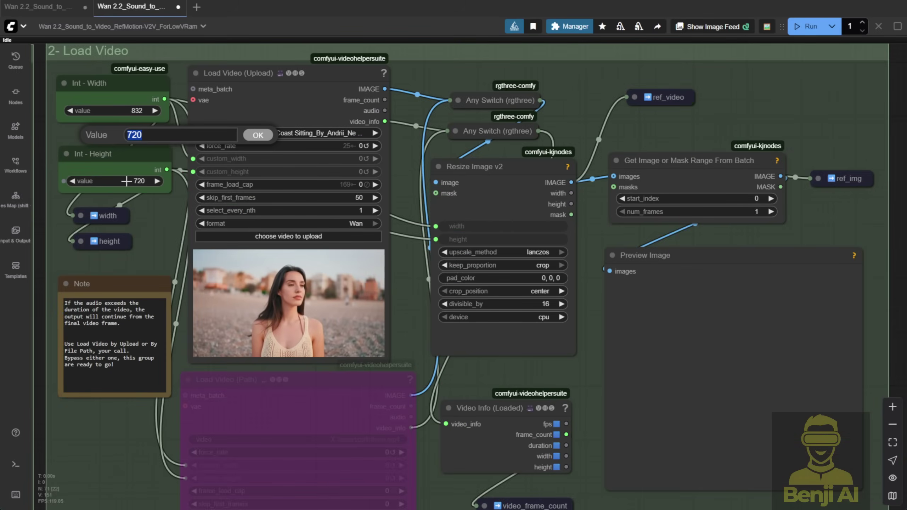
Step: Set the Int - Height value to 480
type("480")
key("Return")
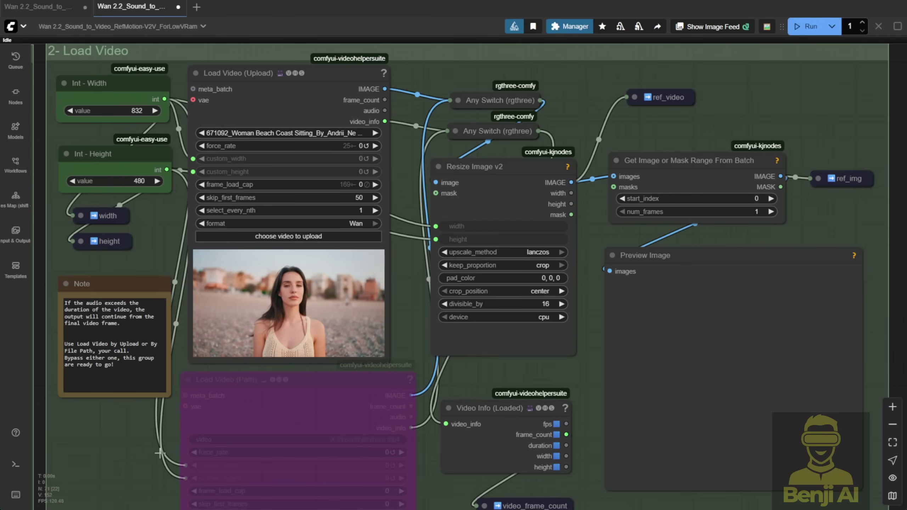
scroll(317, 299, "down", 3)
Step: Toggle Load Video (Path) bypass off and back on, then right-click Load Video (Upload)
left_click(317, 299)
key("ctrl+b")
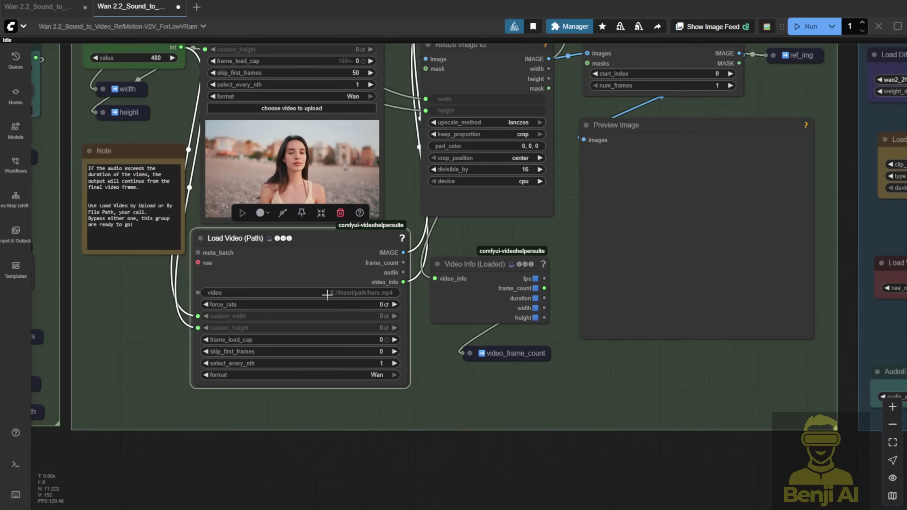
right_click(328, 273)
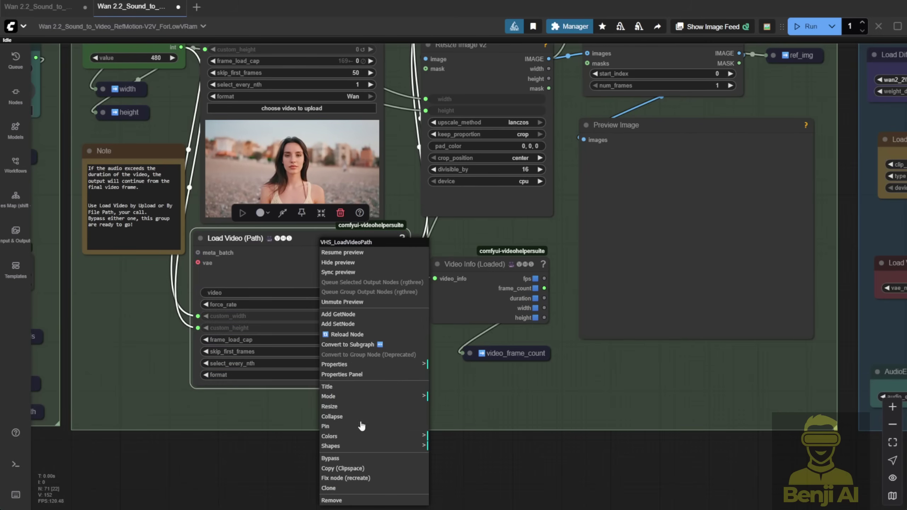
left_click(315, 461)
scroll(320, 178, "up", 5)
right_click(295, 92)
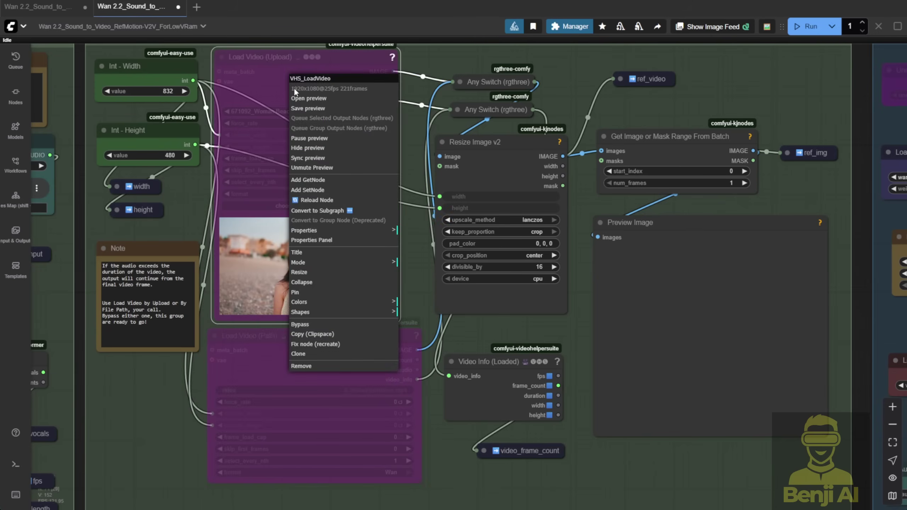
Step: Re-enable Load Video (Upload) and check the Resize Image v2, batch range and Preview Image nodes
left_click(307, 324)
scroll(430, 73, "up", 2)
left_click(475, 142)
scroll(186, 123, "right", 4)
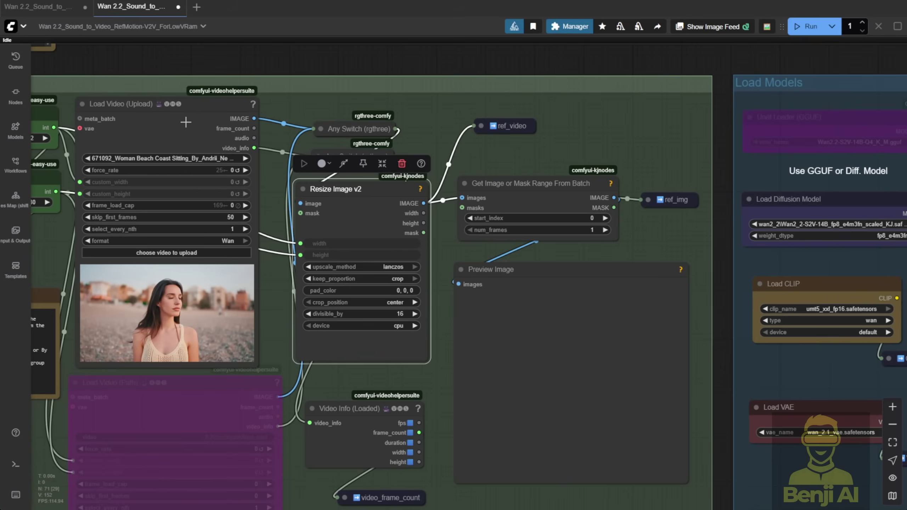
scroll(569, 156, "right", 4)
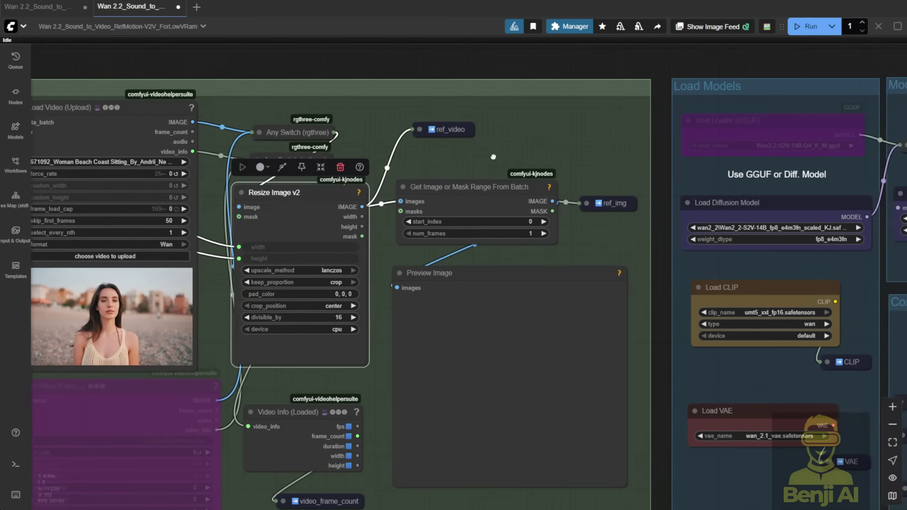
left_click(386, 209)
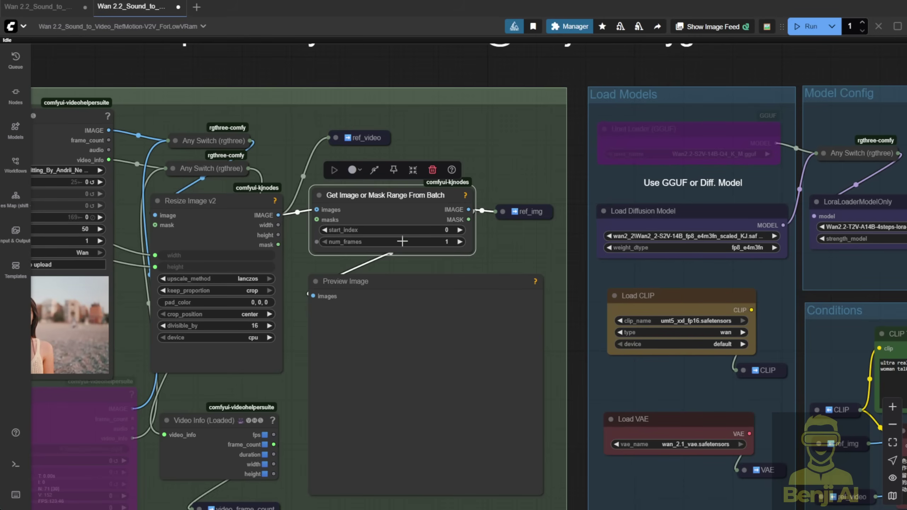
left_click(395, 287)
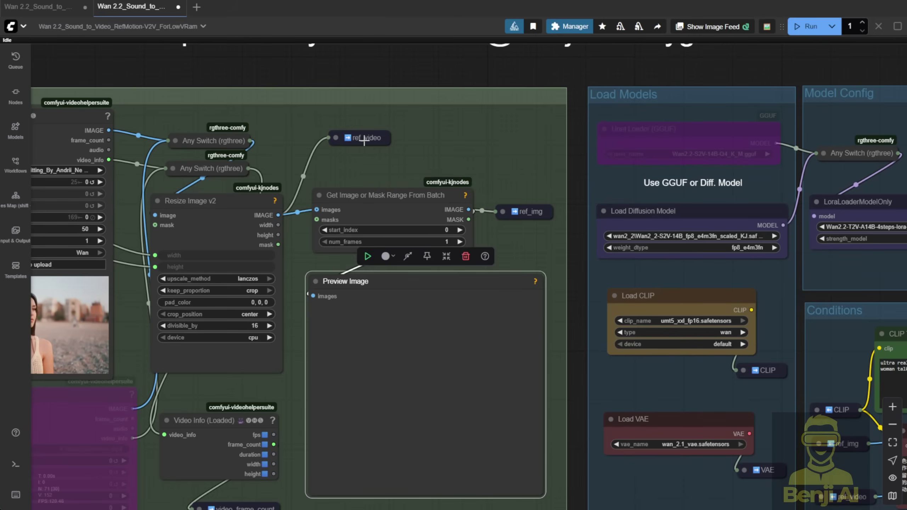
Step: Place WanVideoBlockSwap below LoraLoaderModelOnly and nudge the LoRA loader slightly down-right
left_click_drag(502, 241, 116, 153)
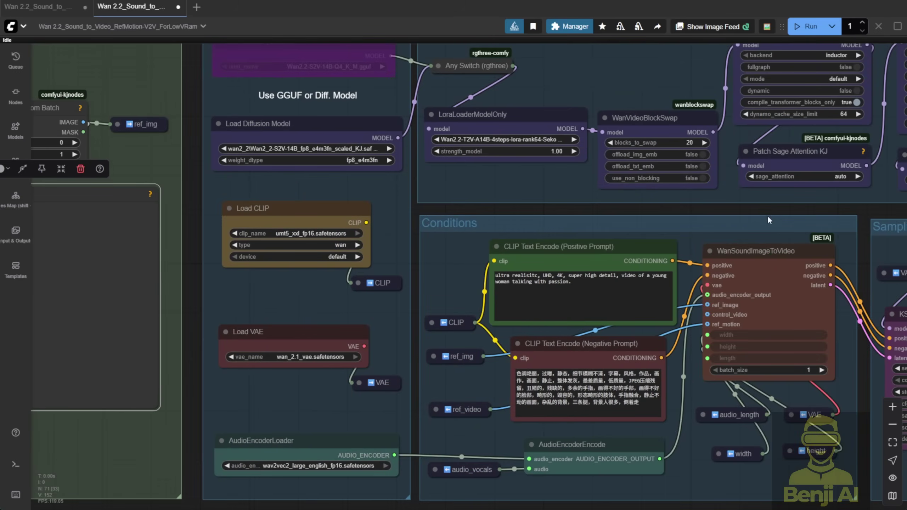
scroll(769, 220, "up", 4)
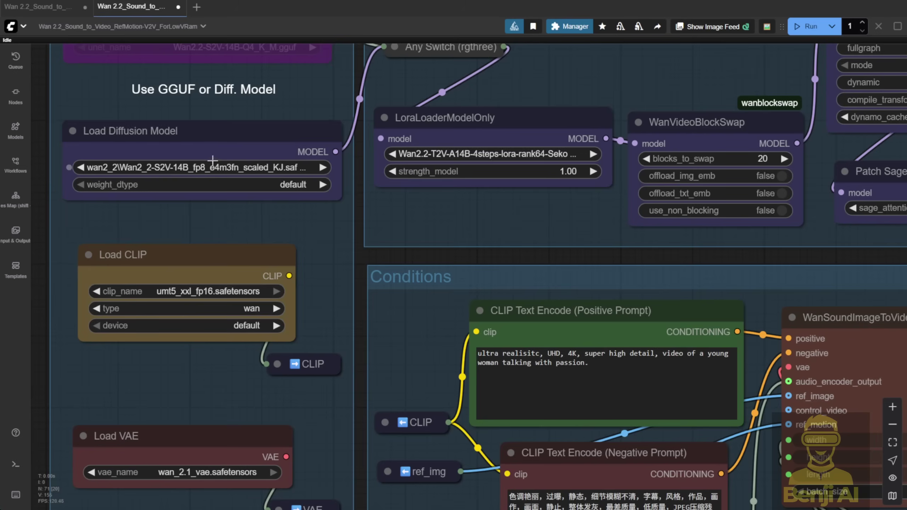
scroll(244, 206, "down", 1)
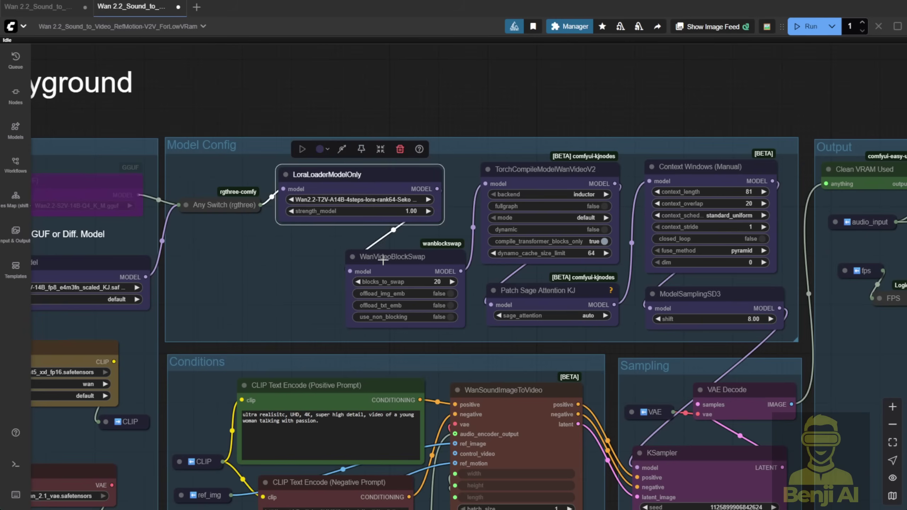
left_click_drag(341, 256, 354, 258)
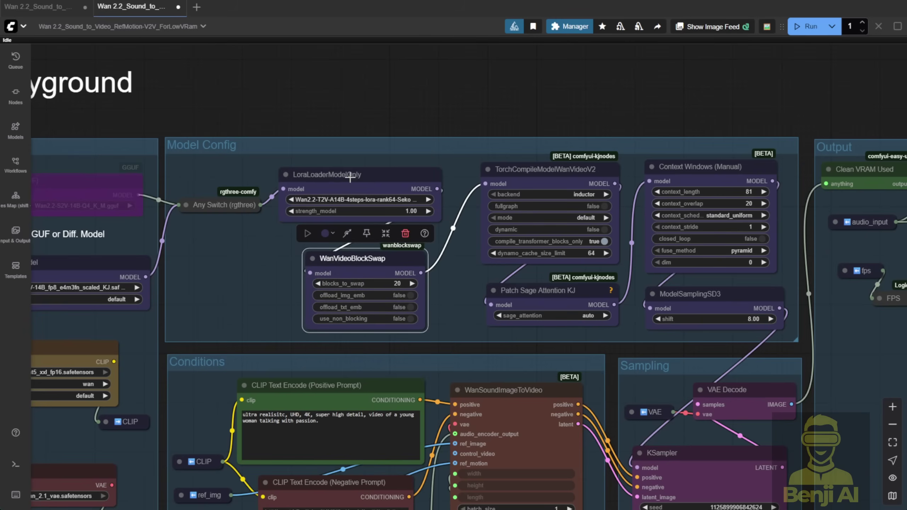
left_click(348, 172)
mouse_move(348, 171)
left_mouse_down()
mouse_move(354, 192)
mouse_move(351, 179)
left_mouse_up()
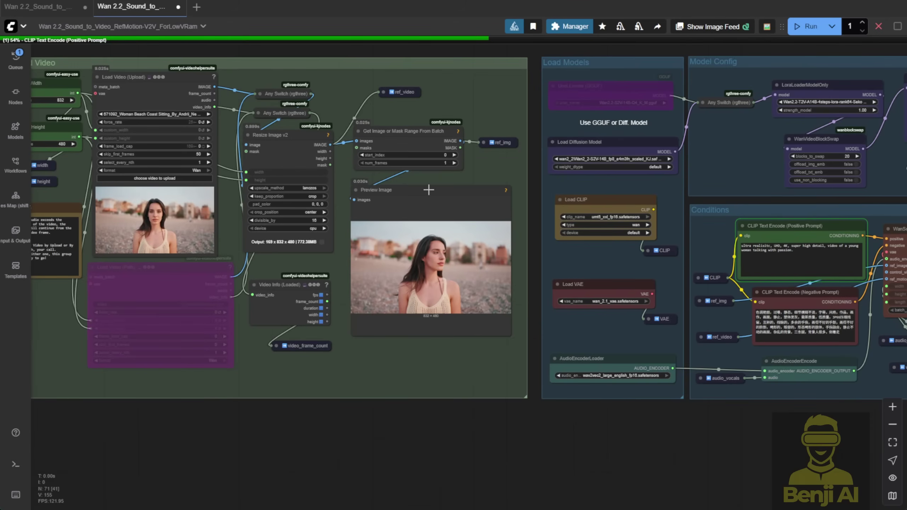
Step: Follow the running job from Preview Image through WanSoundImageToVideo to the KSampler
left_click(428, 190)
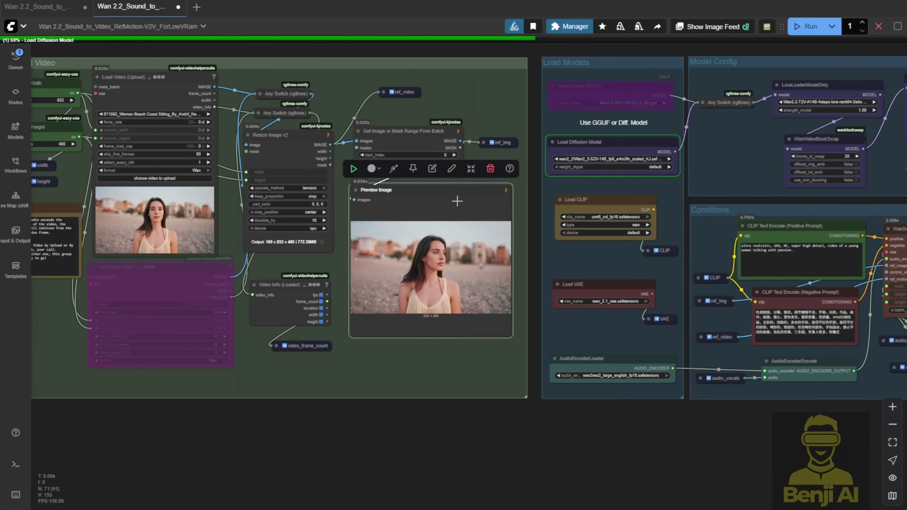
scroll(613, 411, "down", 3)
left_click_drag(399, 414, 354, 413)
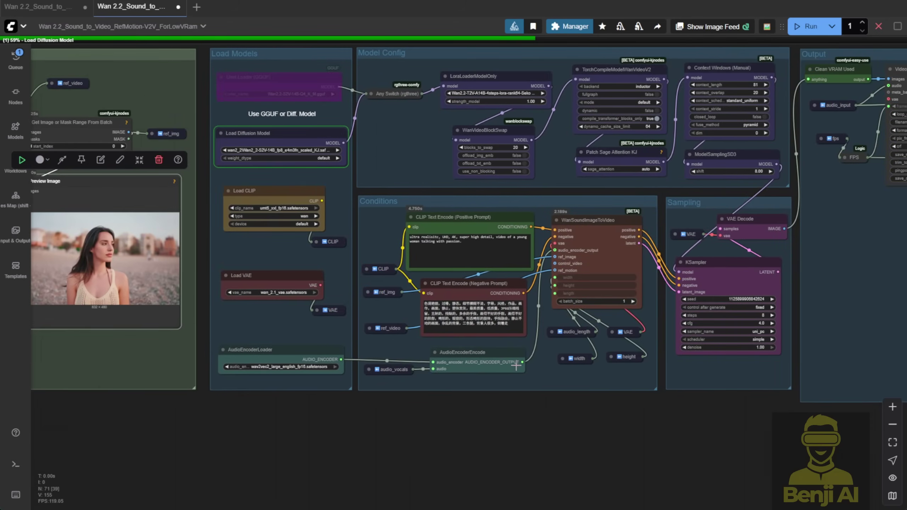
scroll(520, 381, "up", 6)
left_click(572, 257)
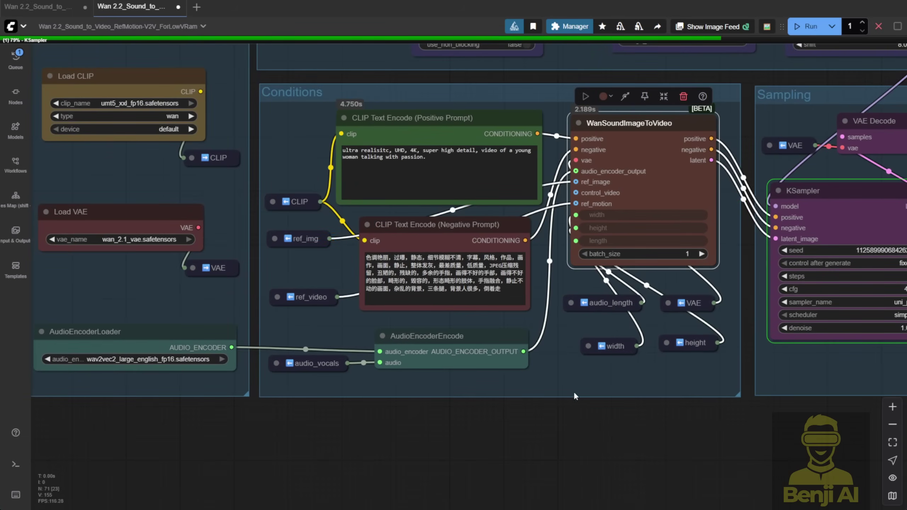
left_click_drag(774, 432, 541, 425)
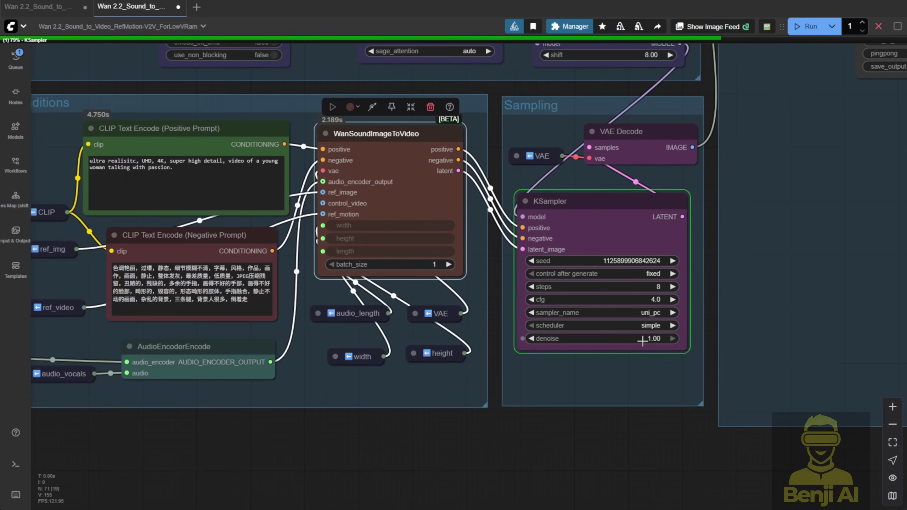
scroll(644, 326, "up", 3)
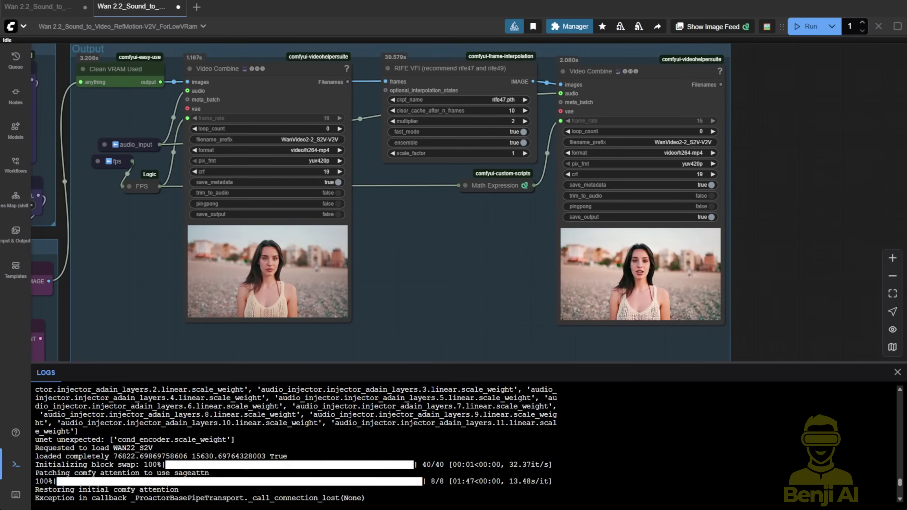
Step: Hide the logs panel and bring up the output Video Combine node's options to view the result
scroll(495, 274, "up", 3)
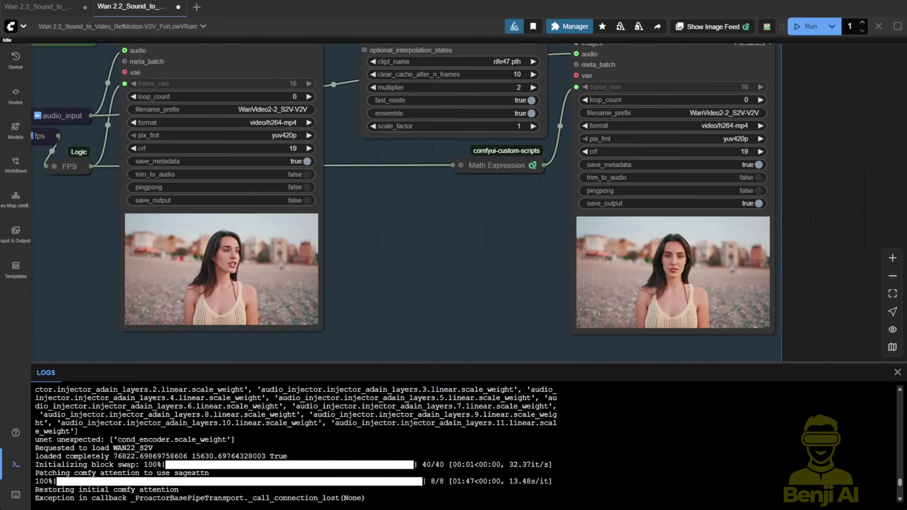
left_click_drag(495, 275, 479, 274)
scroll(479, 273, "up", 3)
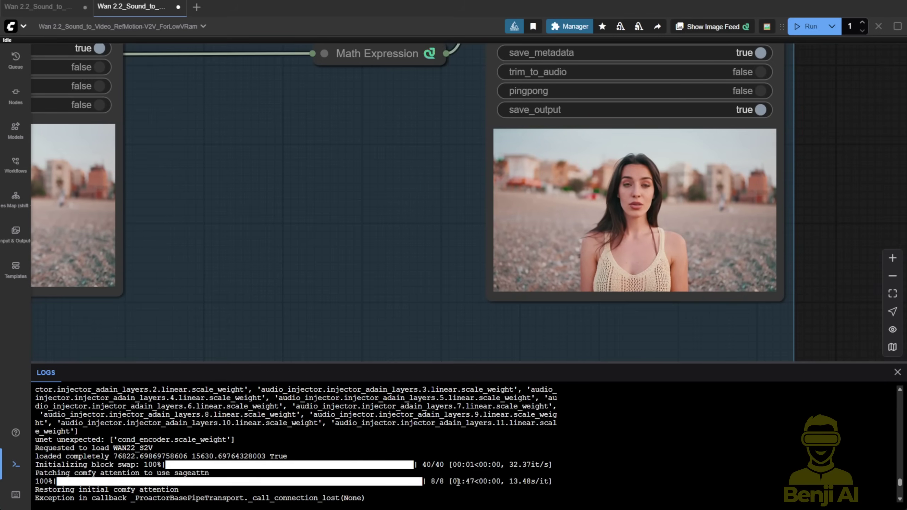
key("ctrl+grave")
scroll(505, 434, "up", 3)
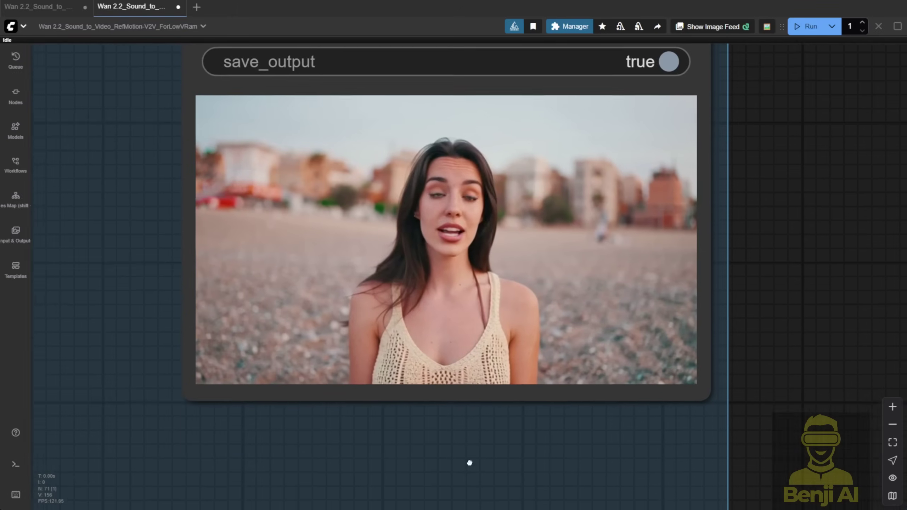
scroll(769, 265, "up", 1)
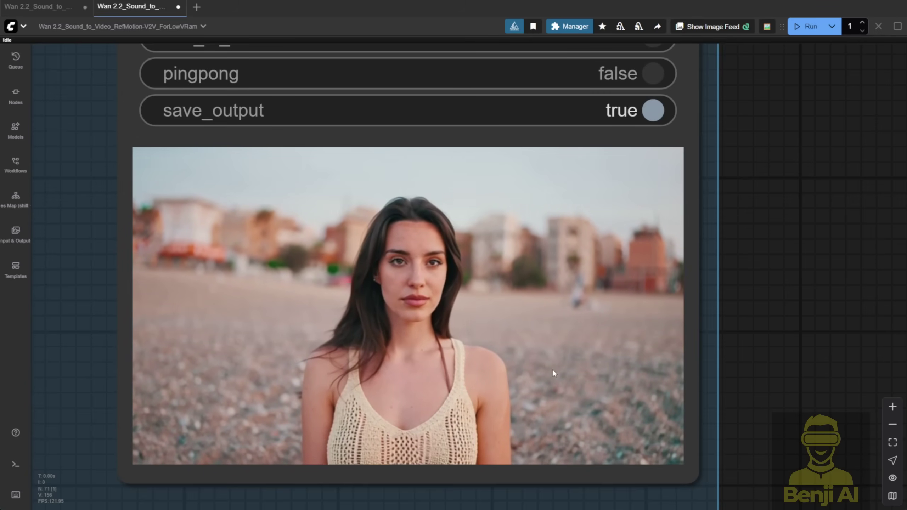
right_click(696, 139)
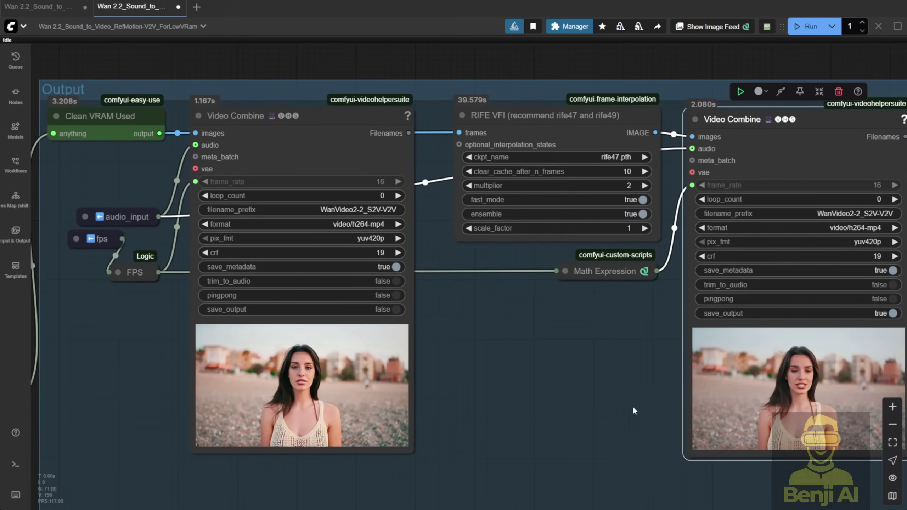
Step: Select the 4-step LoRA loader and move WanVideoBlockSwap up into the freed space
scroll(526, 402, "down", 2)
left_click_drag(526, 401, 716, 324)
scroll(127, 267, "up", 3)
left_click(178, 174)
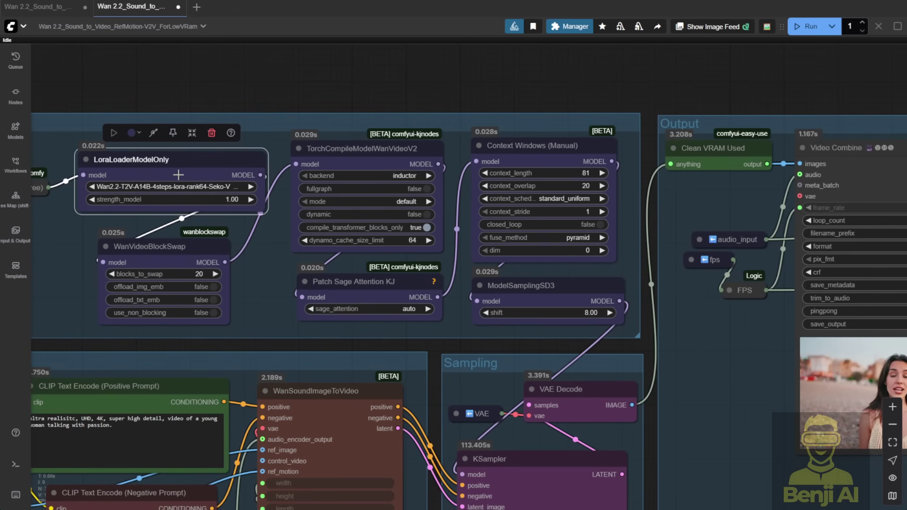
scroll(187, 217, "down", 4)
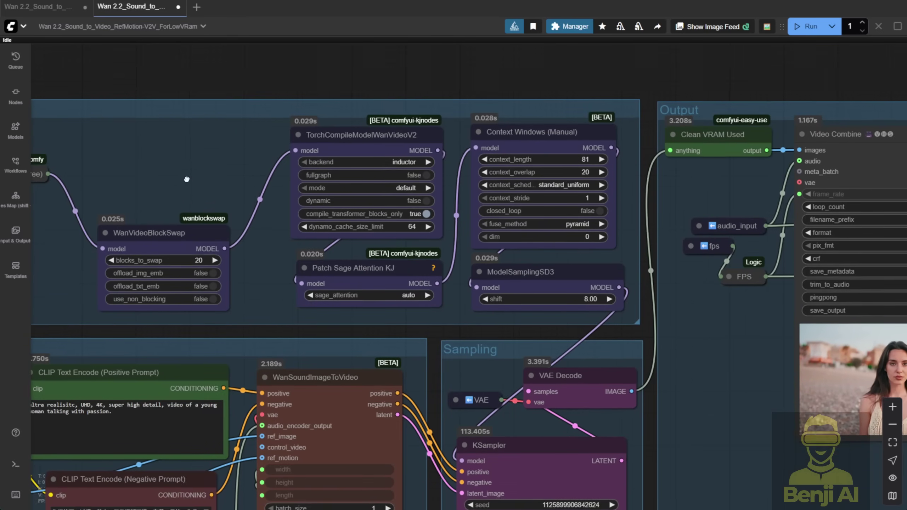
left_click_drag(185, 174, 184, 112)
Step: Pan across the Conditions and Sampling groups to the Output group's video previews
scroll(205, 155, "down", 5)
scroll(205, 155, "right", 4)
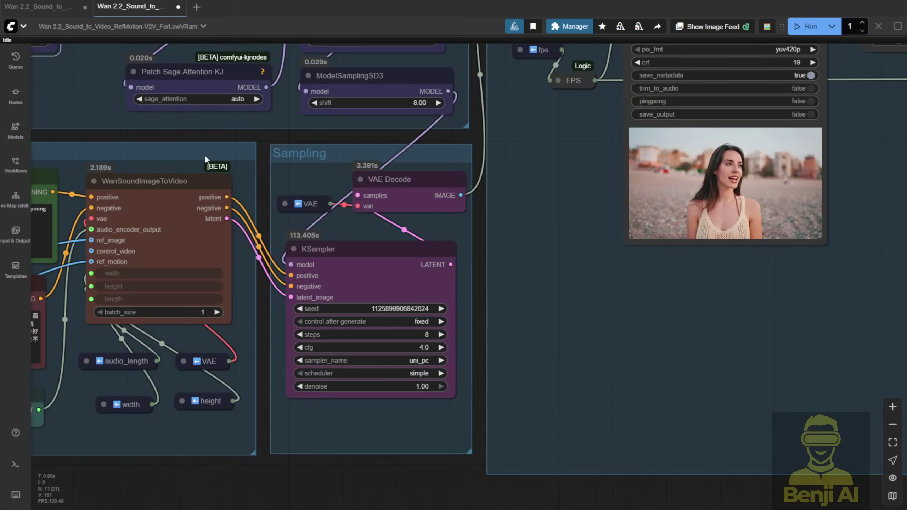
scroll(434, 360, "up", 3)
scroll(598, 322, "down", 3)
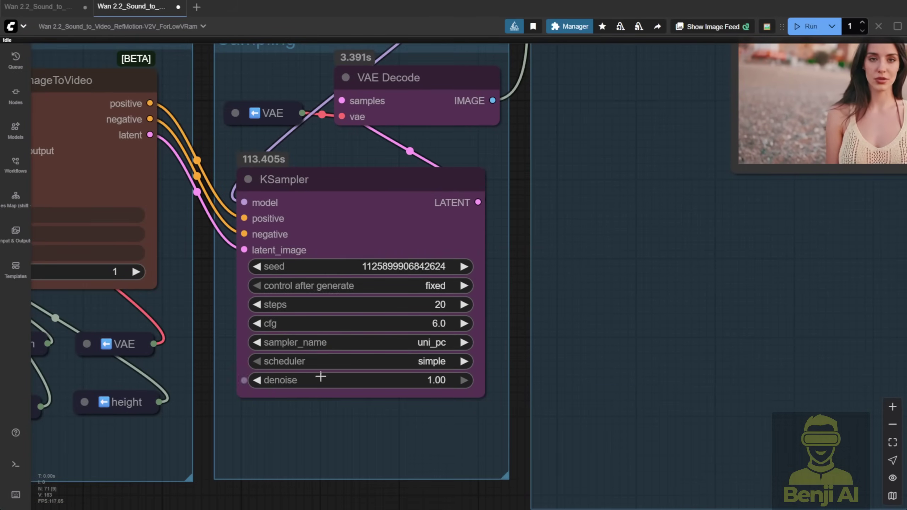
scroll(632, 318, "down", 2)
scroll(623, 319, "down", 3)
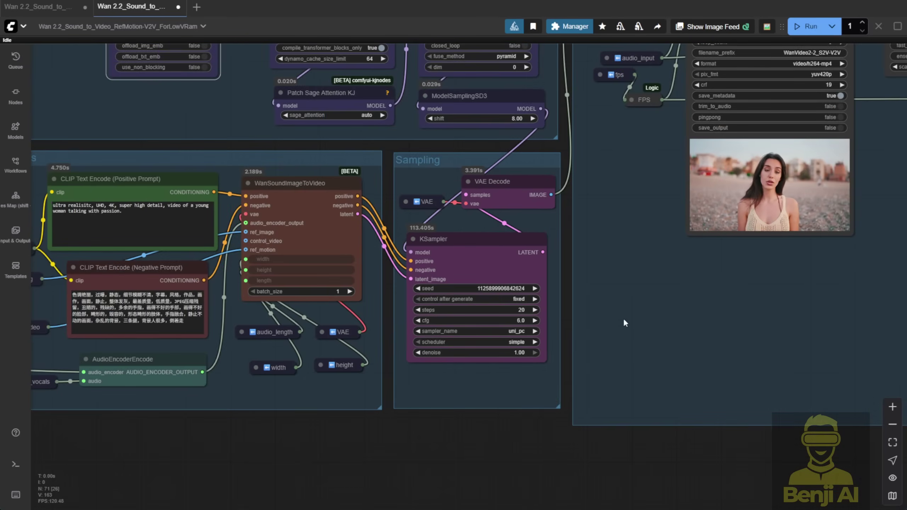
left_click_drag(623, 317, 823, 355)
scroll(803, 346, "down", 3)
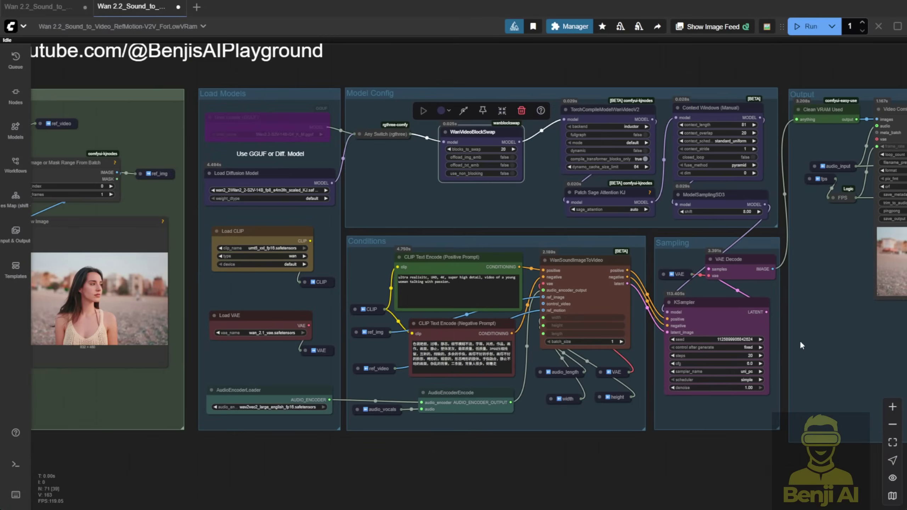
left_click_drag(866, 305, 298, 296)
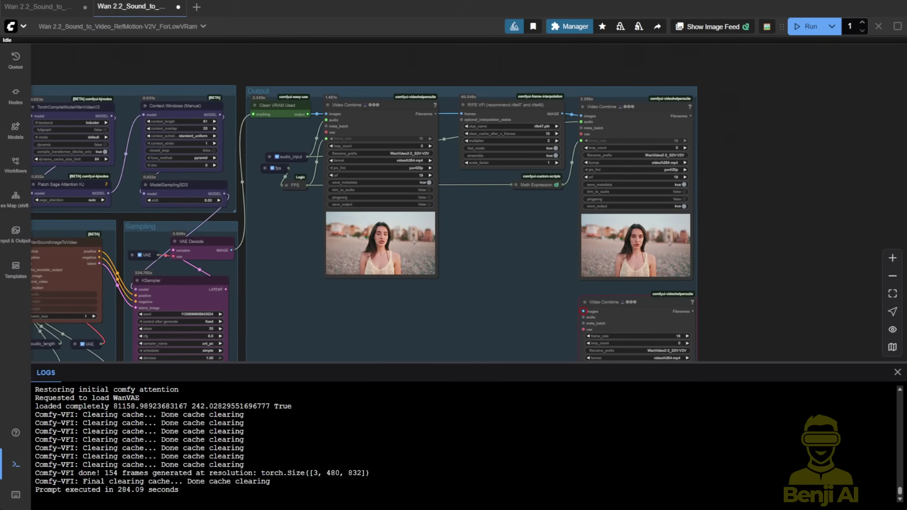
Step: Place the new 20-step output node beside the earlier result and replay its video
scroll(416, 281, "up", 5)
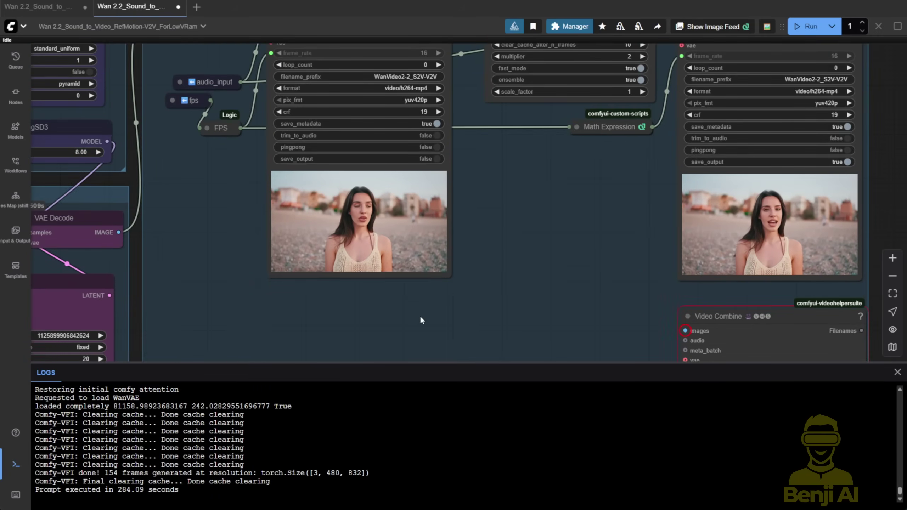
scroll(422, 303, "right", 5)
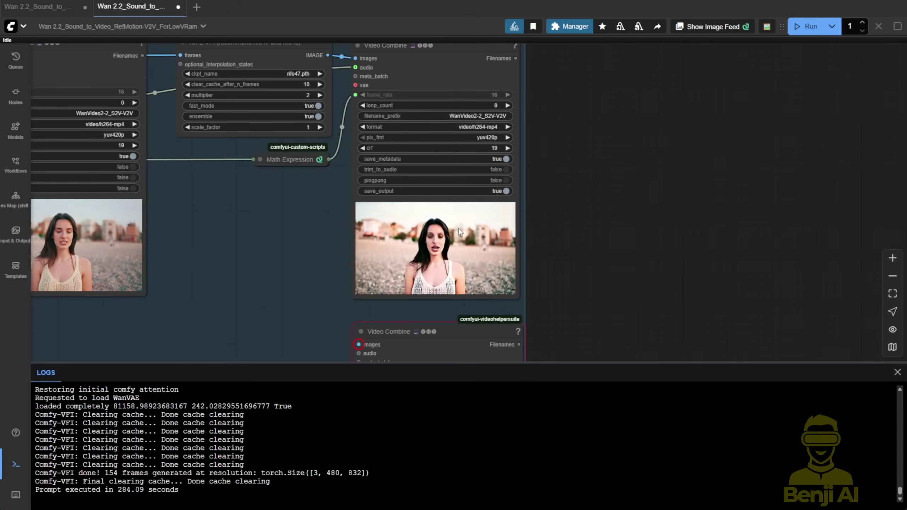
left_click_drag(446, 325, 630, 39)
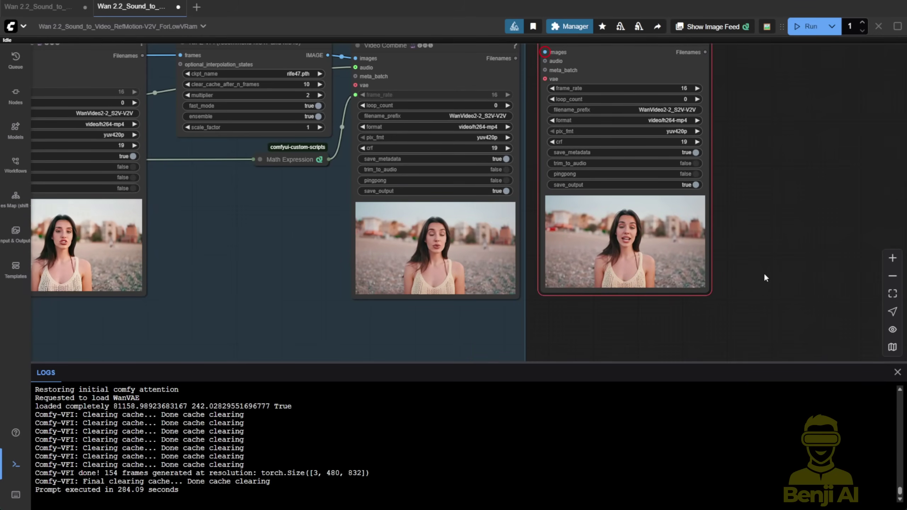
scroll(536, 300, "up", 5)
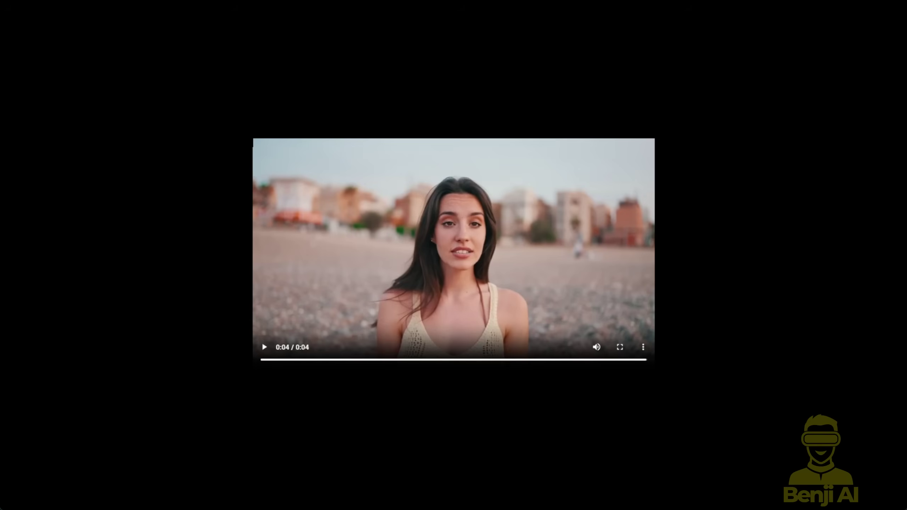
left_click(268, 350)
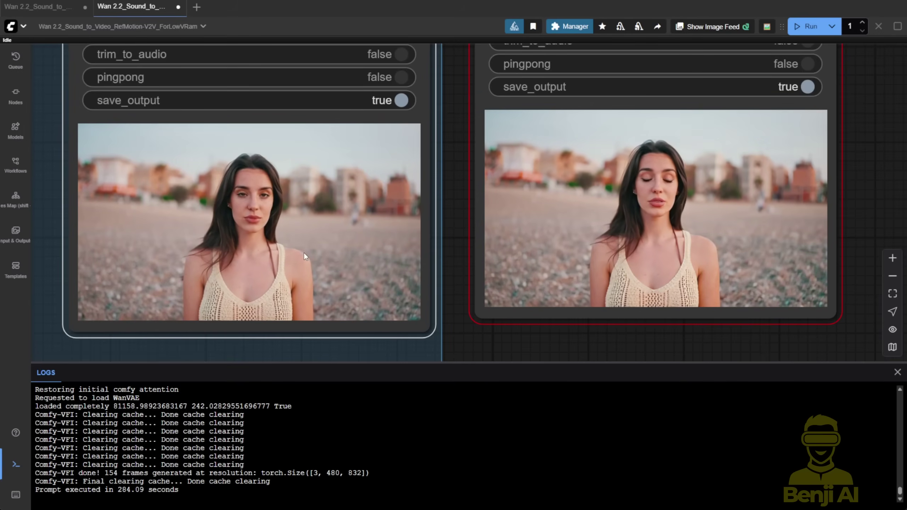
Step: Pan past the RIFE VFI and final output nodes back to the Sampling group
scroll(308, 255, "down", 2)
scroll(522, 292, "down", 2)
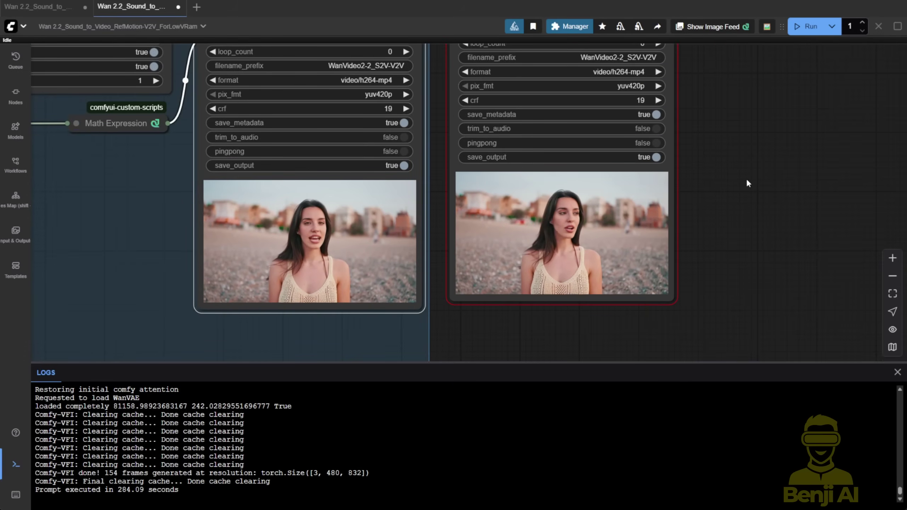
scroll(748, 190, "down", 3)
left_click_drag(763, 189, 787, 250)
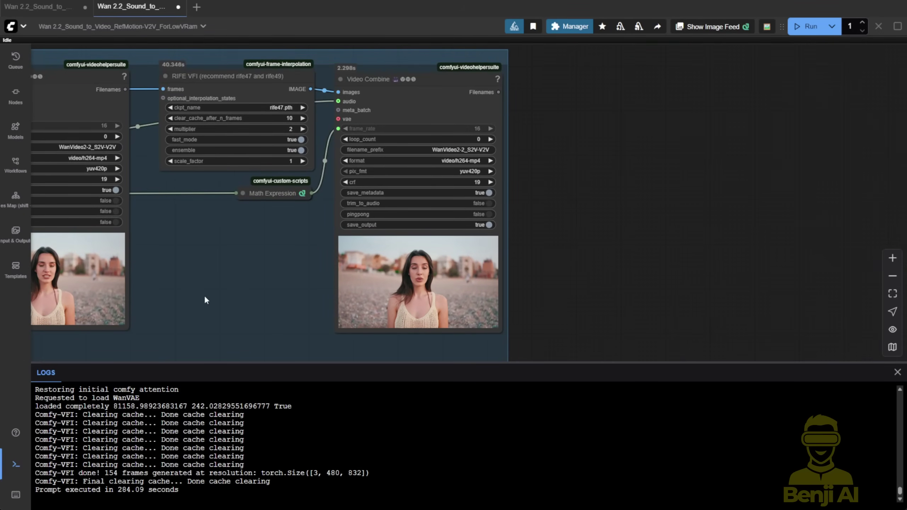
scroll(356, 259, "down", 3)
left_click_drag(356, 259, 722, 157)
scroll(442, 244, "up", 2)
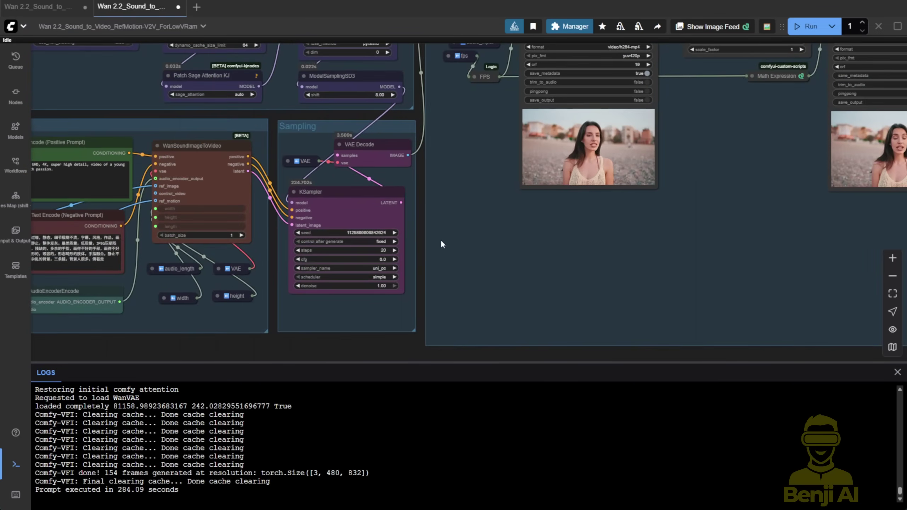
scroll(376, 225, "up", 3)
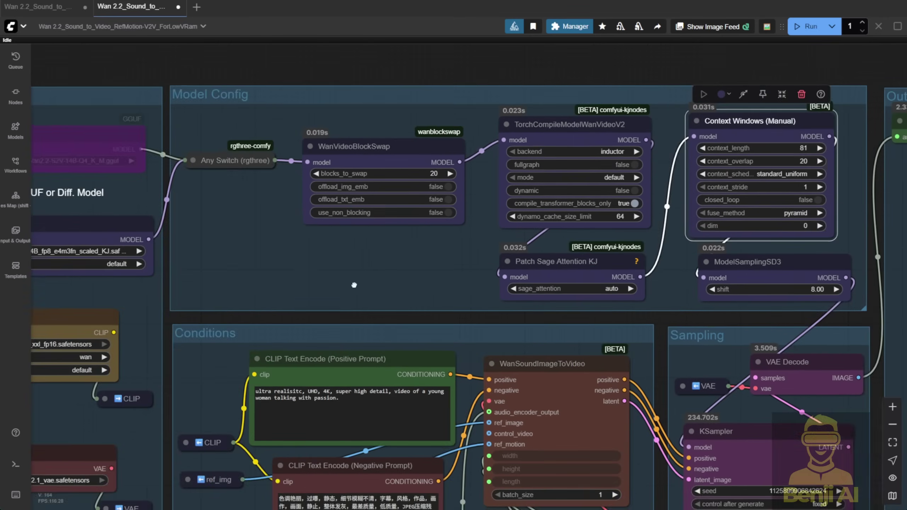
Step: Pan to the Load Models and video loader area to check skip_first_frames
left_click_drag(354, 285, 652, 331)
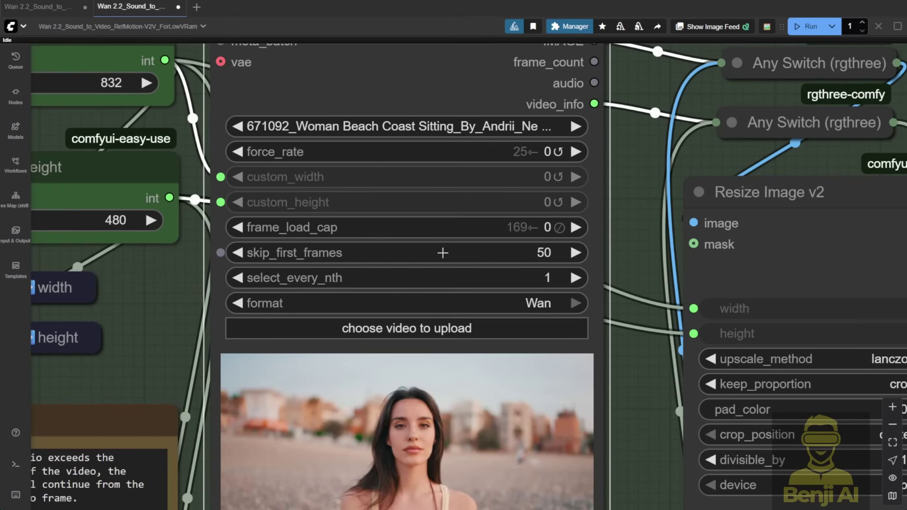
left_click_drag(630, 151, 615, 151)
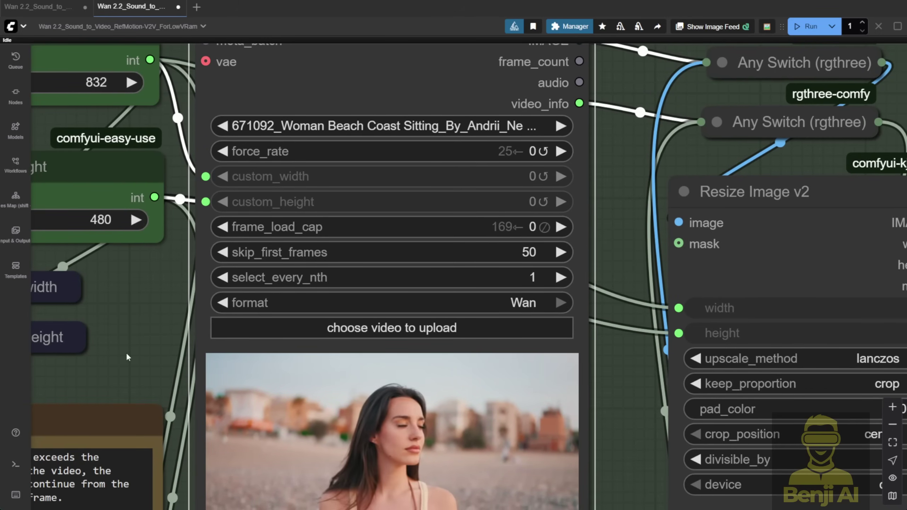
scroll(127, 352, "down", 5)
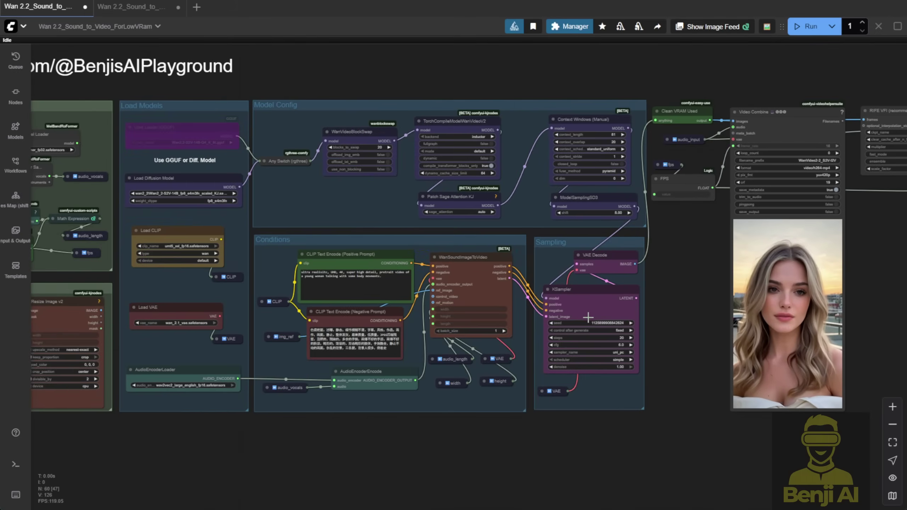
Step: Return to the RefMotion-V2V workflow and zoom in on the 20-step KSampler and beach-woman video output
left_click_drag(547, 463, 475, 464)
scroll(475, 464, "down", 3)
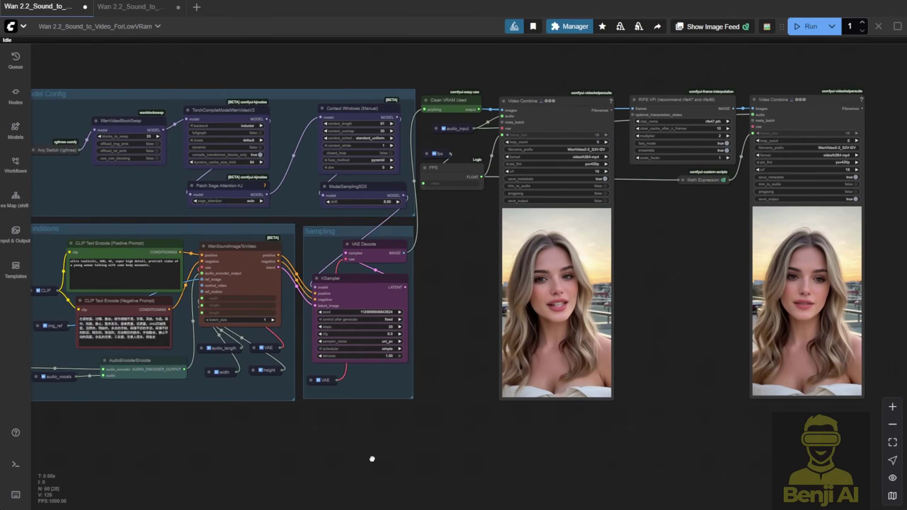
left_click(145, 8)
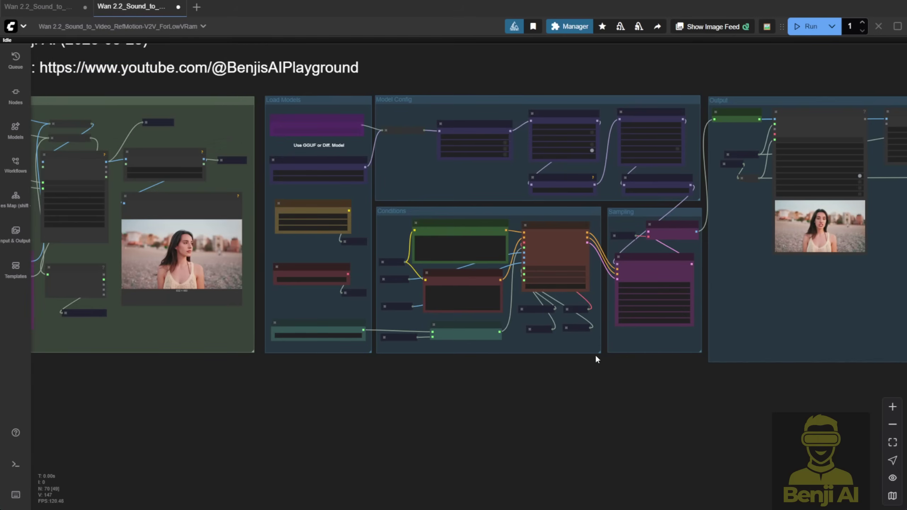
scroll(413, 340, "up", 3)
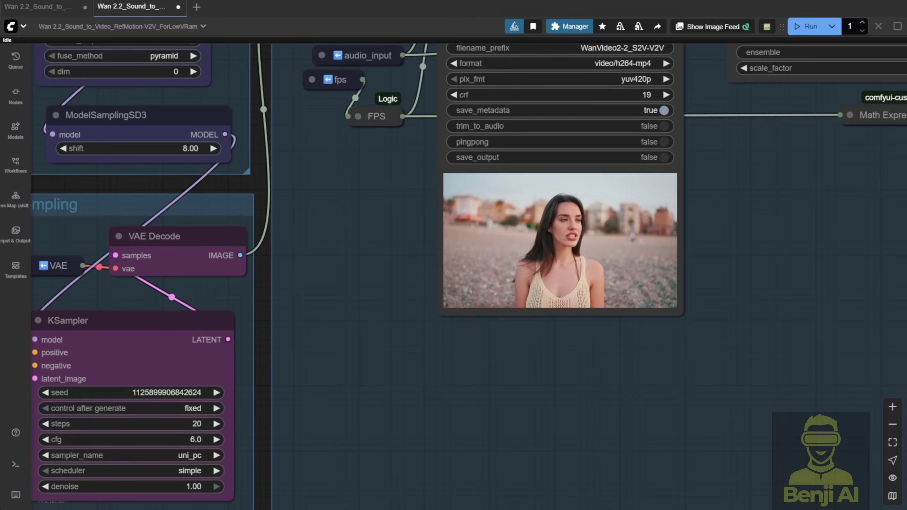